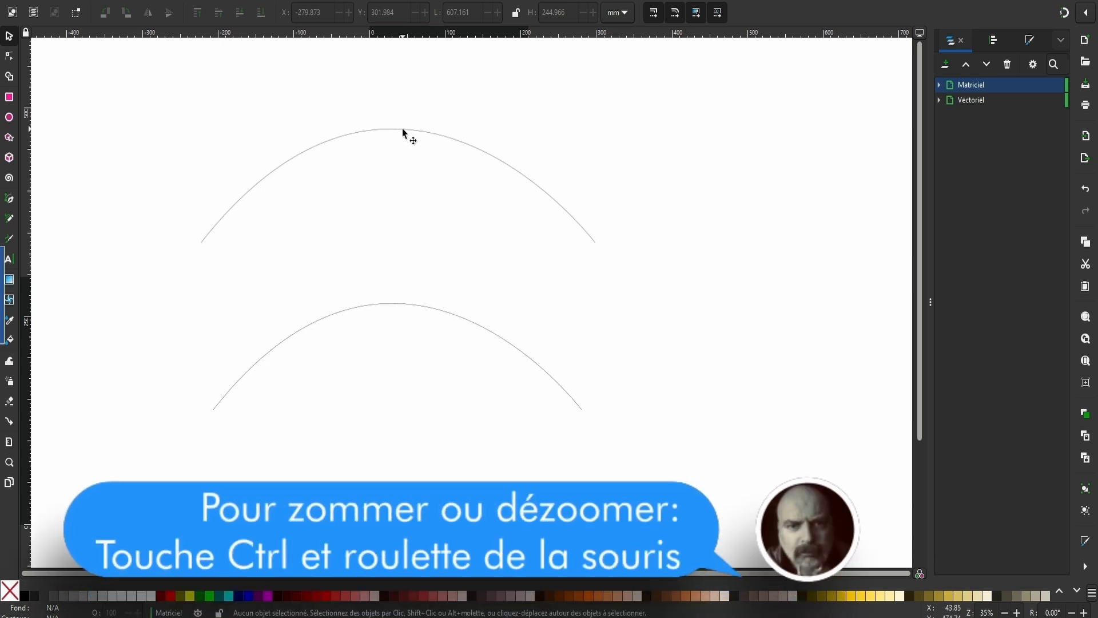
Examine the edges of the upper bitmap curve and the lower vector curve at high magnification
{"action": "scroll", "coordinate": [403, 131], "scroll_direction": "up", "scroll_amount": 8, "text": "ctrl"}
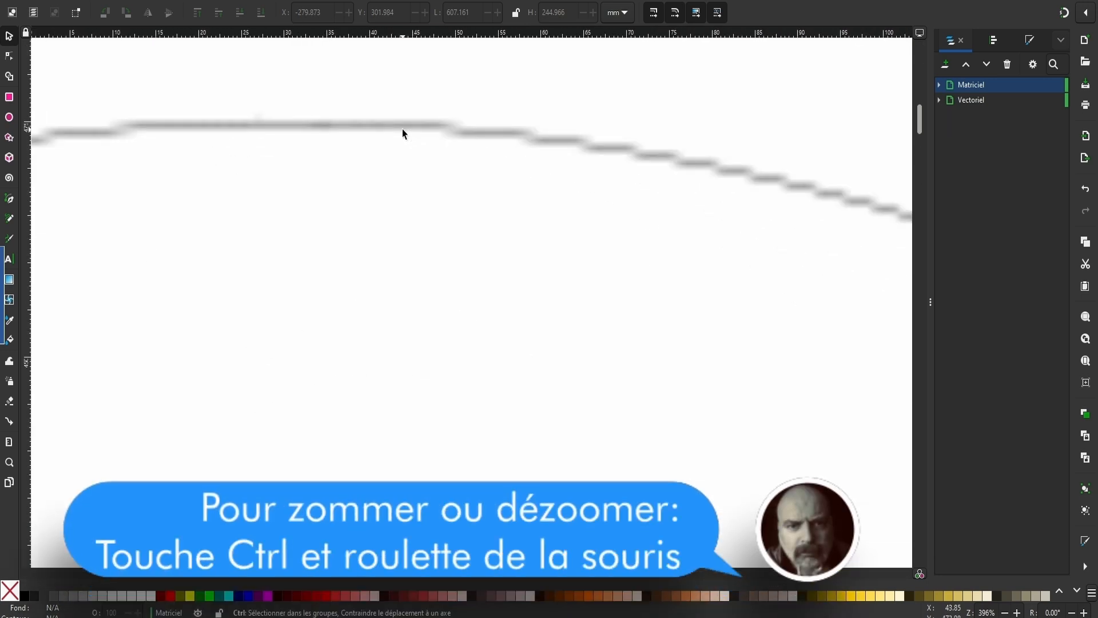
{"action": "scroll", "coordinate": [402, 131], "scroll_direction": "down", "scroll_amount": 1, "text": "ctrl"}
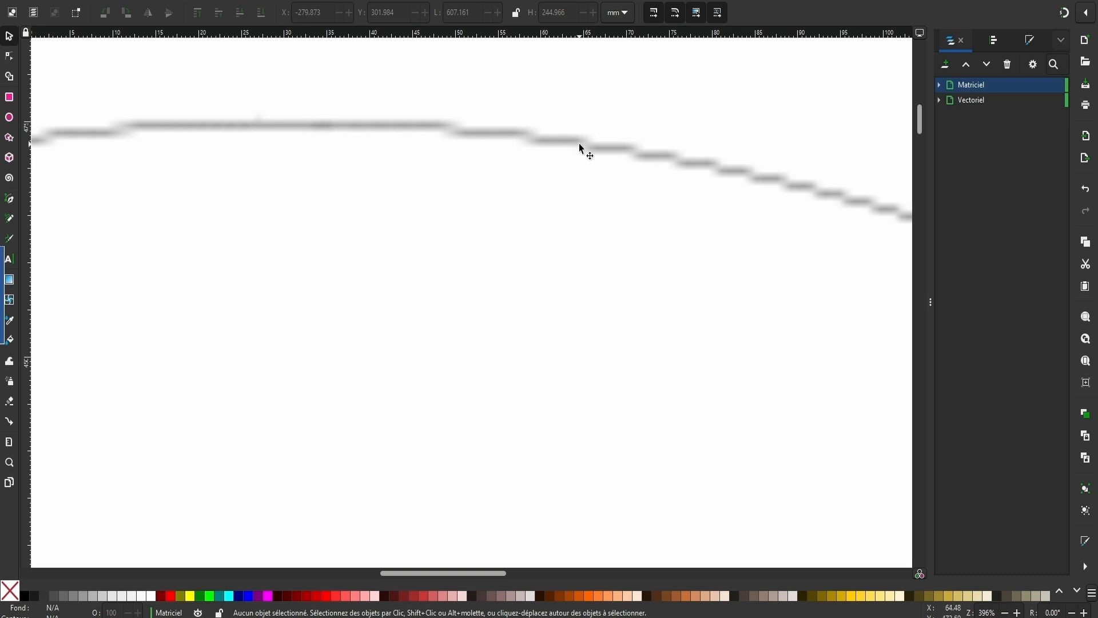
{"action": "scroll", "coordinate": [578, 143], "scroll_direction": "down", "scroll_amount": 3, "text": "ctrl"}
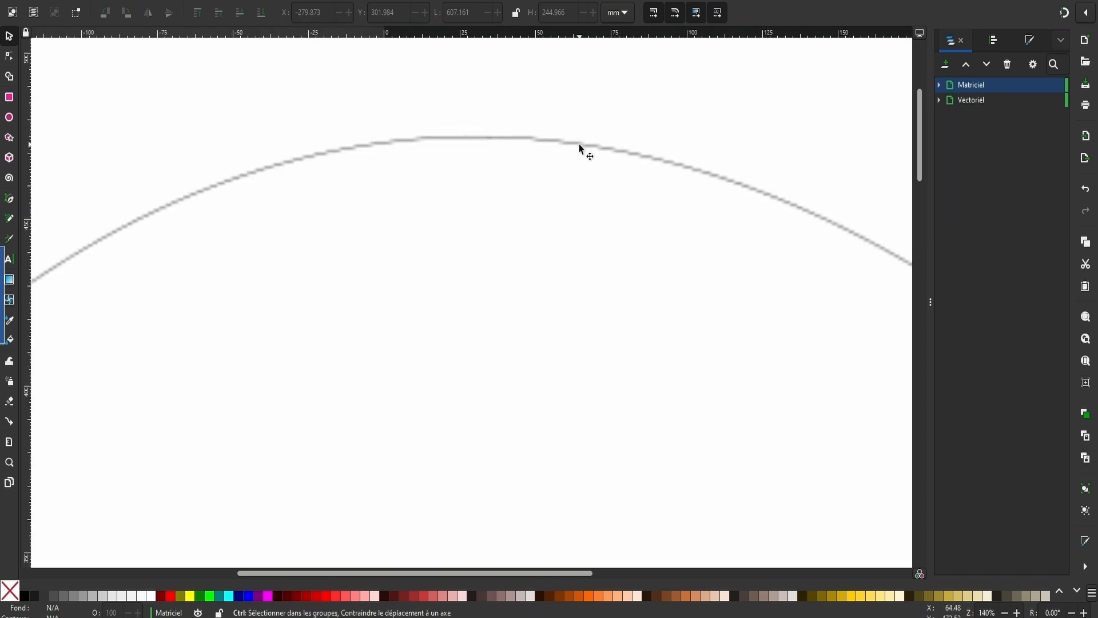
{"action": "scroll", "coordinate": [579, 142], "scroll_direction": "down", "scroll_amount": 2}
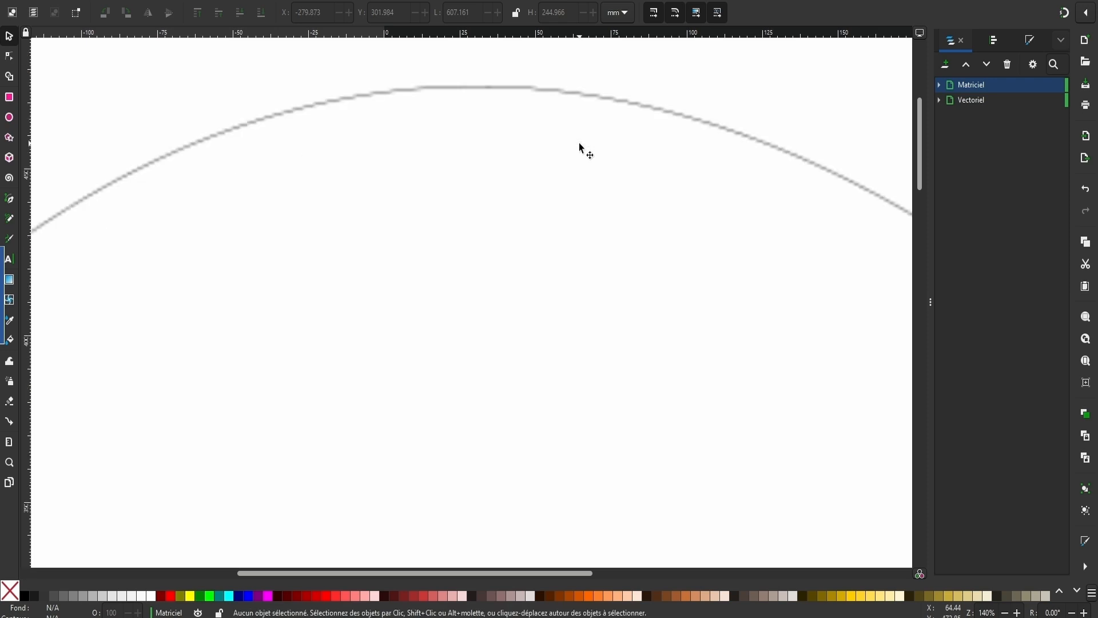
{"action": "scroll", "coordinate": [577, 134], "scroll_direction": "down", "scroll_amount": 5, "text": "ctrl"}
{"action": "scroll", "coordinate": [617, 231], "scroll_direction": "up", "scroll_amount": 1, "text": "ctrl"}
{"action": "scroll", "coordinate": [629, 263], "scroll_direction": "up", "scroll_amount": 4}
{"action": "scroll", "coordinate": [639, 293], "scroll_direction": "down", "scroll_amount": 4}
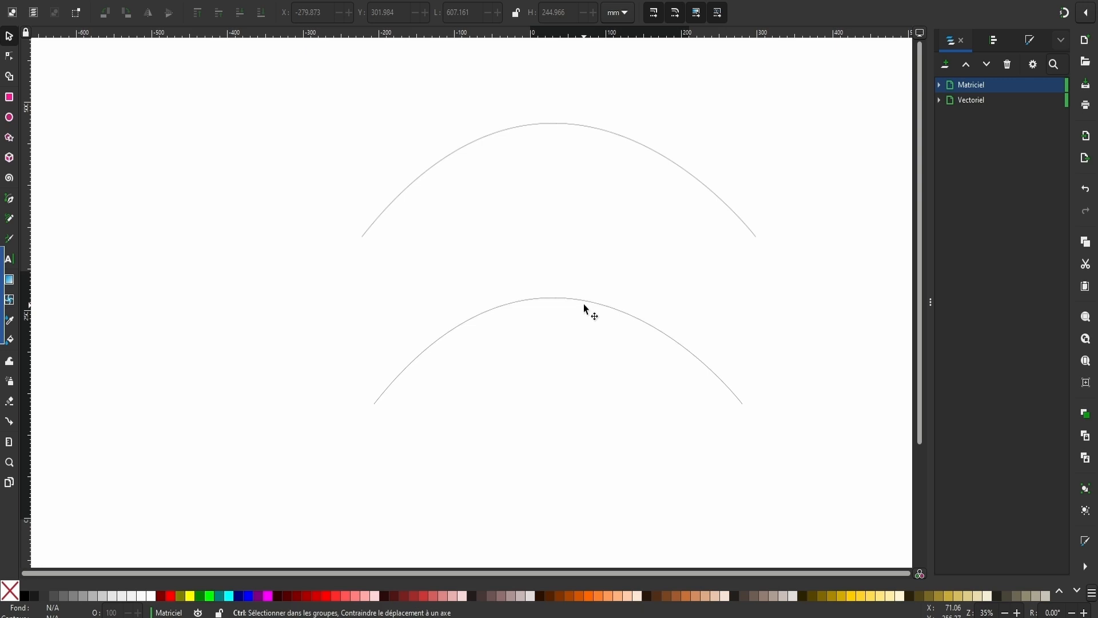
{"action": "scroll", "coordinate": [572, 299], "scroll_direction": "up", "scroll_amount": 8, "text": "ctrl"}
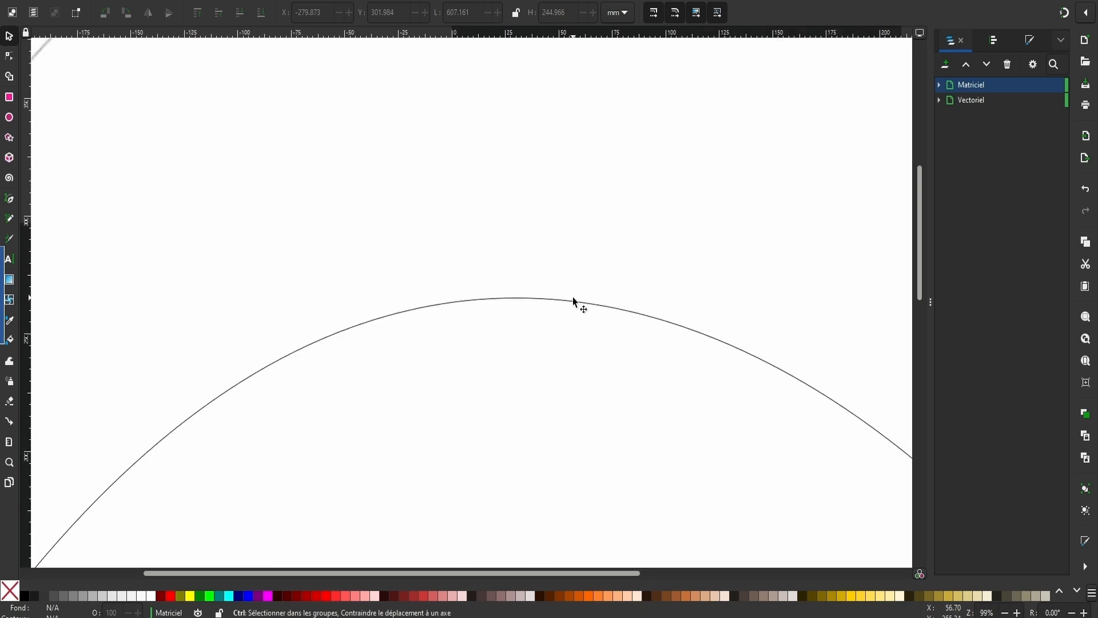
{"action": "scroll", "coordinate": [574, 299], "scroll_direction": "up", "scroll_amount": 5, "text": "ctrl"}
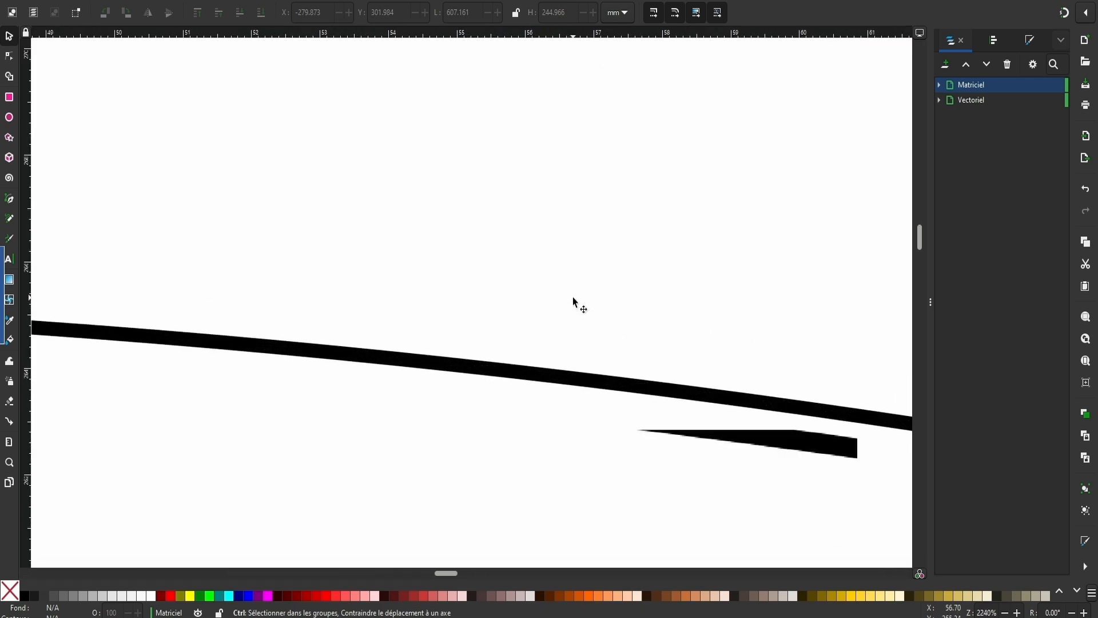
{"action": "scroll", "coordinate": [573, 301], "scroll_direction": "down", "scroll_amount": 14, "text": "ctrl"}
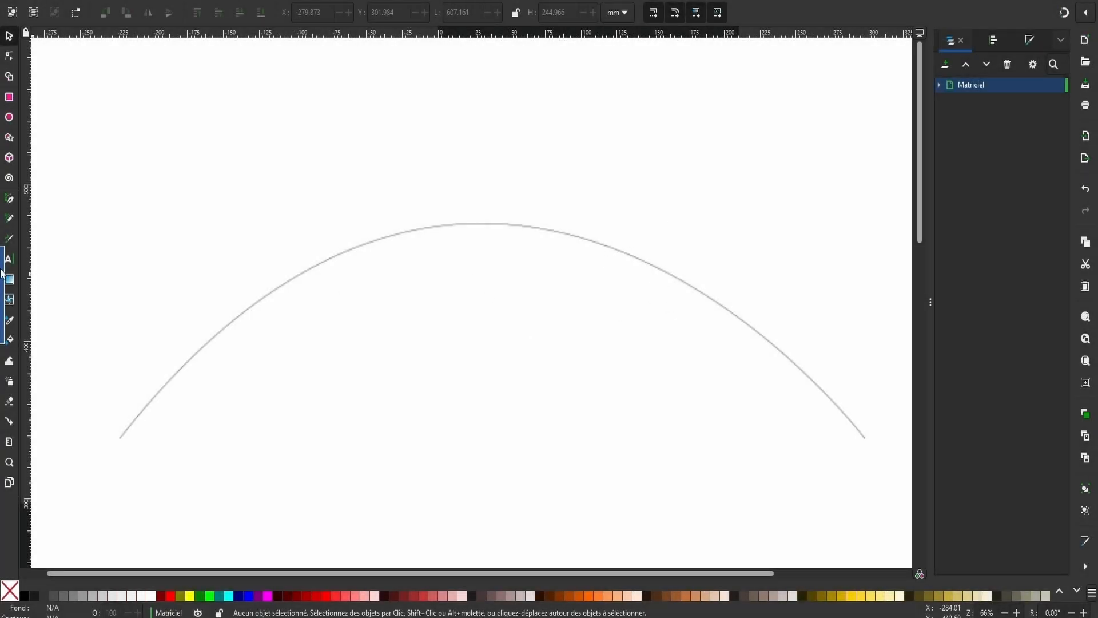
{"action": "left_click", "coordinate": [9, 199]}
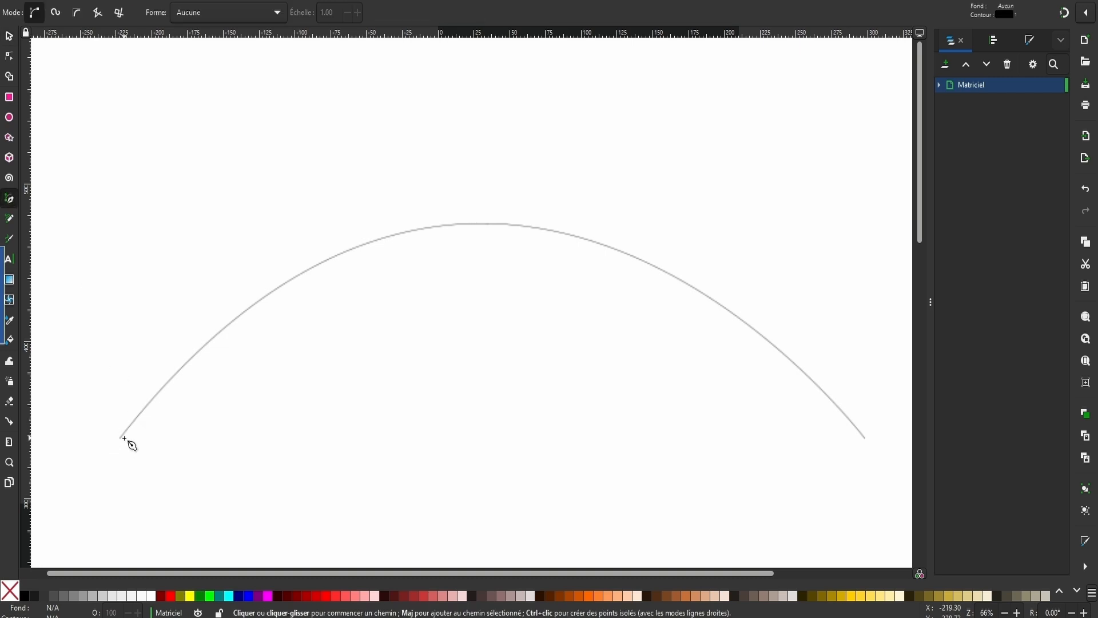
{"action": "left_click", "coordinate": [120, 440]}
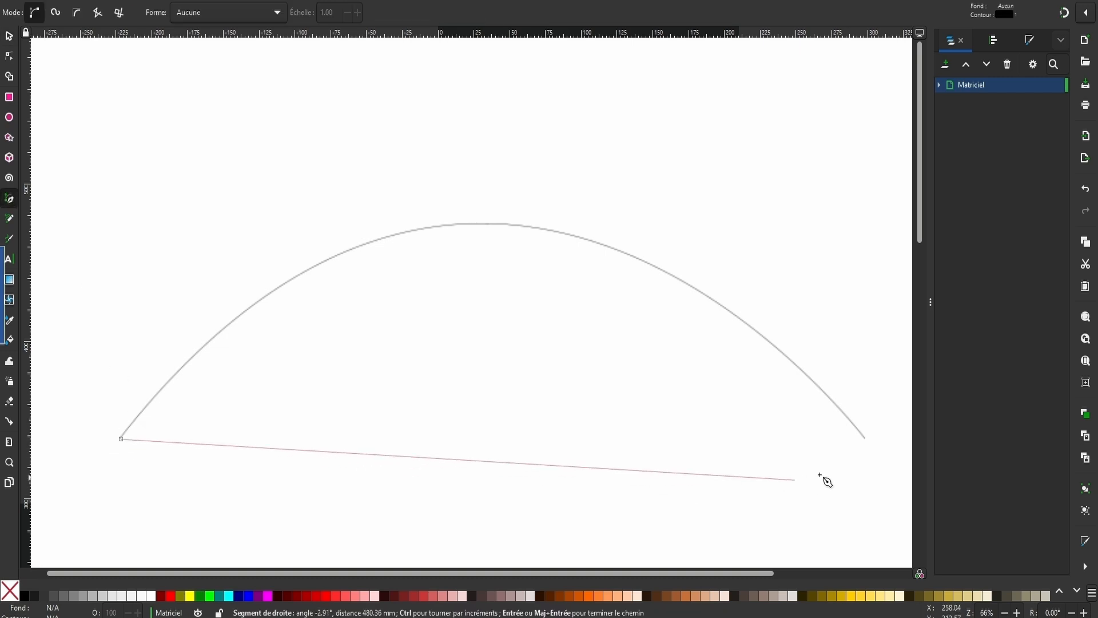
{"action": "left_click", "coordinate": [864, 439]}
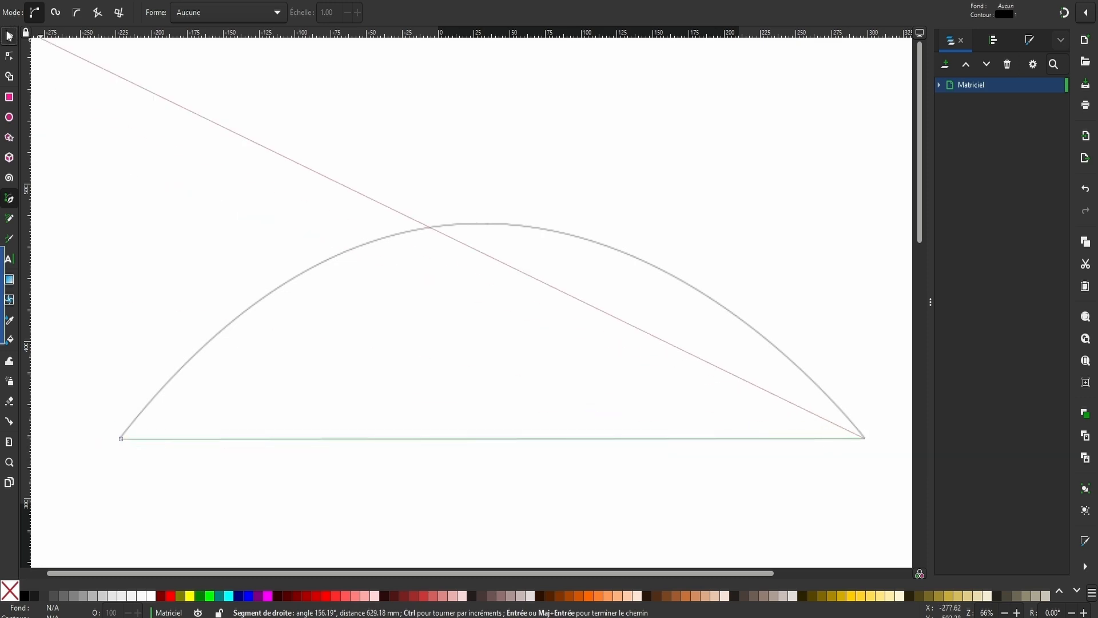
{"action": "left_click", "coordinate": [9, 36]}
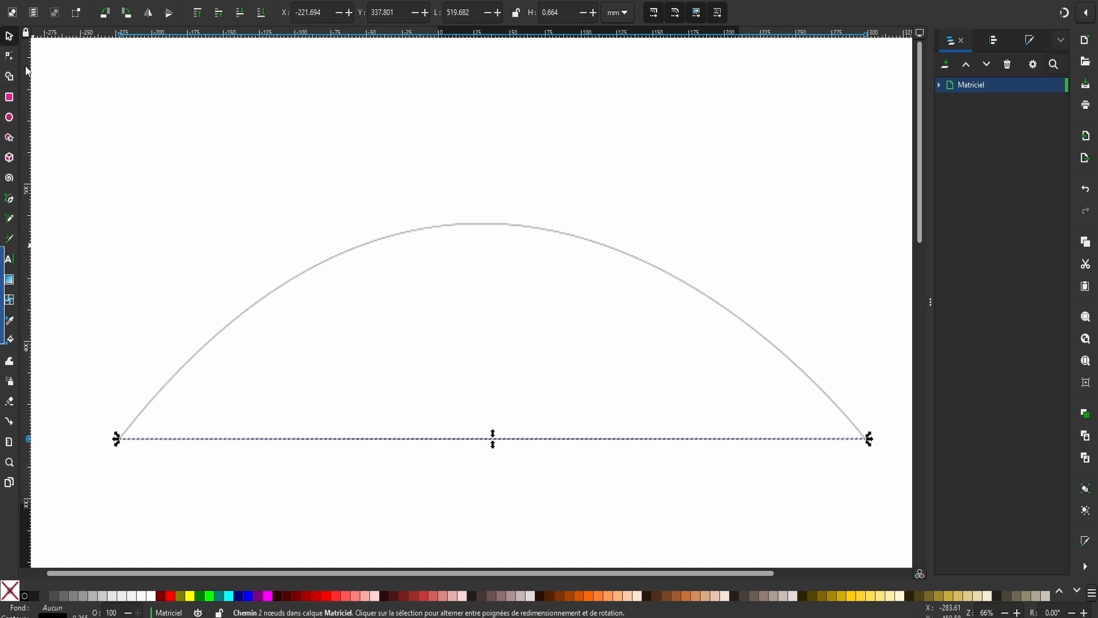
{"action": "left_click", "coordinate": [9, 56]}
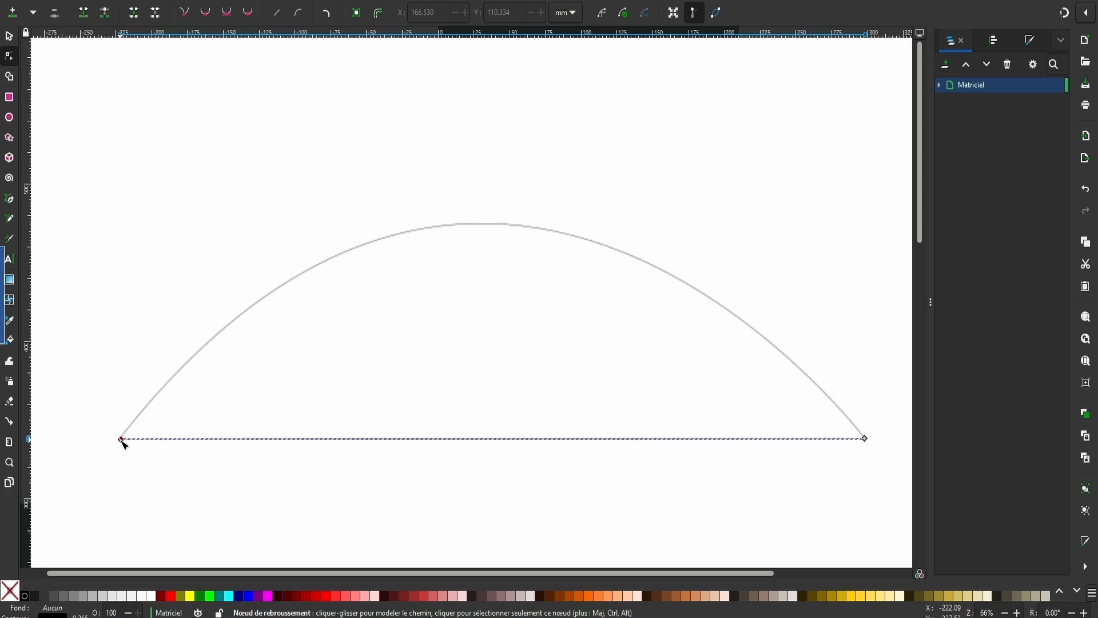
{"action": "left_click_drag", "start_coordinate": [123, 443], "coordinate": [498, 67]}
{"action": "key", "text": "minus"}
{"action": "key", "text": "minus"}
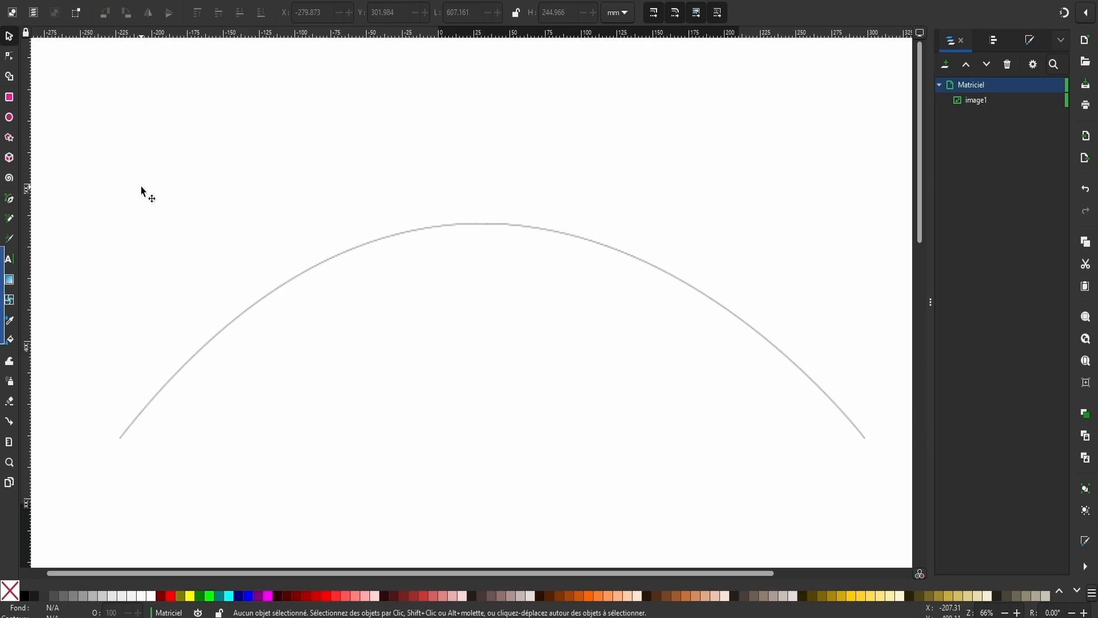
Draw a straight Pen path about 519 mm wide between the two ends of the bitmap curve
{"action": "left_click", "coordinate": [9, 199]}
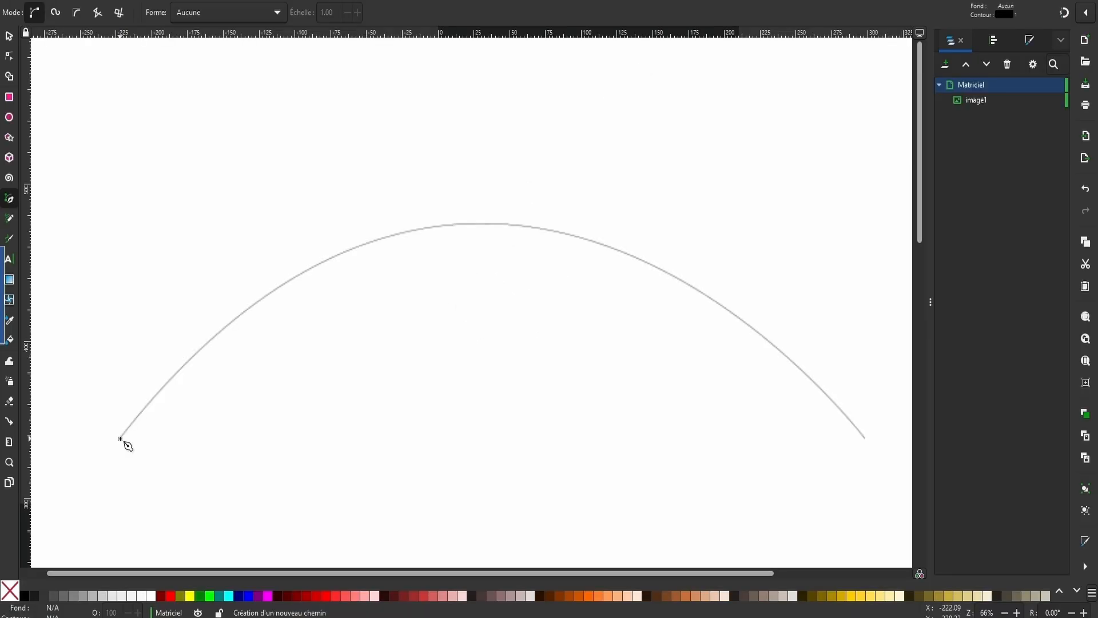
{"action": "left_click", "coordinate": [460, 270]}
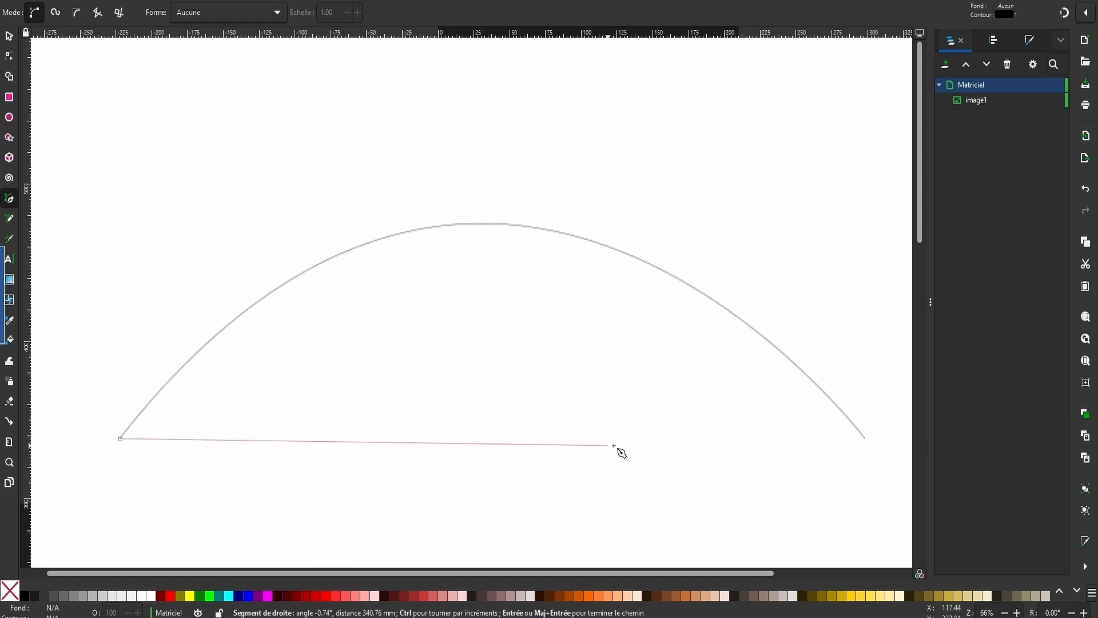
{"action": "left_click", "coordinate": [863, 437]}
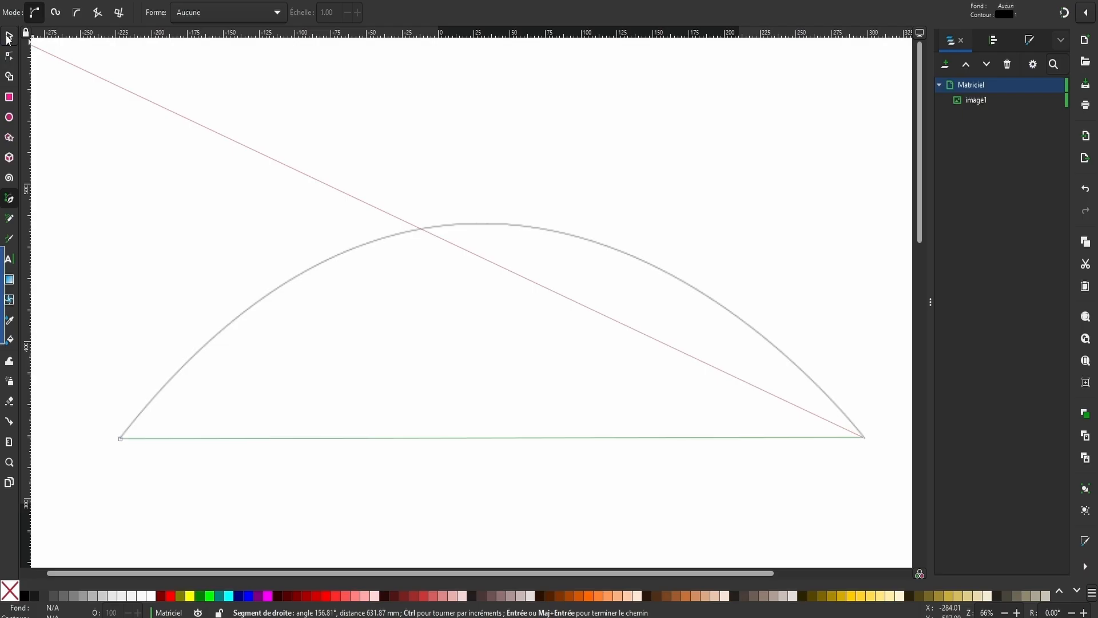
{"action": "left_click", "coordinate": [51, 229]}
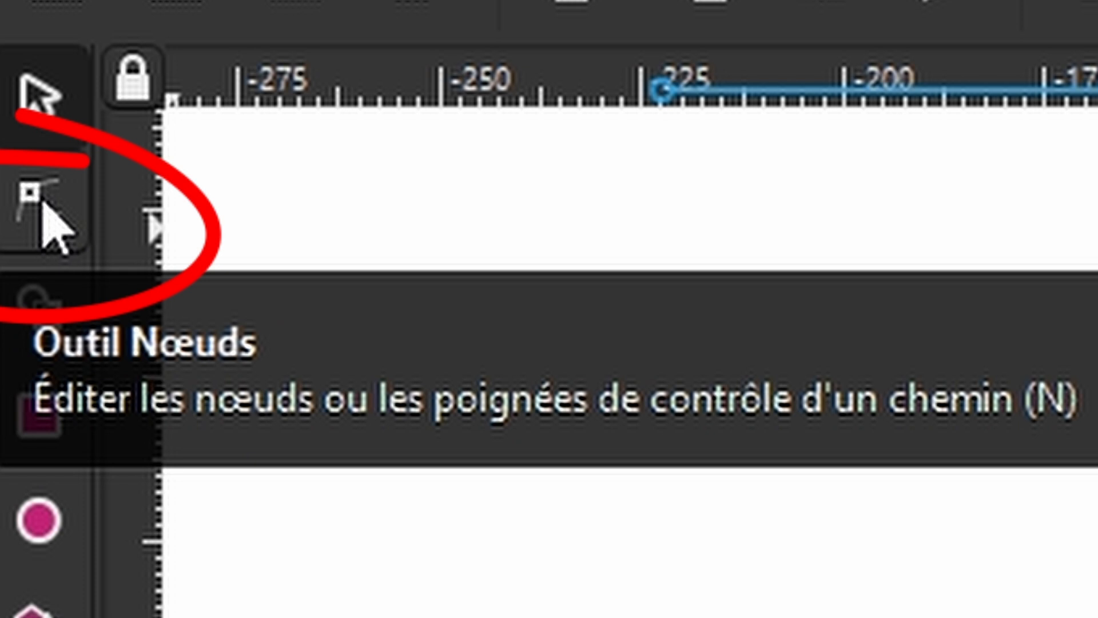
Pull Bézier handles out of both end nodes of the straight path and adjust them so it follows the bitmap curve
{"action": "left_click", "coordinate": [43, 203]}
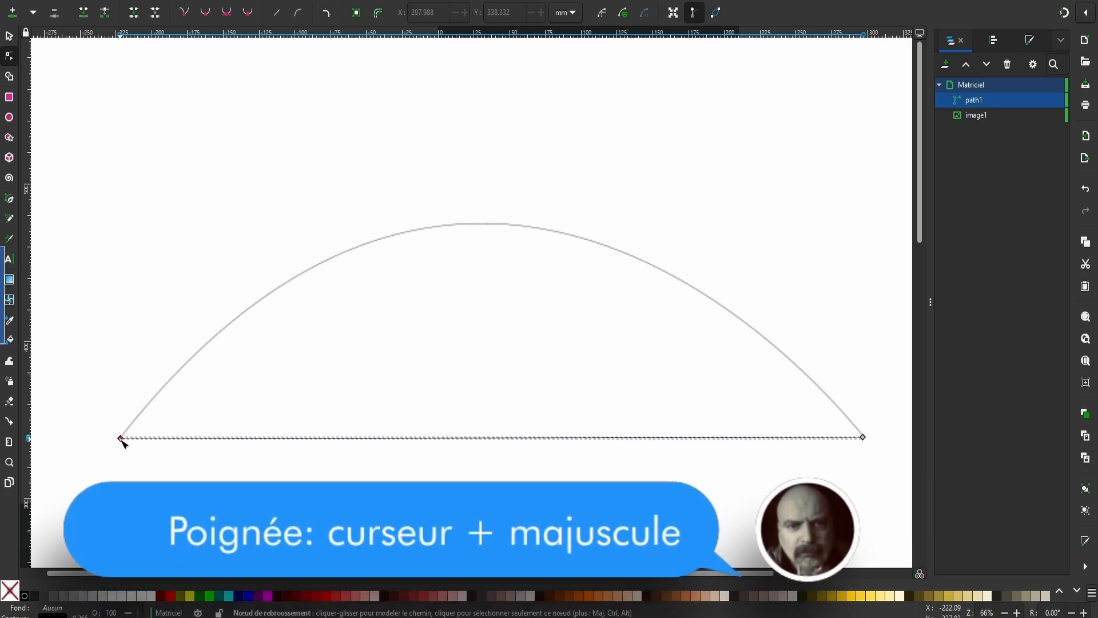
{"action": "left_click_drag", "start_coordinate": [121, 439], "coordinate": [413, 46]}
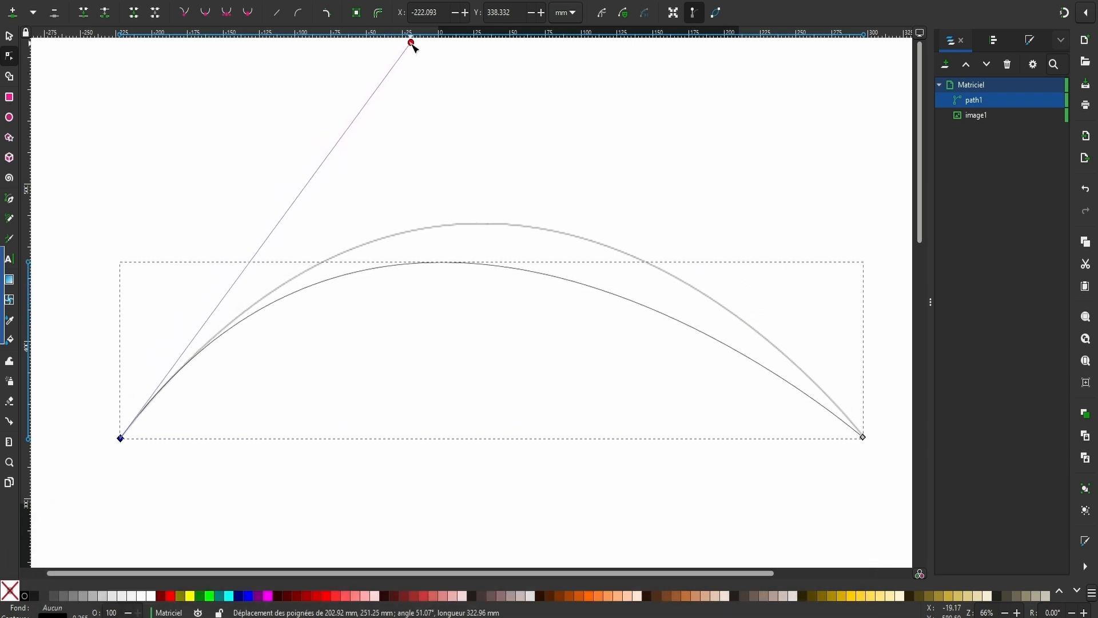
{"action": "left_click_drag", "start_coordinate": [413, 44], "coordinate": [413, 43]}
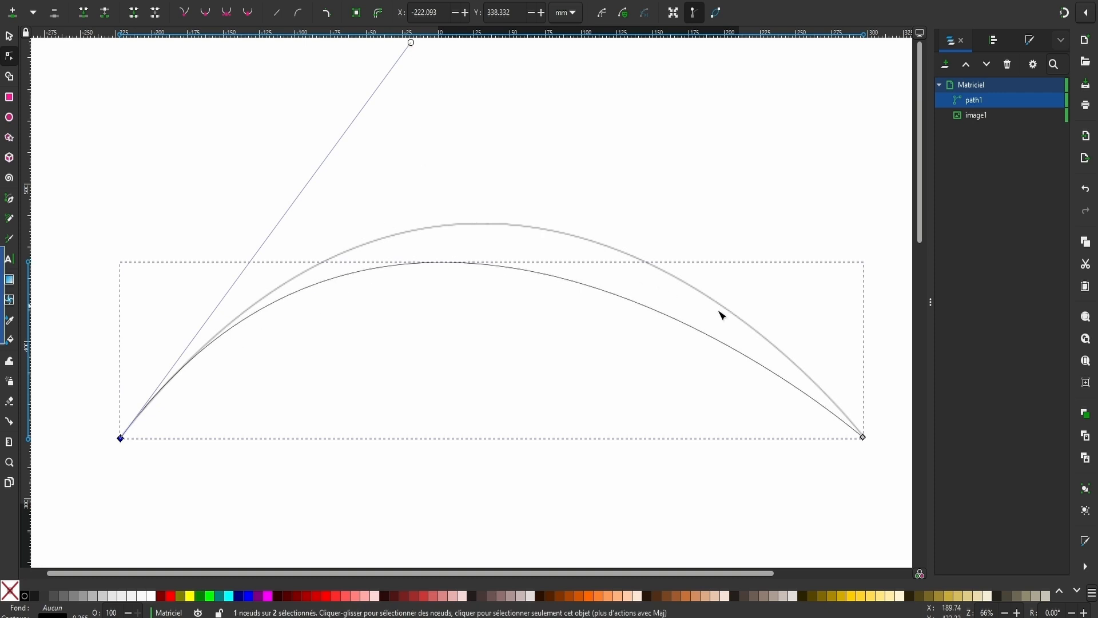
{"action": "left_click_drag", "start_coordinate": [863, 439], "coordinate": [770, 292]}
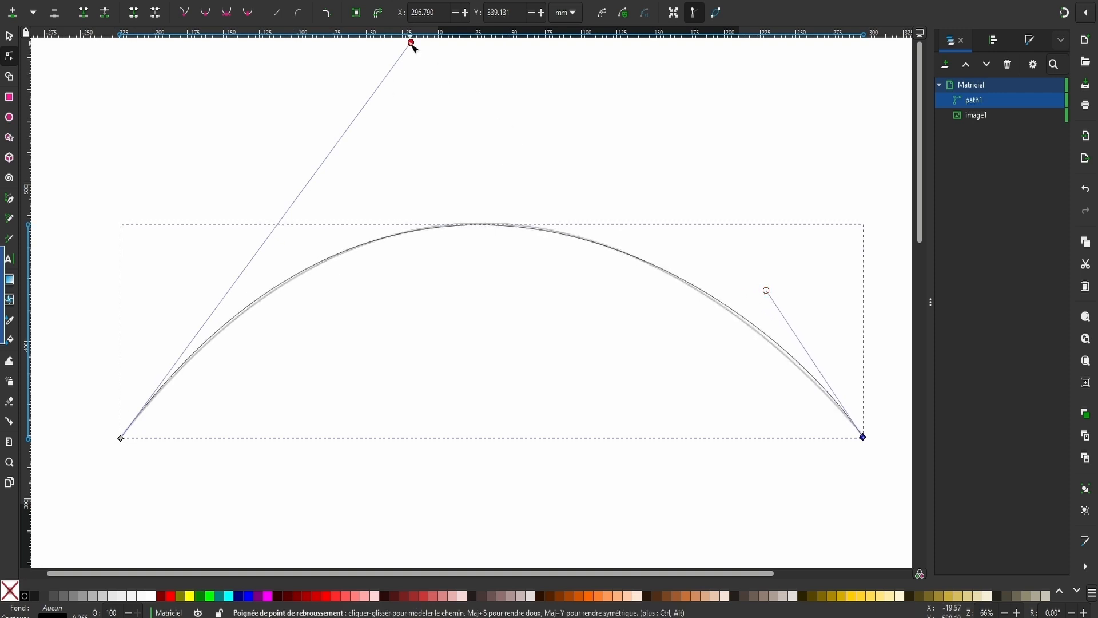
{"action": "left_click_drag", "start_coordinate": [411, 43], "coordinate": [395, 76]}
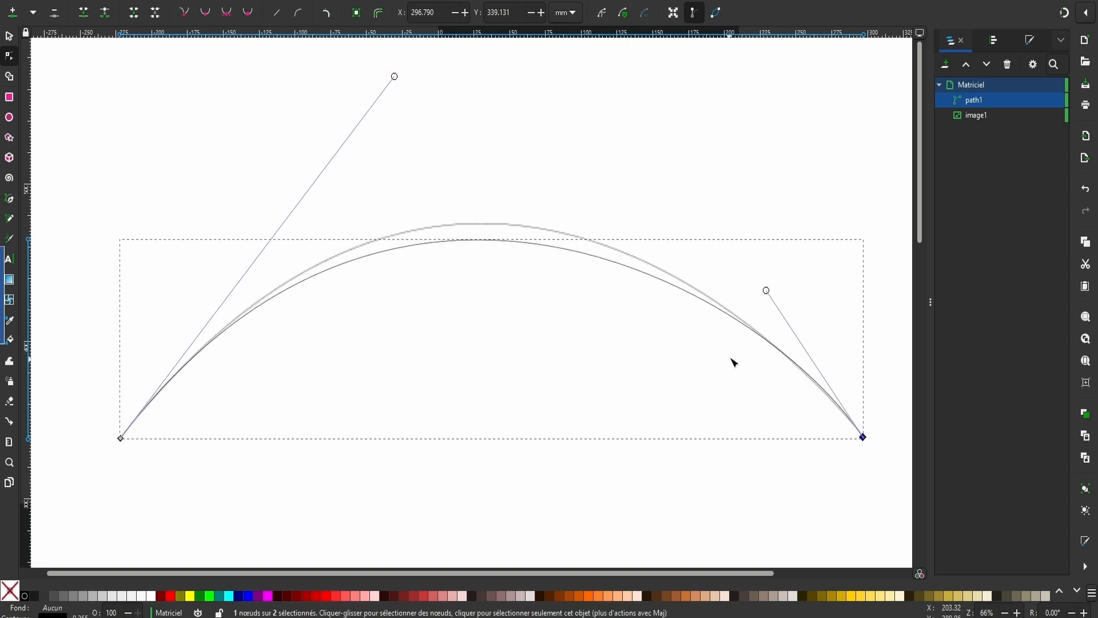
{"action": "left_click_drag", "start_coordinate": [766, 292], "coordinate": [710, 246]}
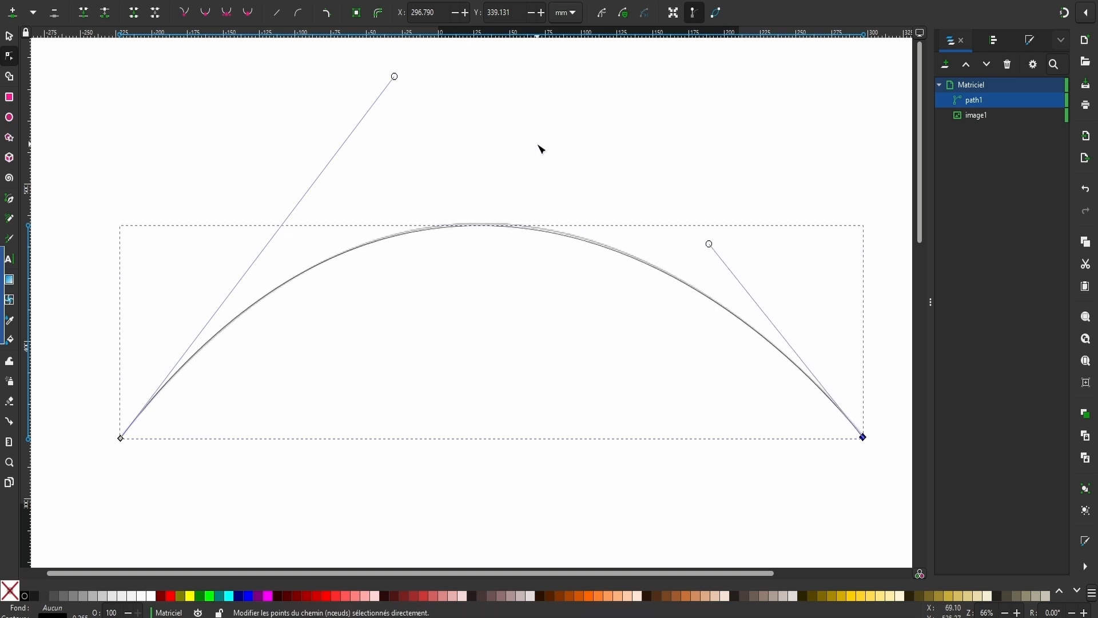
{"action": "left_click", "coordinate": [10, 36]}
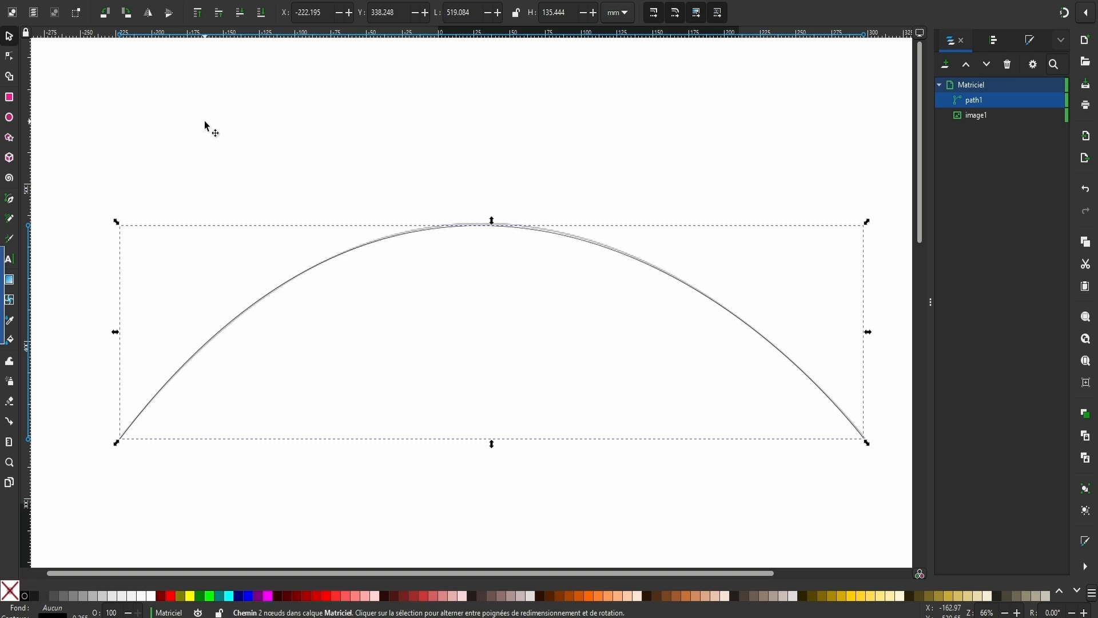
Add a node at the crest of the path, move it to about X 29 mm, and adjust its right handle to the bitmap curve
{"action": "key", "text": "n"}
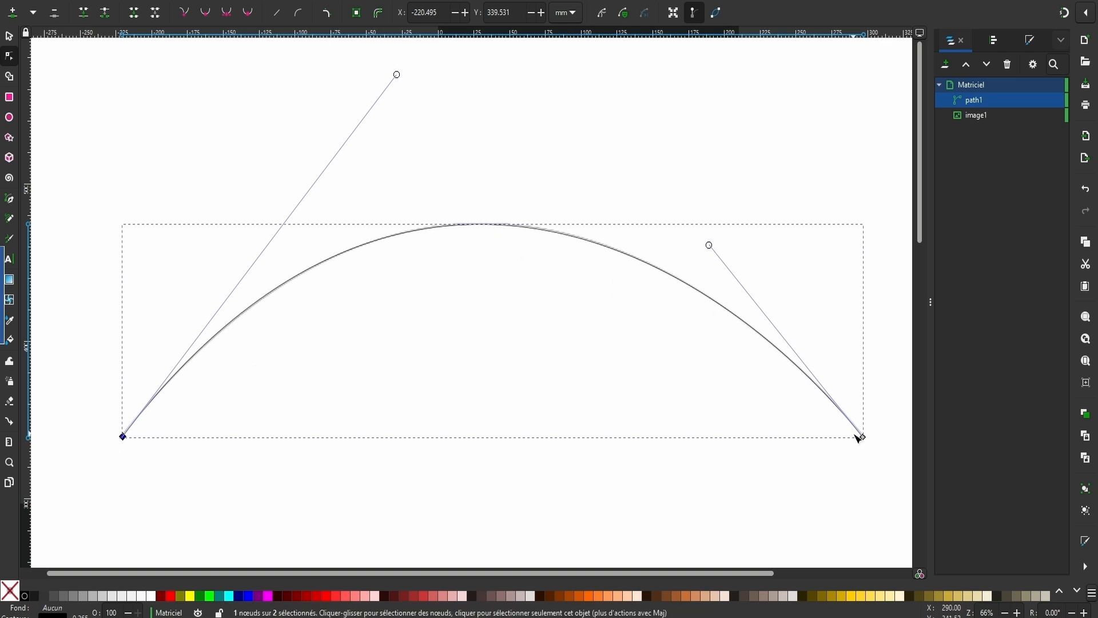
{"action": "double_click", "coordinate": [486, 225]}
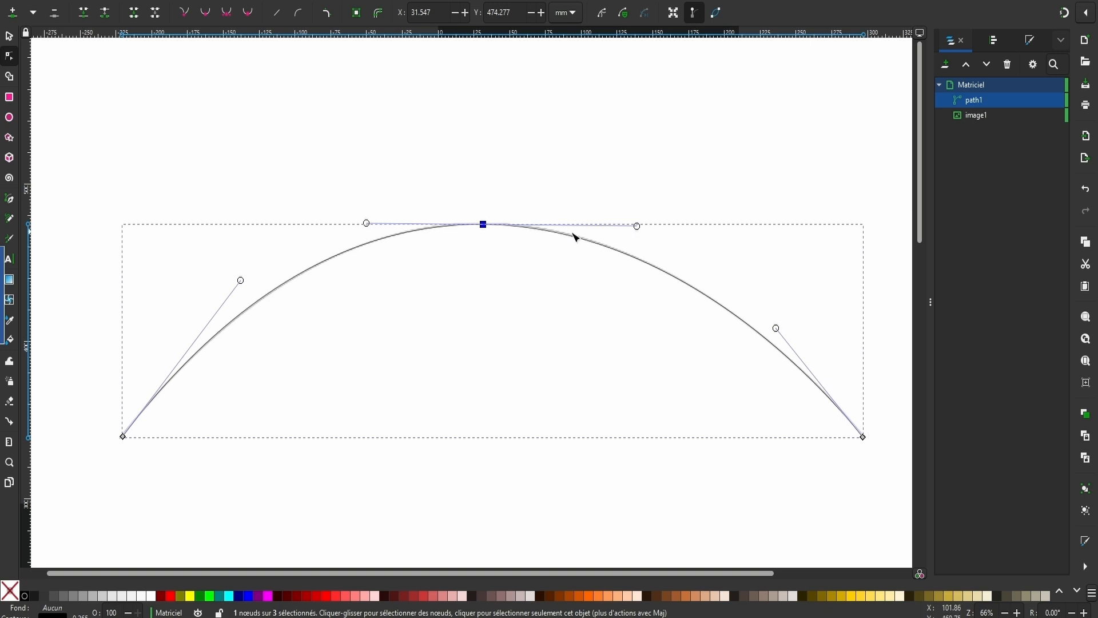
{"action": "mouse_move", "coordinate": [483, 224]}
{"action": "left_mouse_down"}
{"action": "mouse_move", "coordinate": [478, 277]}
{"action": "mouse_move", "coordinate": [489, 151]}
{"action": "mouse_move", "coordinate": [481, 226]}
{"action": "left_mouse_up"}
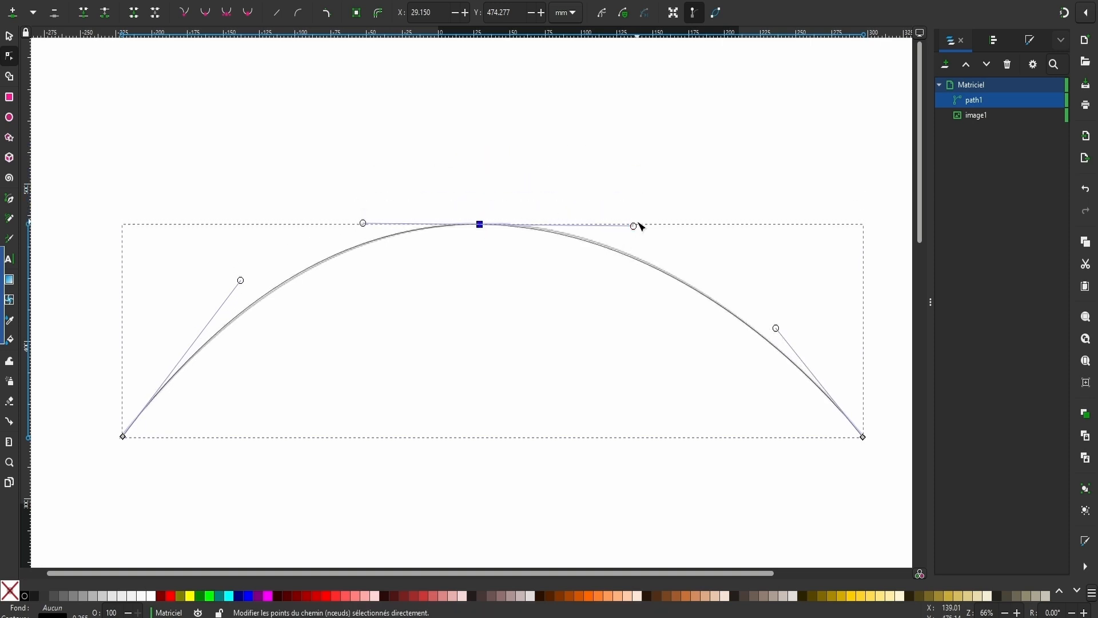
{"action": "mouse_move", "coordinate": [635, 228]}
{"action": "left_mouse_down"}
{"action": "mouse_move", "coordinate": [621, 255]}
{"action": "mouse_move", "coordinate": [628, 198]}
{"action": "mouse_move", "coordinate": [630, 261]}
{"action": "mouse_move", "coordinate": [642, 224]}
{"action": "left_mouse_up"}
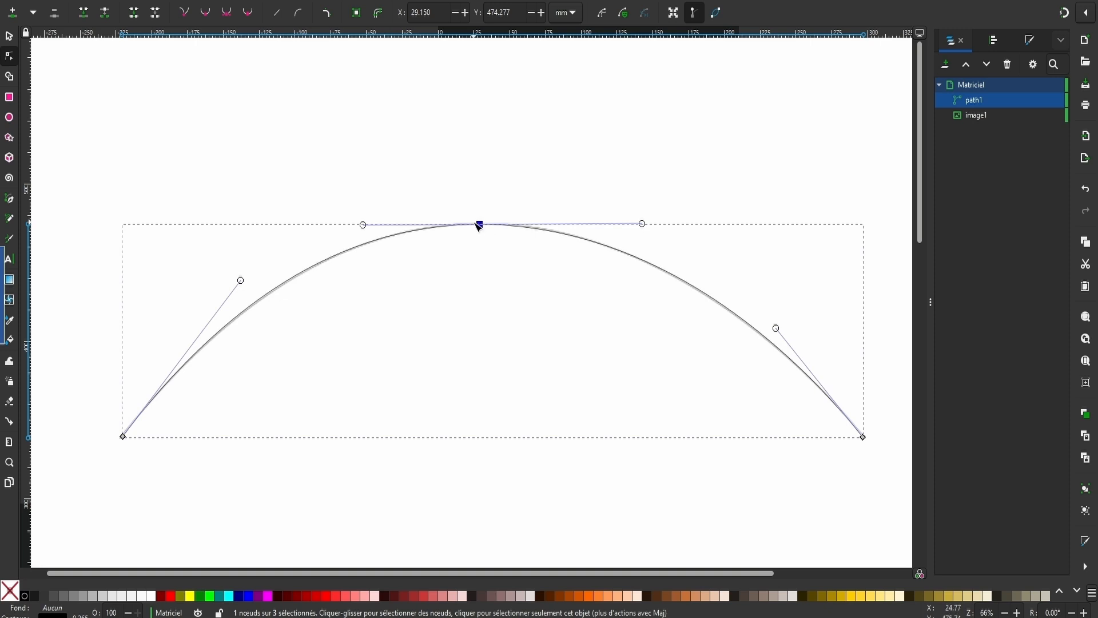
Convert the crest node to a corner node and adjust its right and left handles independently
{"action": "left_click", "coordinate": [480, 224]}
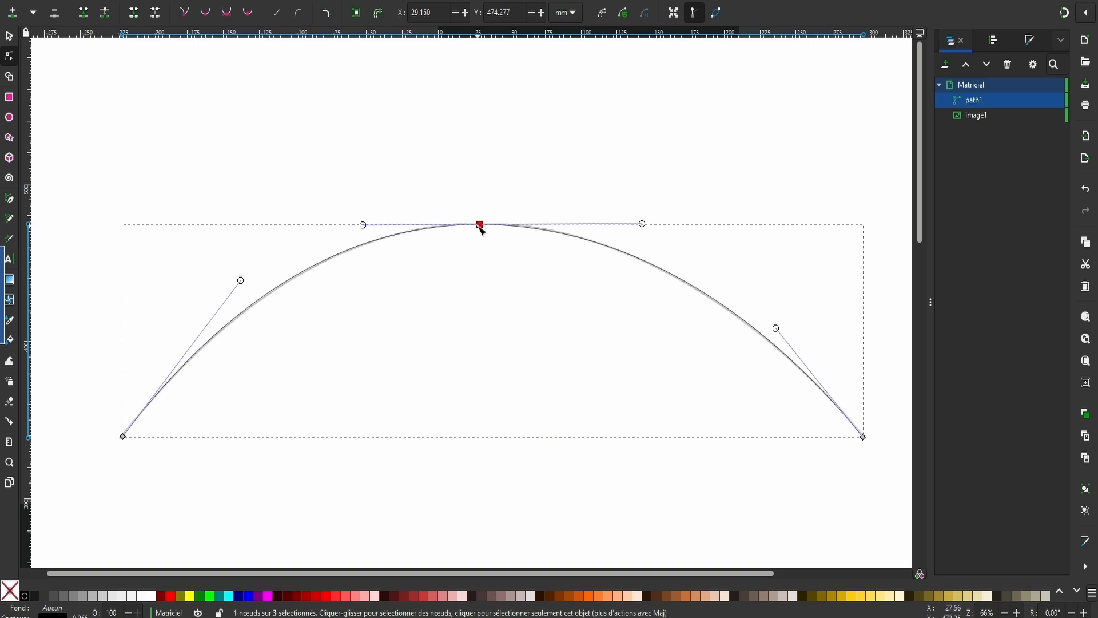
{"action": "left_click", "coordinate": [184, 23]}
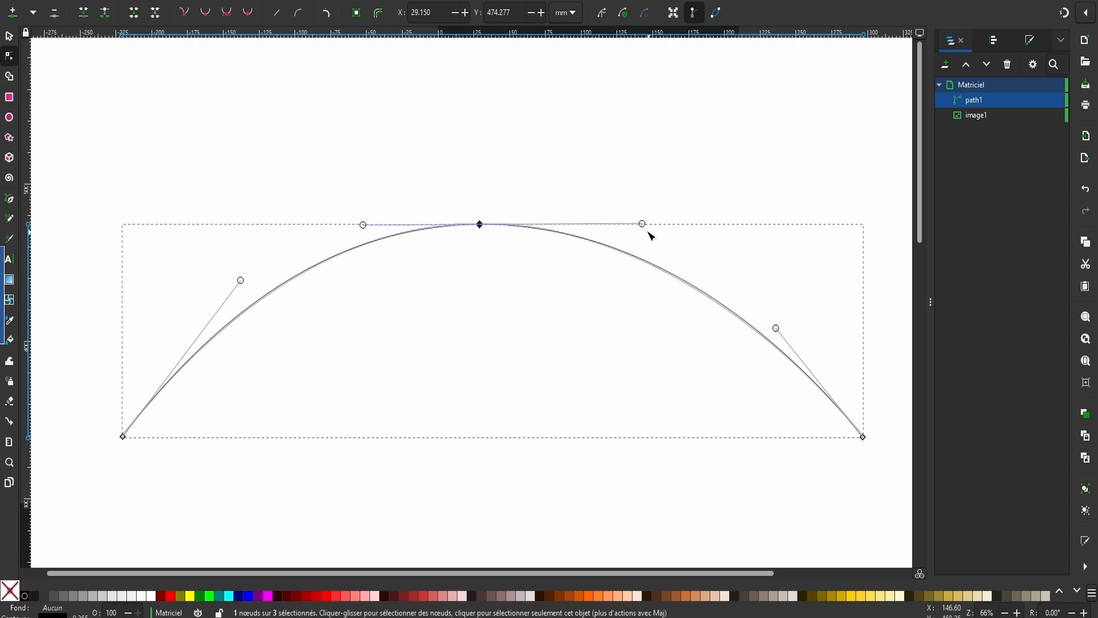
{"action": "mouse_move", "coordinate": [642, 225]}
{"action": "left_mouse_down"}
{"action": "mouse_move", "coordinate": [633, 284]}
{"action": "mouse_move", "coordinate": [674, 159]}
{"action": "mouse_move", "coordinate": [673, 119]}
{"action": "mouse_move", "coordinate": [676, 168]}
{"action": "mouse_move", "coordinate": [630, 322]}
{"action": "mouse_move", "coordinate": [658, 168]}
{"action": "mouse_move", "coordinate": [645, 245]}
{"action": "mouse_move", "coordinate": [652, 211]}
{"action": "mouse_move", "coordinate": [648, 229]}
{"action": "left_mouse_up"}
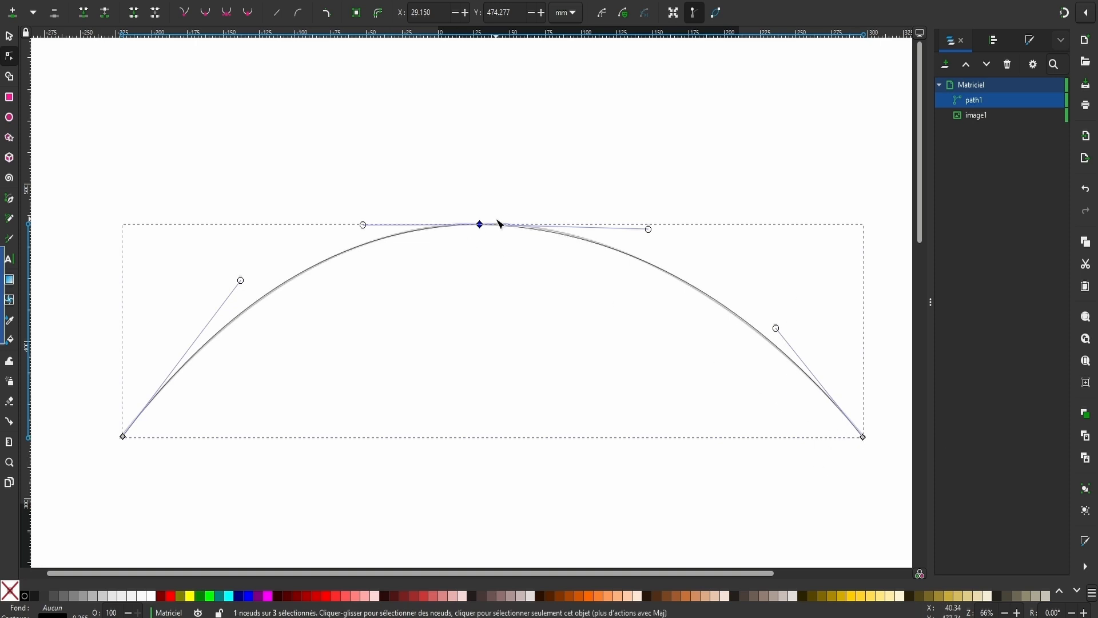
{"action": "mouse_move", "coordinate": [364, 226]}
{"action": "left_mouse_down"}
{"action": "mouse_move", "coordinate": [361, 257]}
{"action": "mouse_move", "coordinate": [355, 220]}
{"action": "mouse_move", "coordinate": [361, 228]}
{"action": "left_mouse_up"}
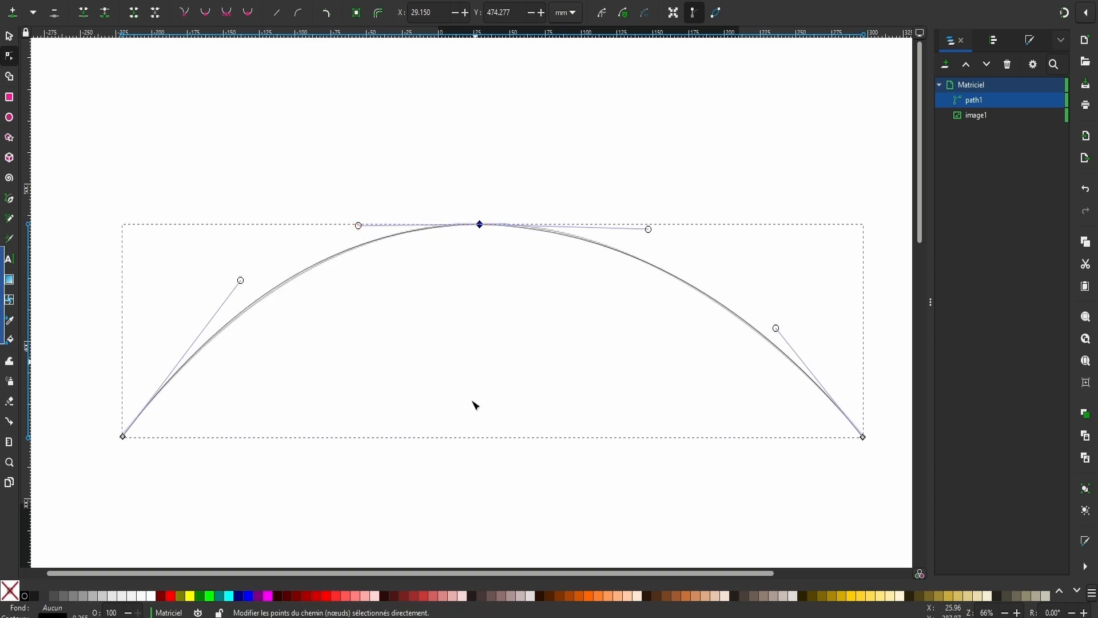
Extend the traced path from its right end node with a straight Pen segment ending at about X 400 mm, Y 436 mm
{"action": "left_click_drag", "start_coordinate": [458, 571], "coordinate": [642, 573]}
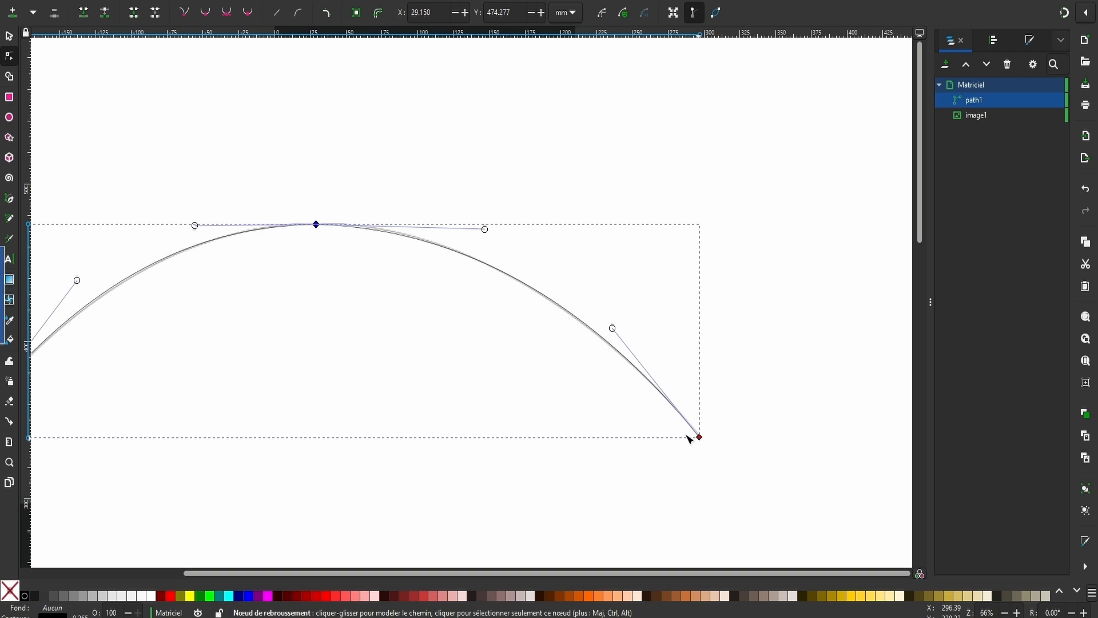
{"action": "left_click", "coordinate": [11, 202]}
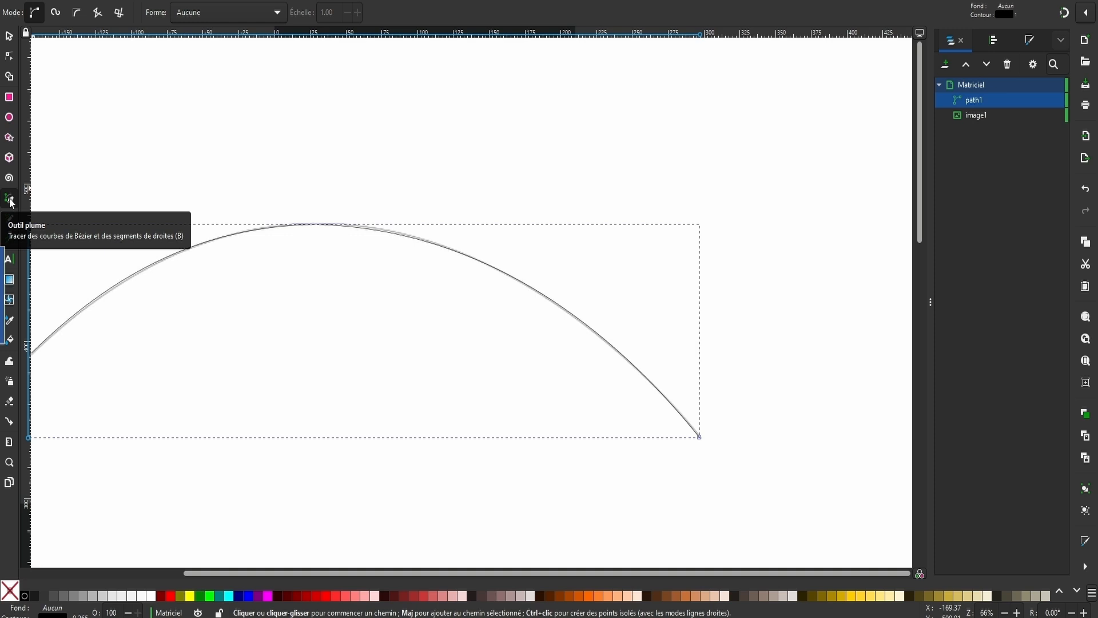
{"action": "left_click", "coordinate": [704, 441]}
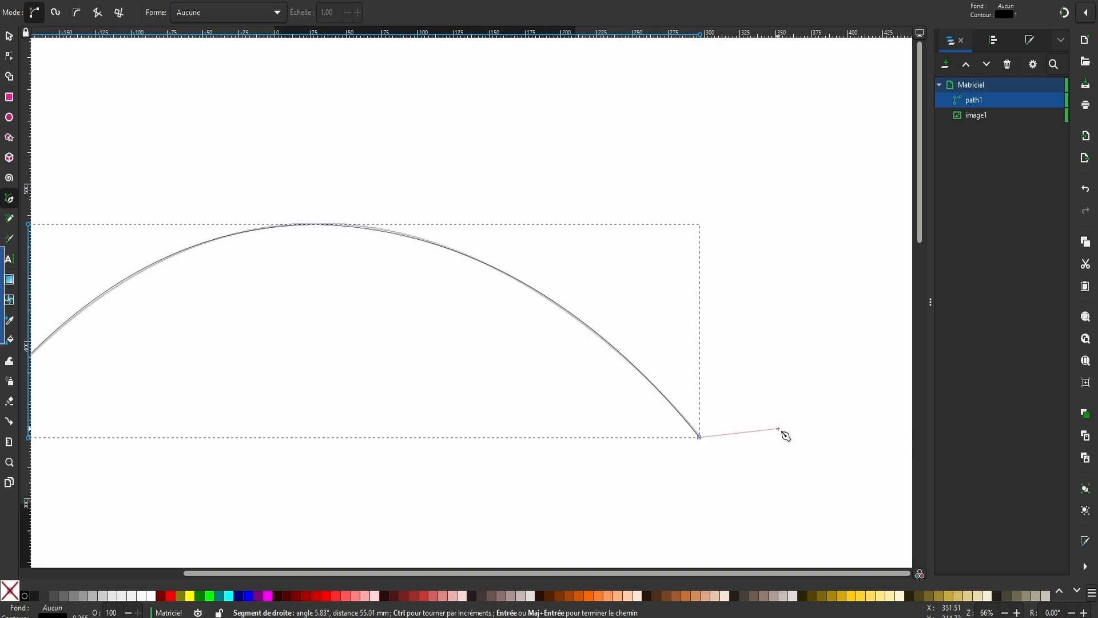
{"action": "left_click", "coordinate": [847, 284]}
{"action": "left_click", "coordinate": [10, 37]}
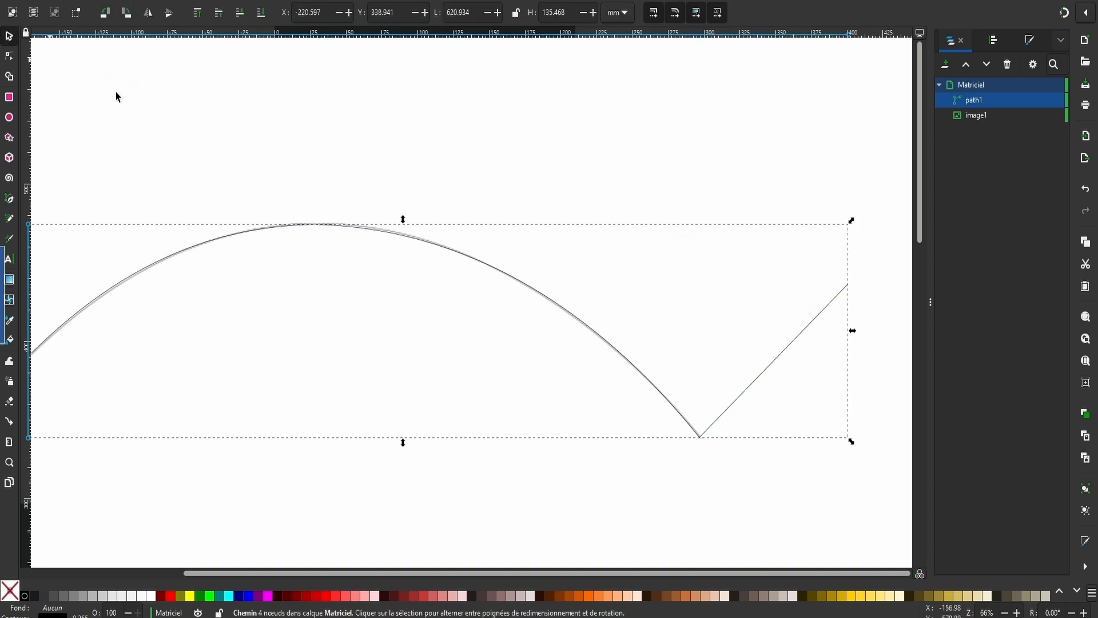
Pull Bézier handles out of both ends of the added segment to bend it into a deep U-shaped curve
{"action": "left_click", "coordinate": [9, 57]}
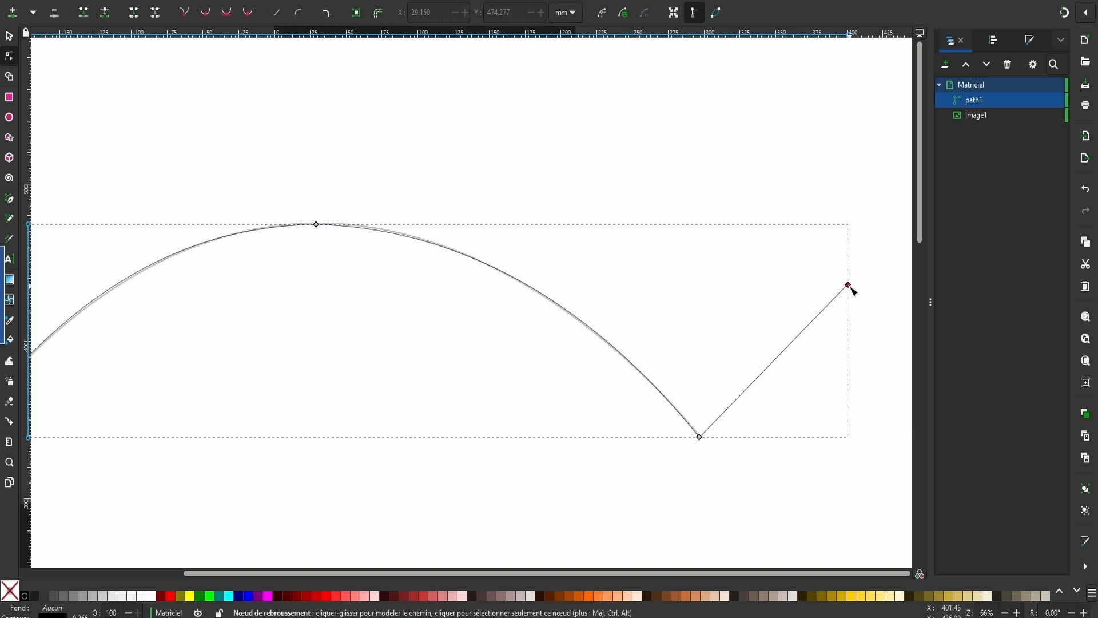
{"action": "left_click_drag", "start_coordinate": [848, 285], "coordinate": [868, 417]}
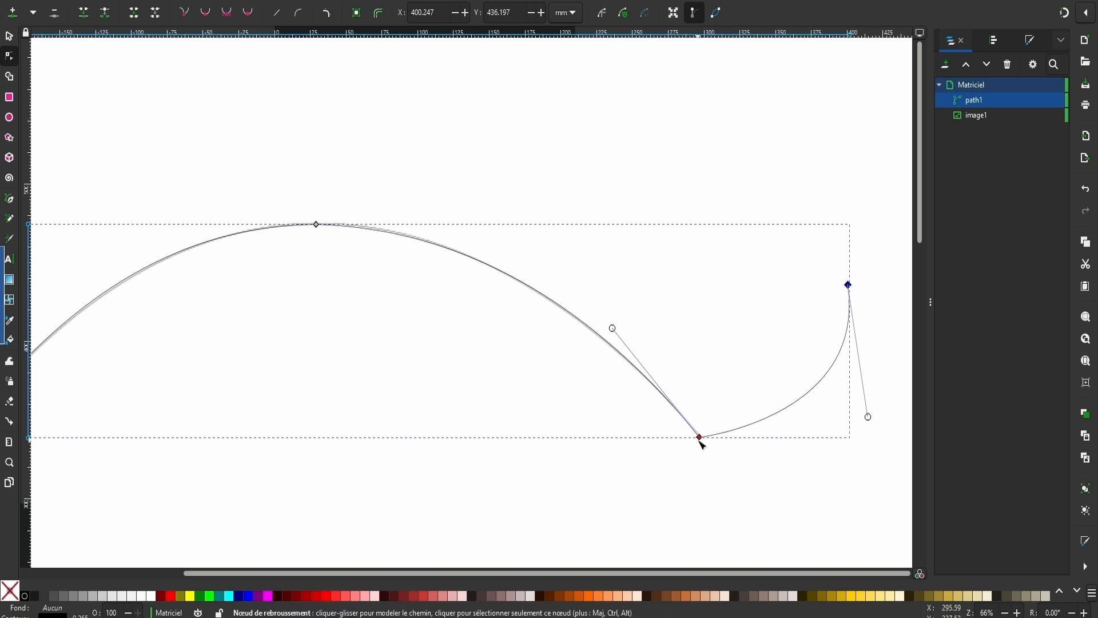
{"action": "left_click_drag", "start_coordinate": [701, 438], "coordinate": [775, 511]}
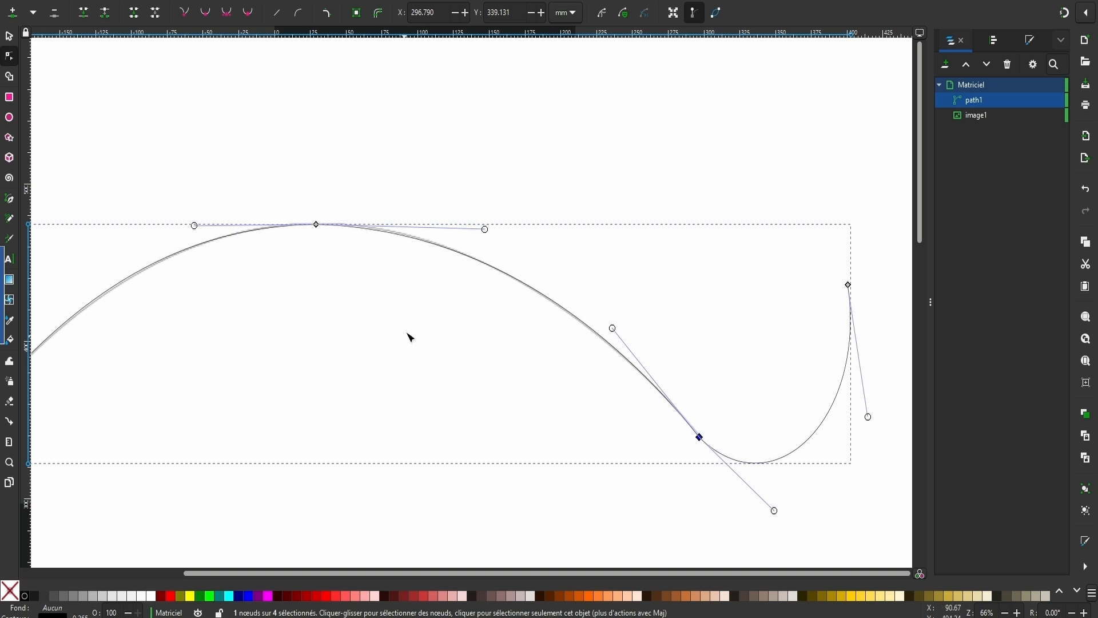
{"action": "left_click", "coordinate": [7, 40]}
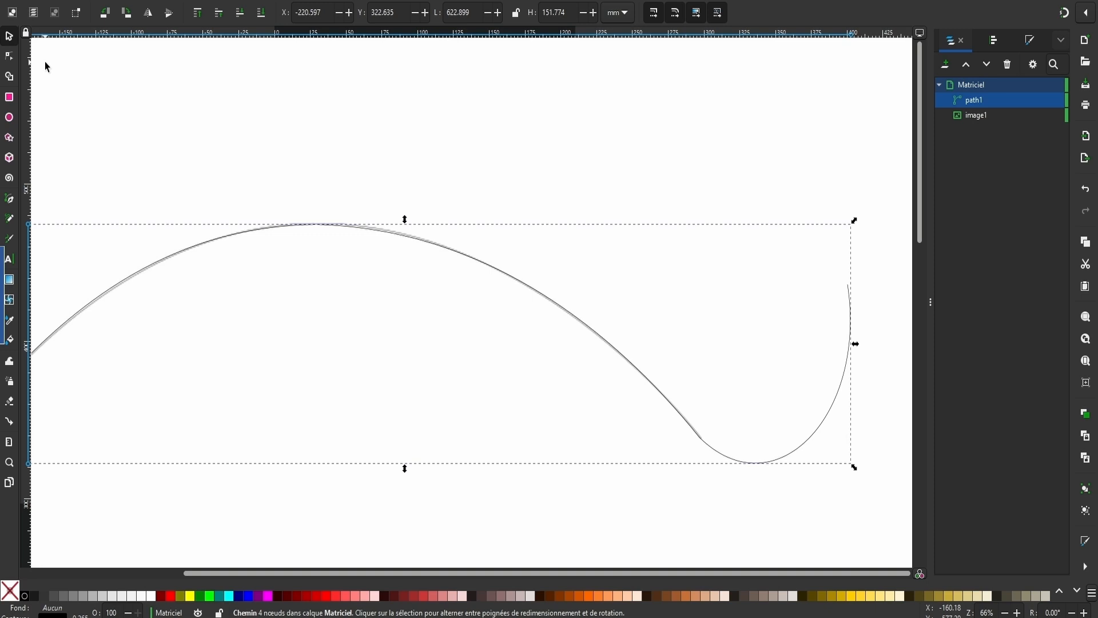
{"action": "left_click", "coordinate": [11, 58]}
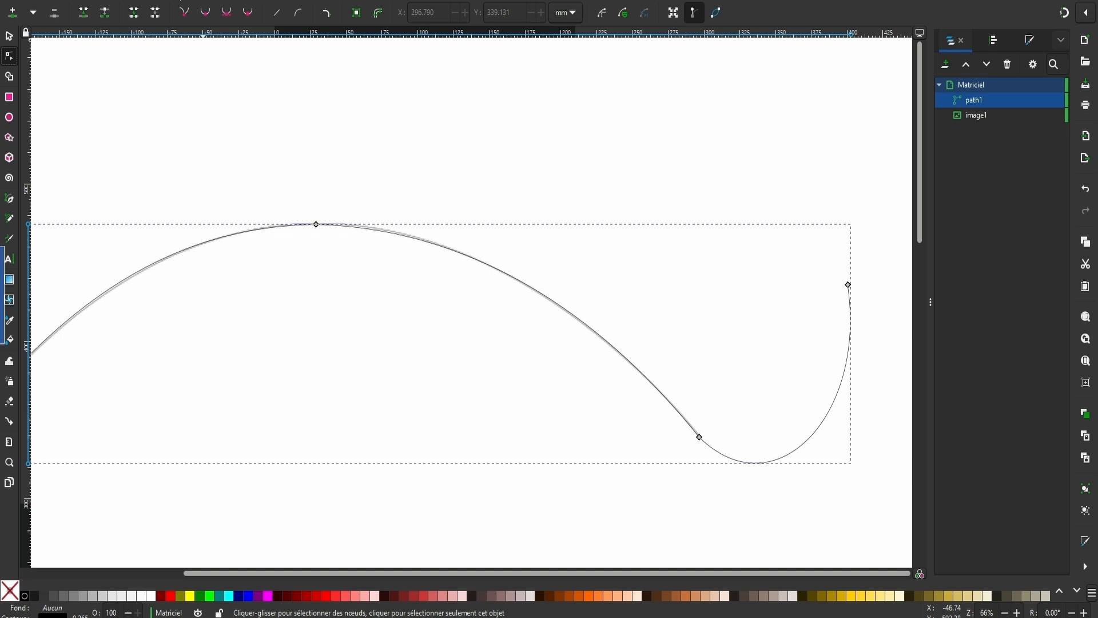
{"action": "key", "text": "alt+c"}
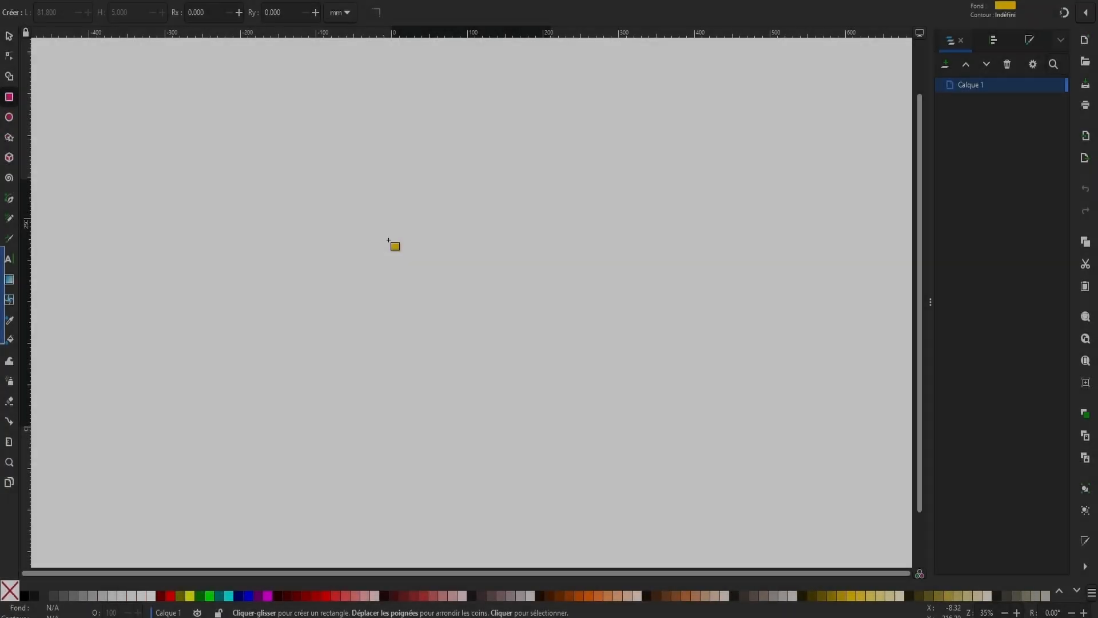
Draw a yellow rectangle about 240 × 209 mm and a red ellipse with radii about 68 × 83 mm overlapping its upper edge
{"action": "left_click_drag", "start_coordinate": [358, 225], "coordinate": [539, 400]}
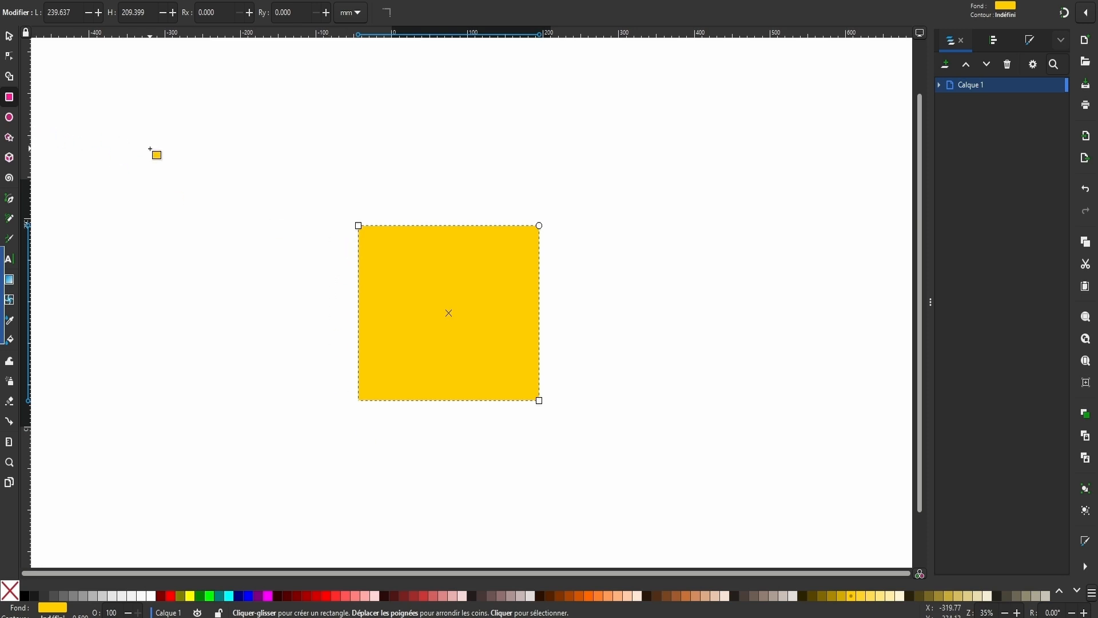
{"action": "left_click", "coordinate": [10, 118]}
{"action": "left_click_drag", "start_coordinate": [407, 144], "coordinate": [510, 282]}
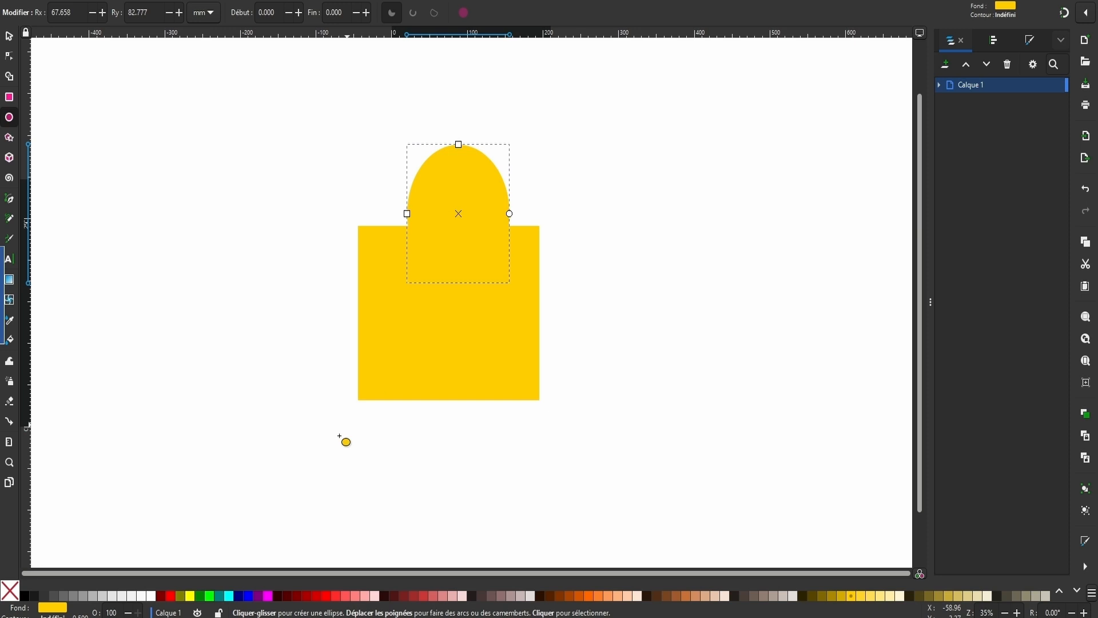
{"action": "left_click", "coordinate": [171, 596]}
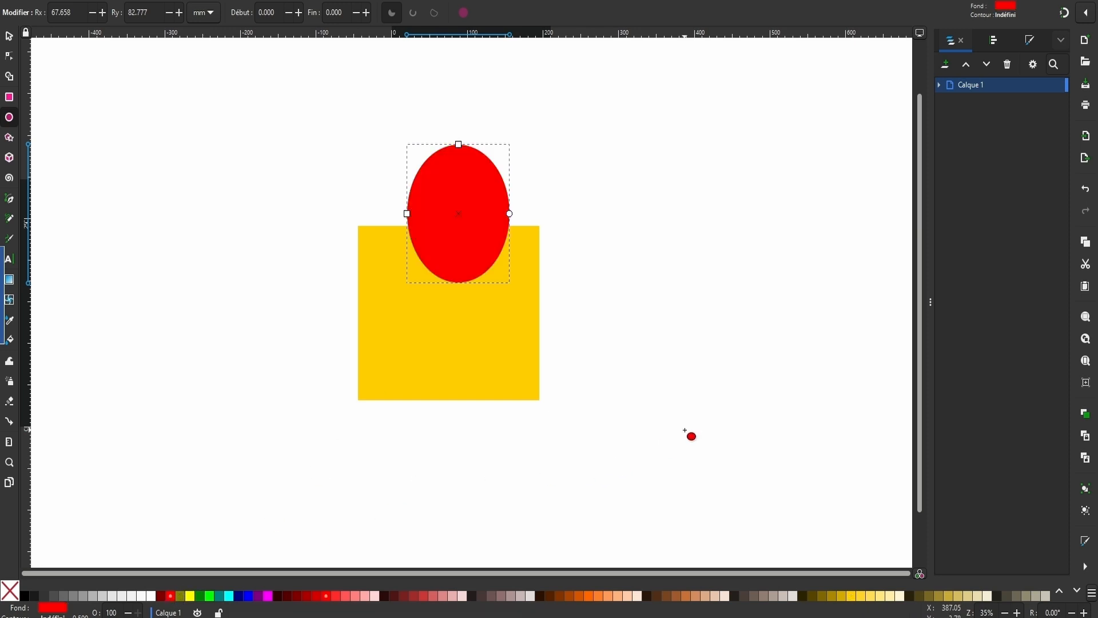
{"action": "key", "text": "Escape"}
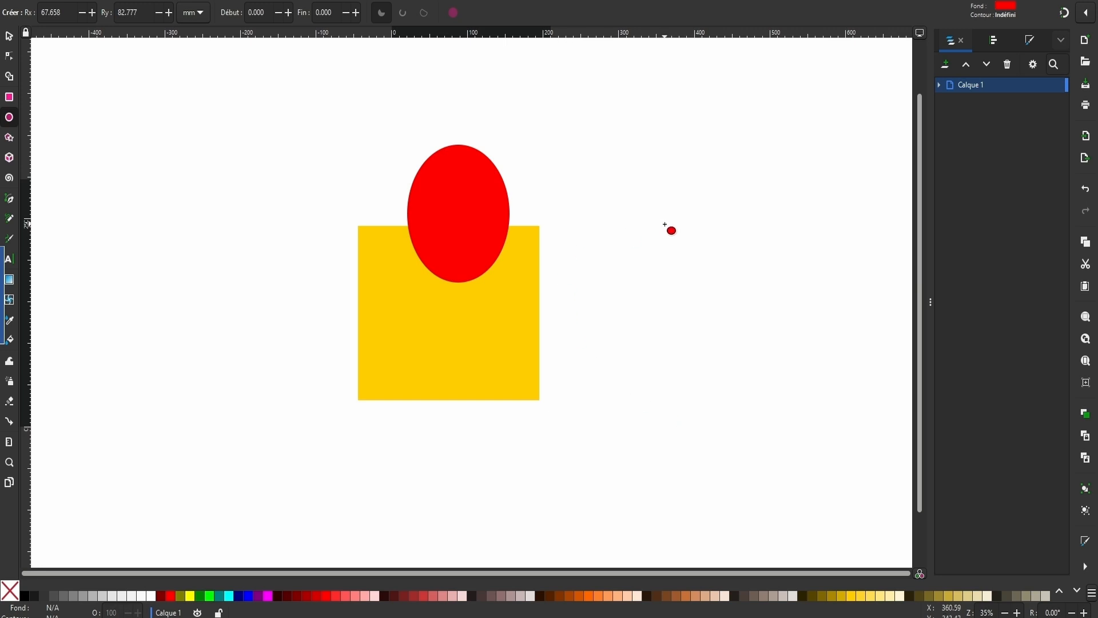
Subtract the red ellipse from the yellow rectangle with the Difference operation, and undo it
{"action": "left_click", "coordinate": [8, 37]}
{"action": "left_click", "coordinate": [406, 294]}
{"action": "left_click", "coordinate": [456, 213], "text": "shift"}
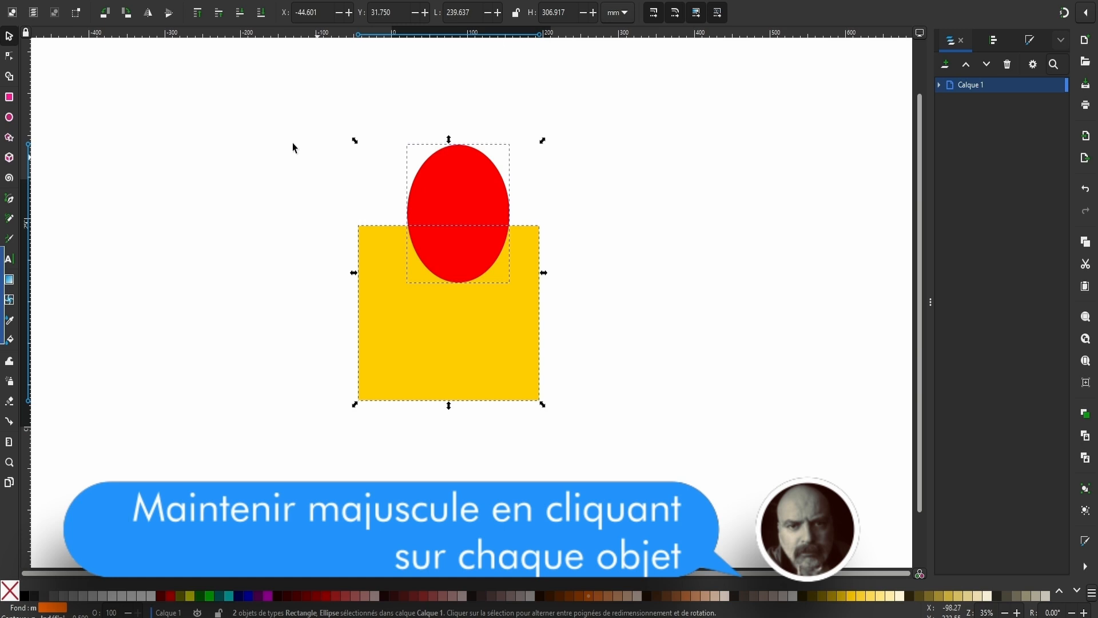
{"action": "left_click", "coordinate": [178, 1]}
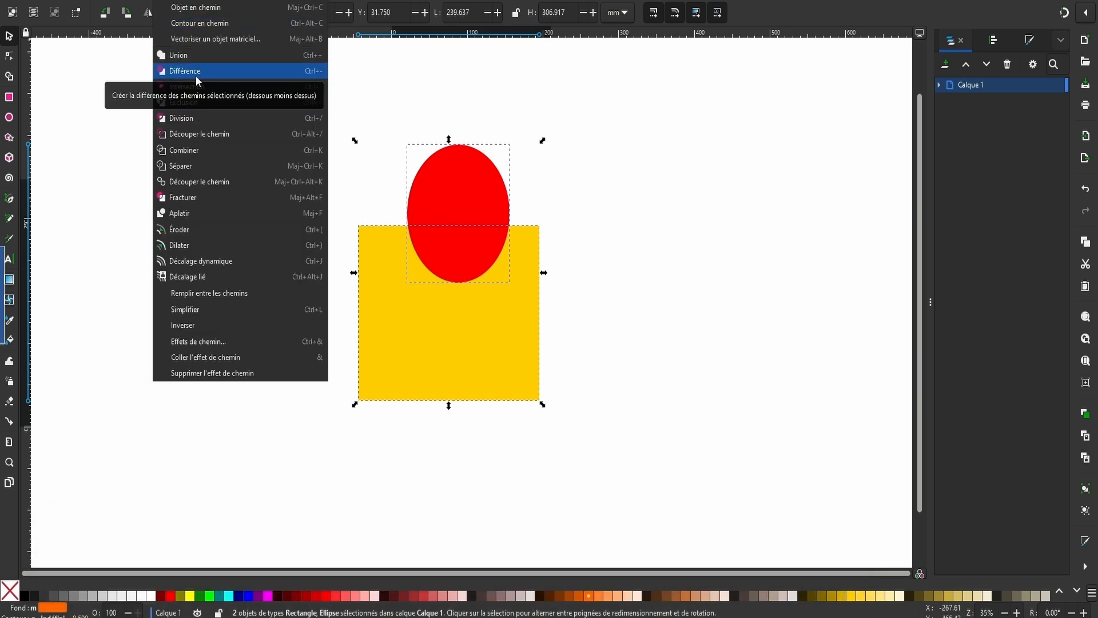
{"action": "left_click", "coordinate": [195, 76]}
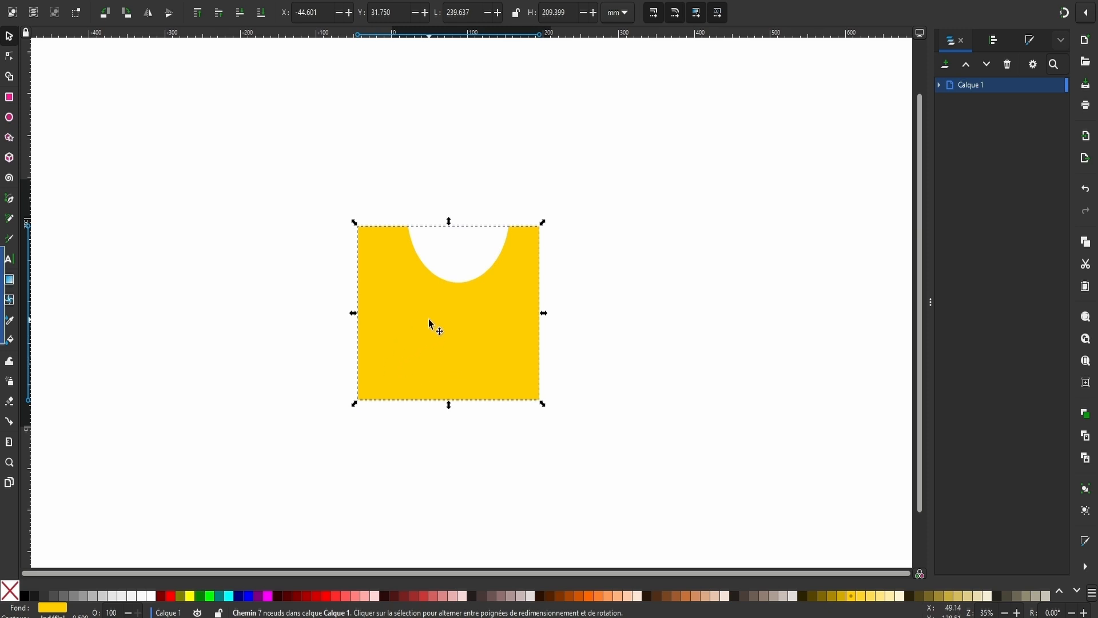
{"action": "left_click", "coordinate": [46, 0]}
{"action": "left_click", "coordinate": [63, 8]}
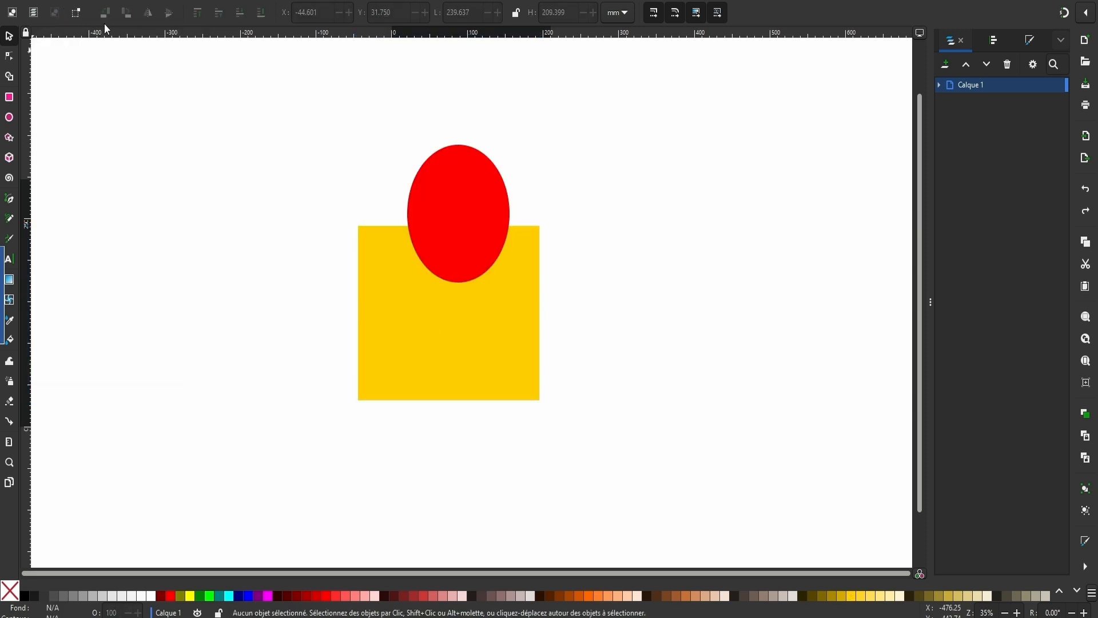
Reduce the yellow rectangle and the red ellipse to their overlapping area with the Intersection operation
{"action": "left_click", "coordinate": [454, 321]}
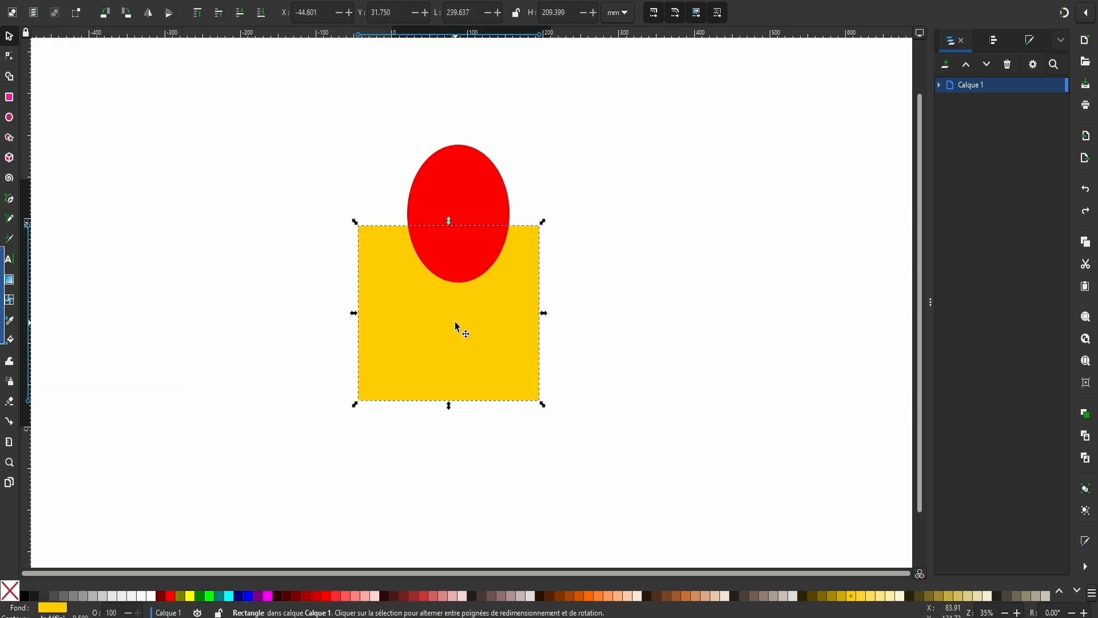
{"action": "left_click", "coordinate": [476, 208], "text": "shift"}
{"action": "left_click", "coordinate": [173, 2]}
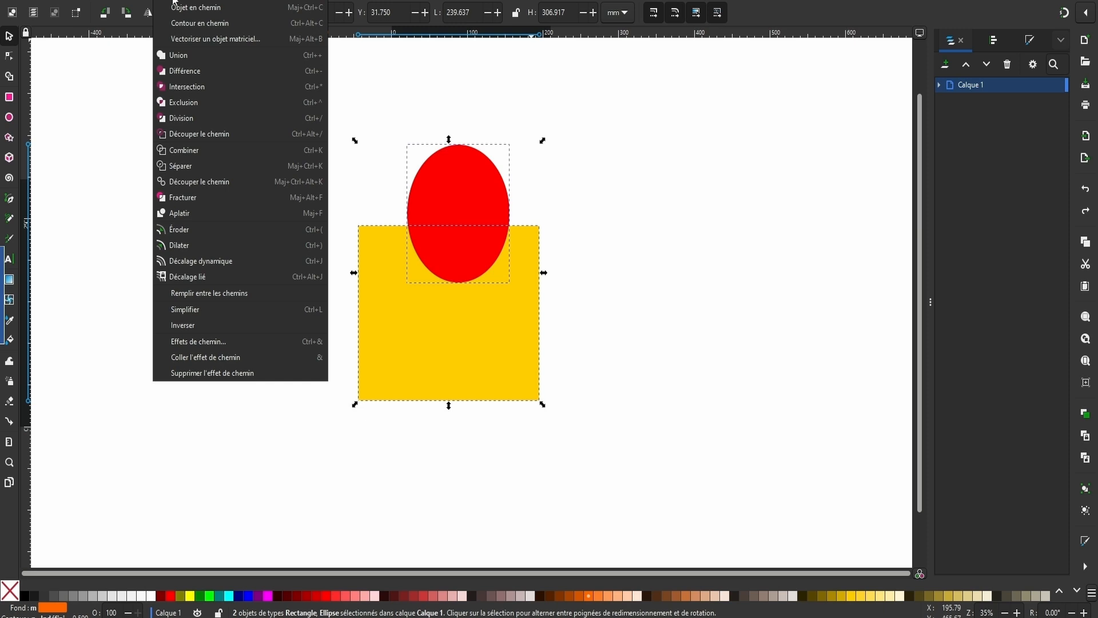
{"action": "left_click", "coordinate": [185, 86]}
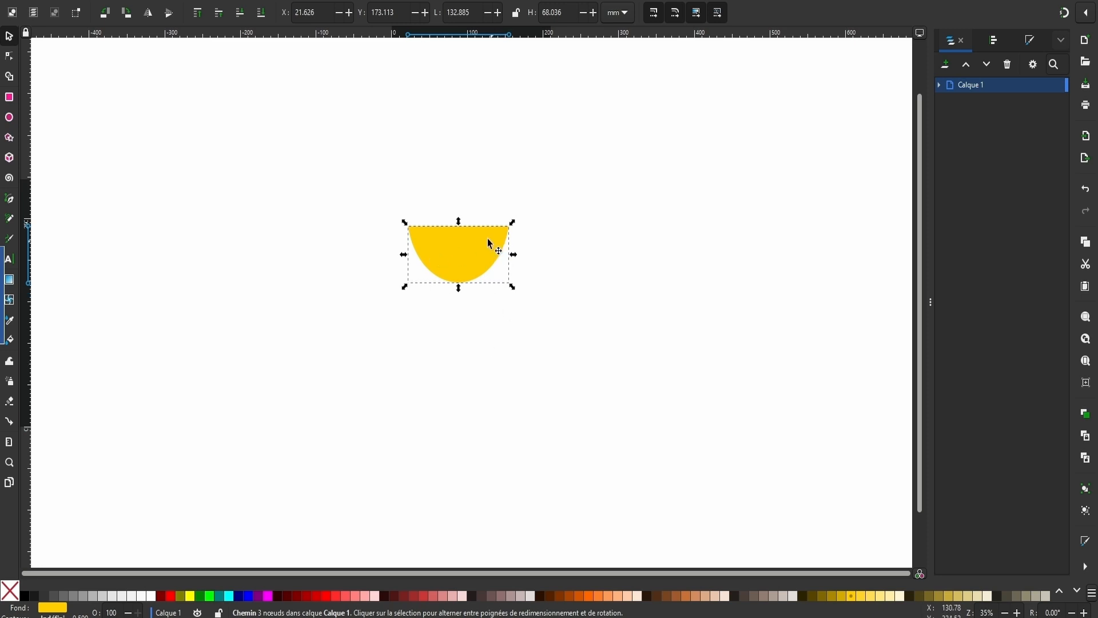
Reshape the intersected yellow shape by pulling Bézier handles out of its two upper corner nodes
{"action": "left_click", "coordinate": [10, 55]}
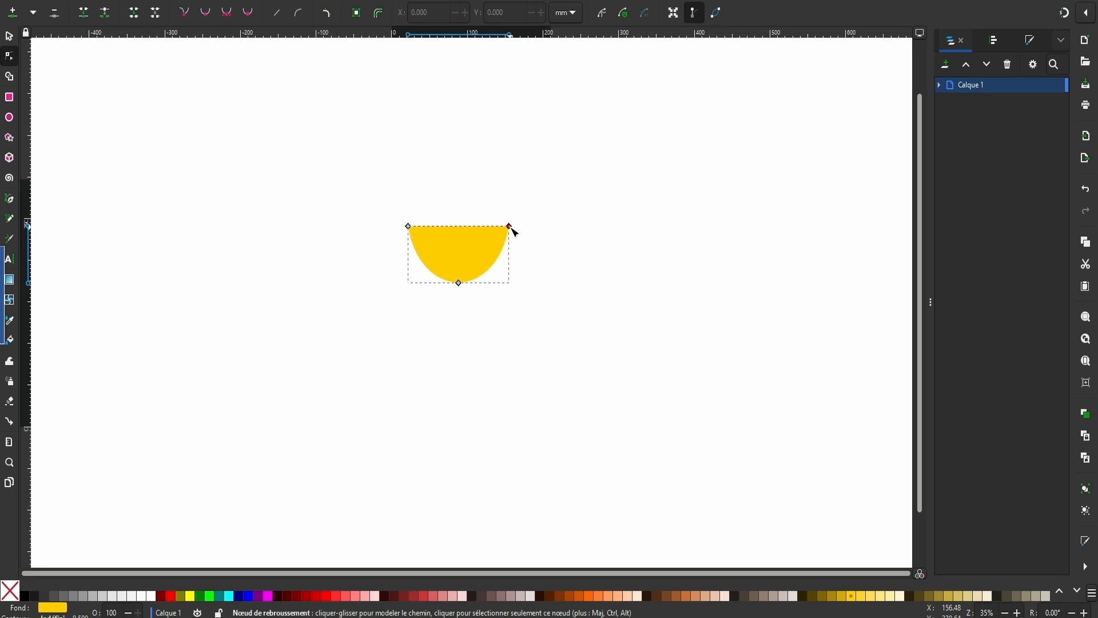
{"action": "left_click_drag", "start_coordinate": [514, 229], "coordinate": [473, 145]}
{"action": "left_click_drag", "start_coordinate": [505, 259], "coordinate": [552, 322]}
{"action": "left_click", "coordinate": [408, 226]}
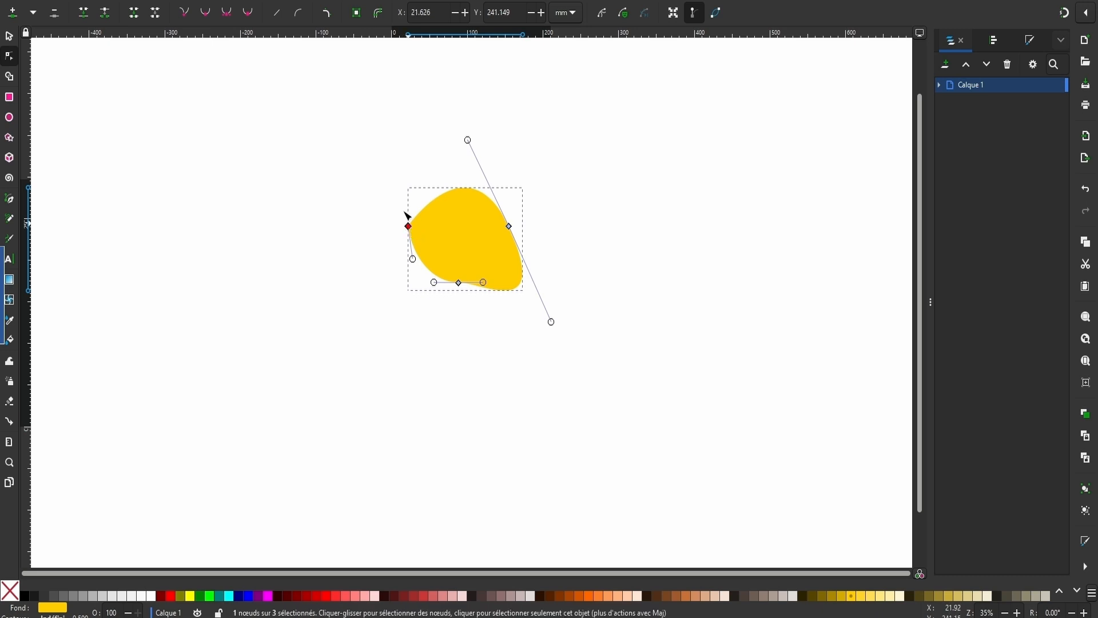
{"action": "left_click_drag", "start_coordinate": [407, 225], "coordinate": [389, 183]}
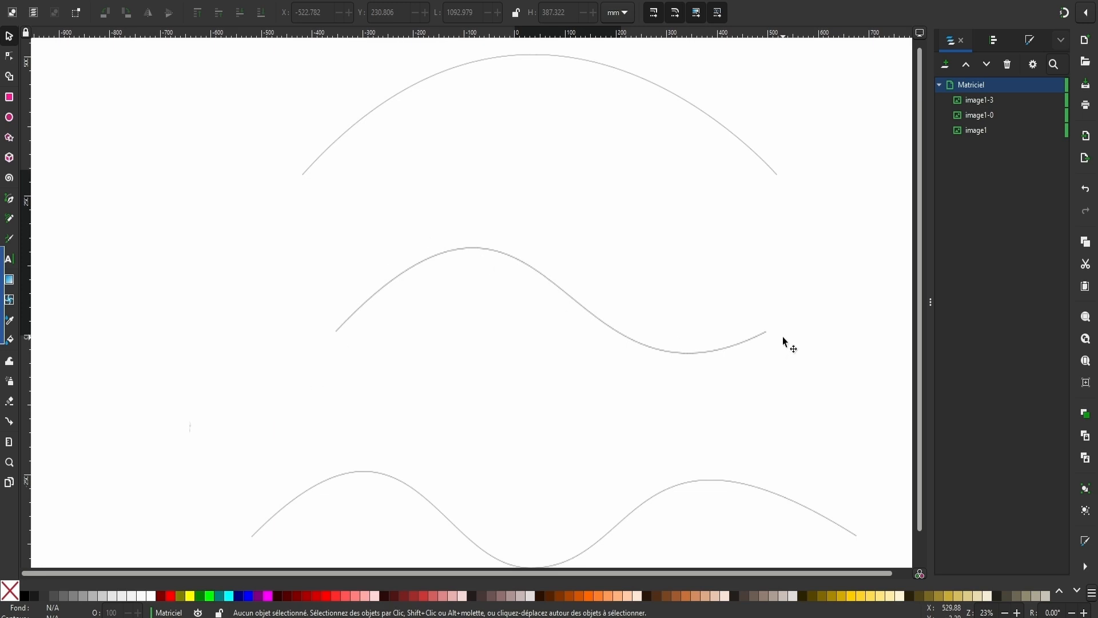
Draw a straight Pen path about 851 mm wide between the two ends of the middle S-shaped bitmap curve
{"action": "left_click", "coordinate": [8, 200]}
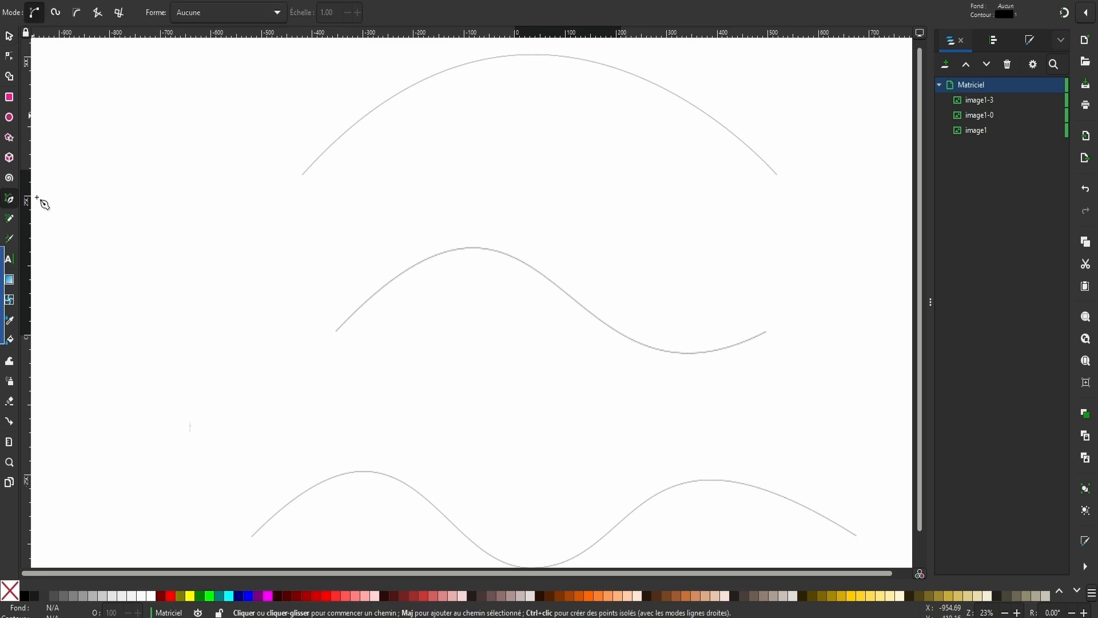
{"action": "left_click", "coordinate": [336, 330]}
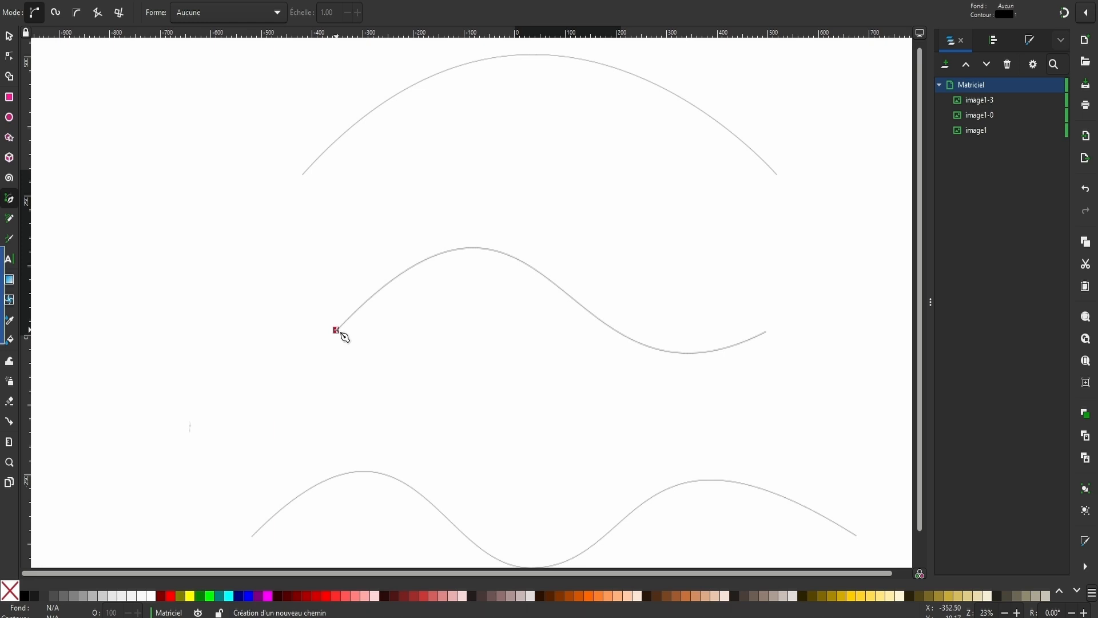
{"action": "left_click", "coordinate": [768, 332]}
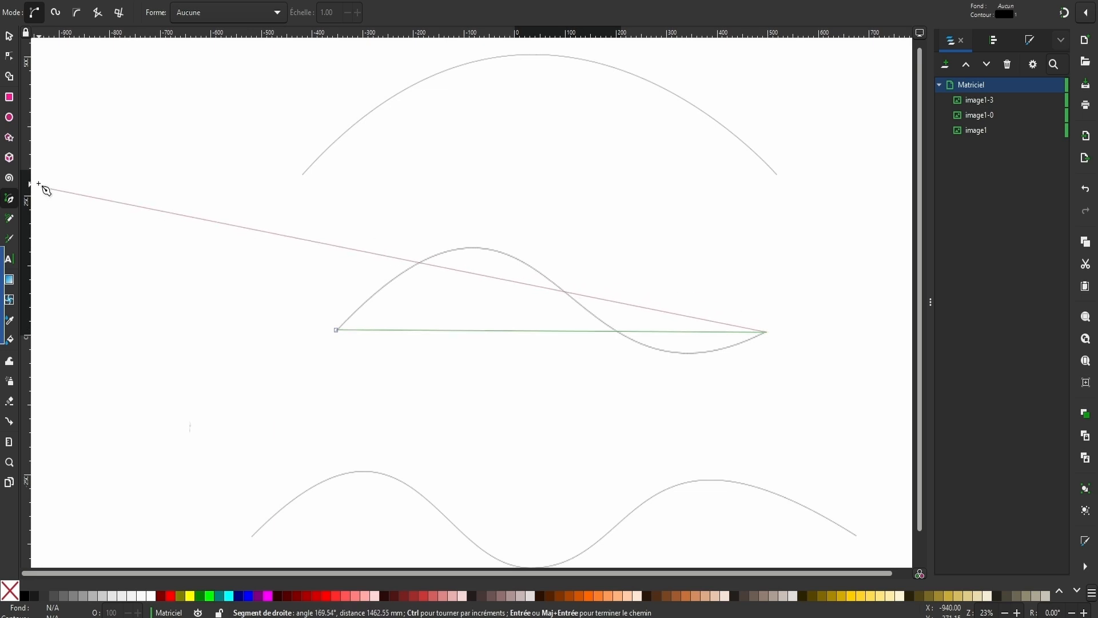
{"action": "left_click", "coordinate": [9, 38]}
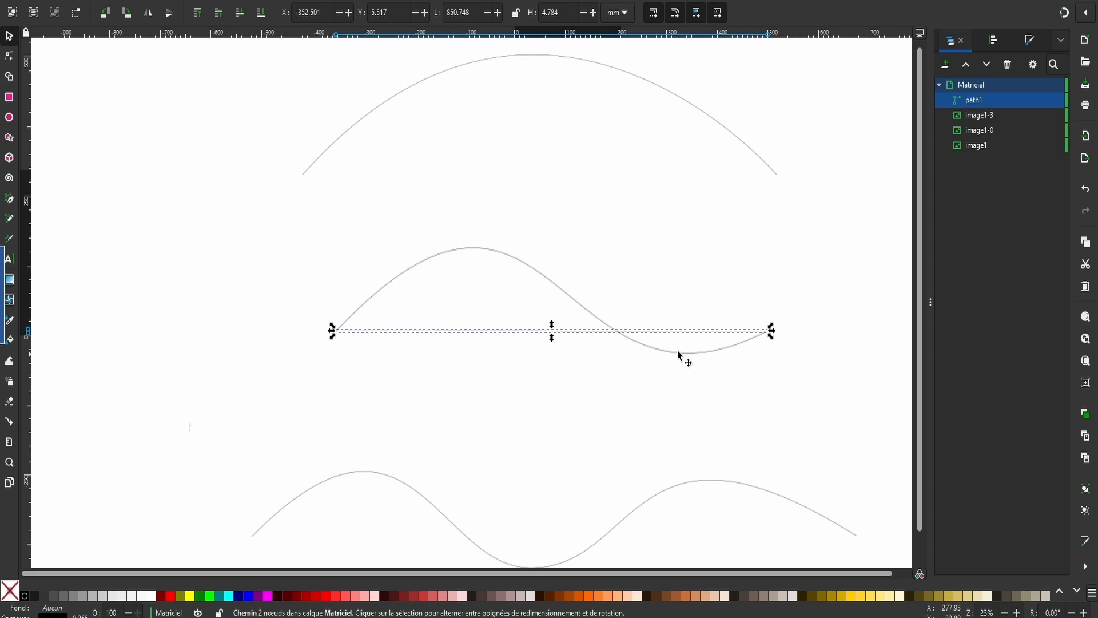
Pull Bézier handles out of both end nodes of the straight path and adjust them to follow the S-shaped bitmap curve
{"action": "left_click", "coordinate": [9, 57]}
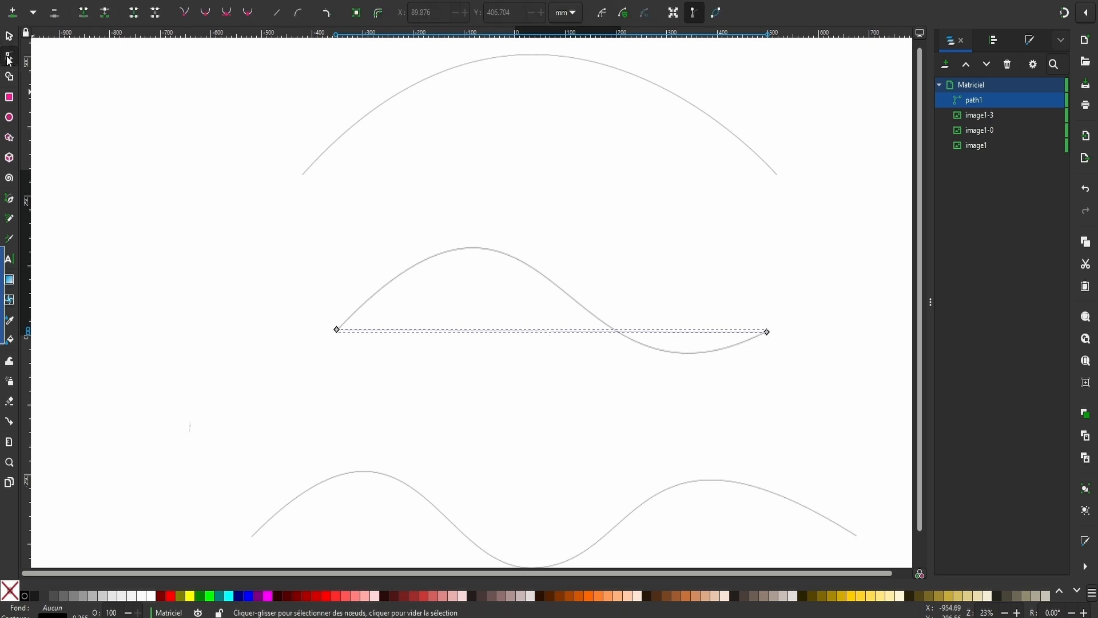
{"action": "left_click", "coordinate": [337, 330]}
{"action": "left_click_drag", "start_coordinate": [336, 329], "coordinate": [501, 136]}
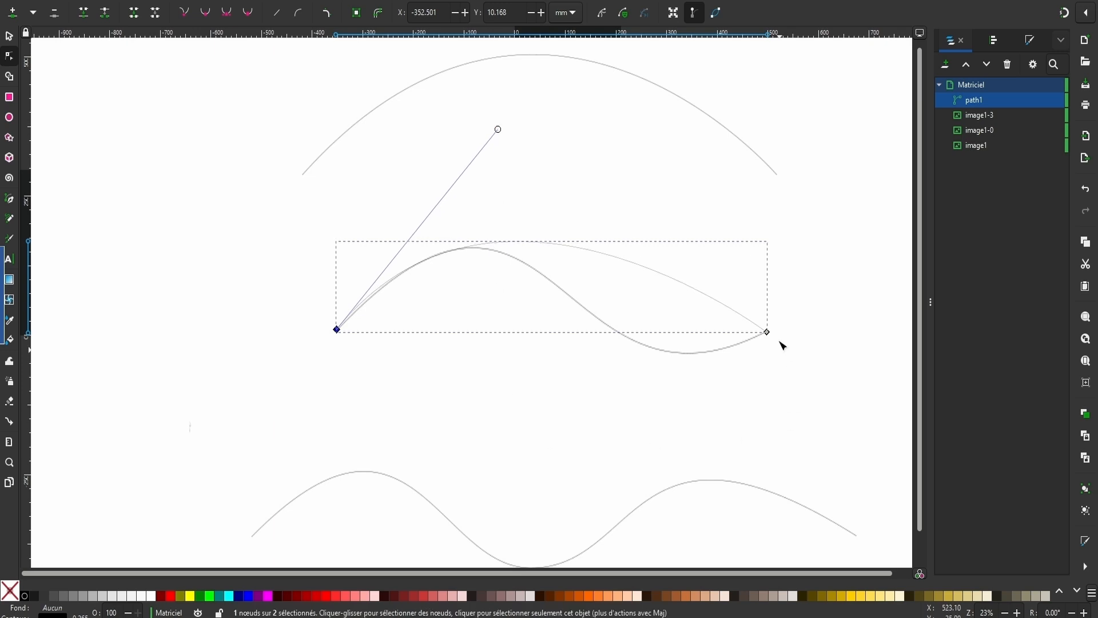
{"action": "left_click_drag", "start_coordinate": [767, 333], "coordinate": [580, 429]}
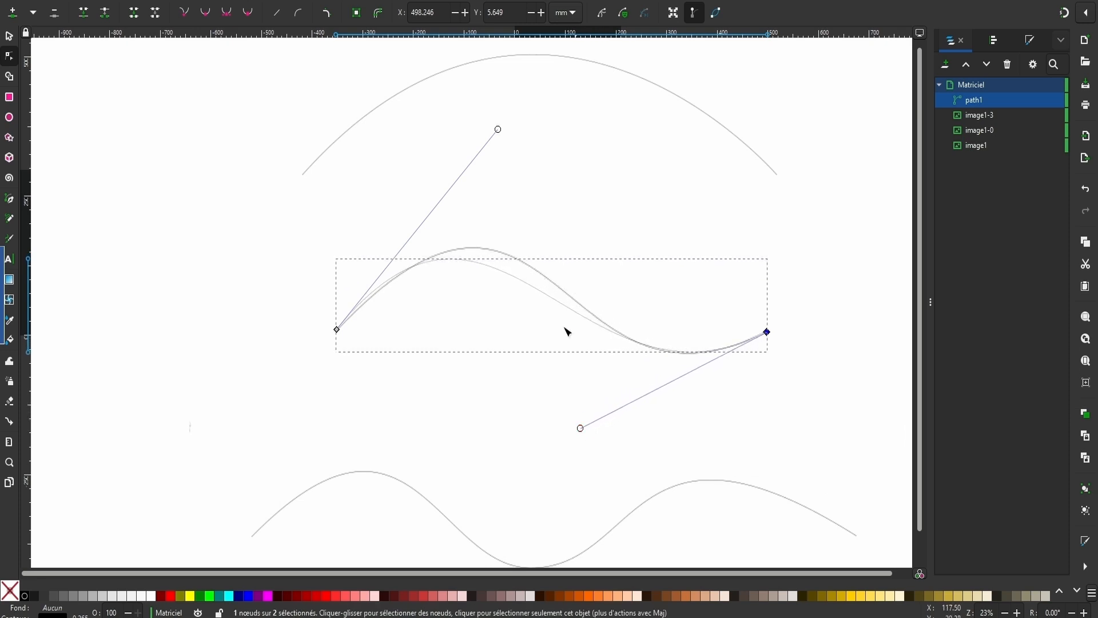
{"action": "left_click_drag", "start_coordinate": [498, 129], "coordinate": [537, 106]}
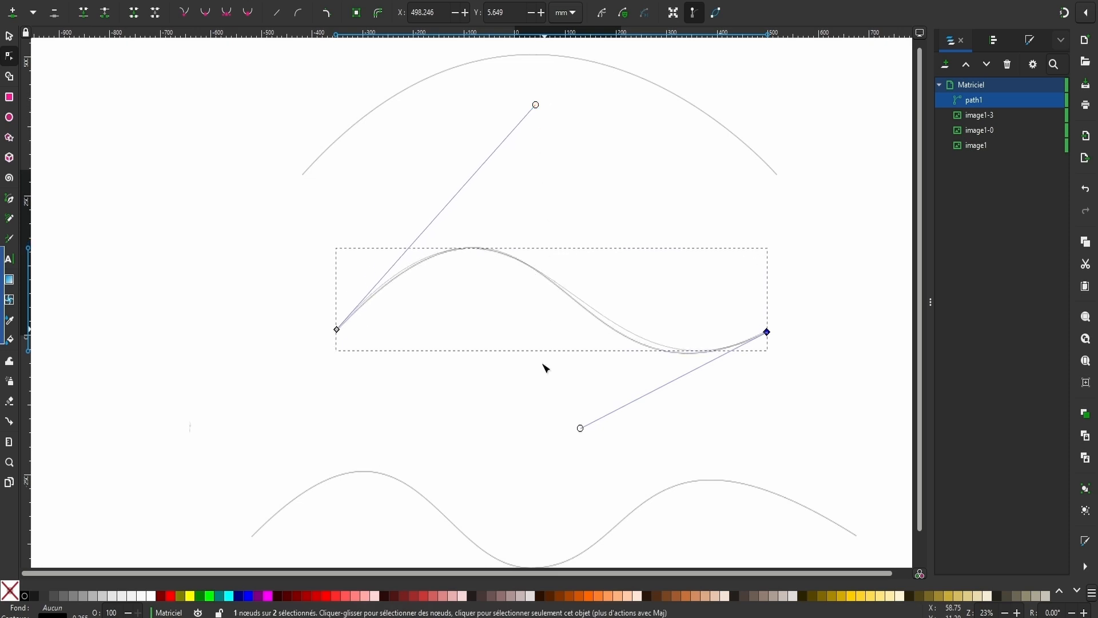
{"action": "mouse_move", "coordinate": [584, 433]}
{"action": "left_mouse_down"}
{"action": "mouse_move", "coordinate": [570, 442]}
{"action": "mouse_move", "coordinate": [581, 430]}
{"action": "left_mouse_up"}
{"action": "left_click", "coordinate": [585, 380]}
{"action": "left_click", "coordinate": [561, 439]}
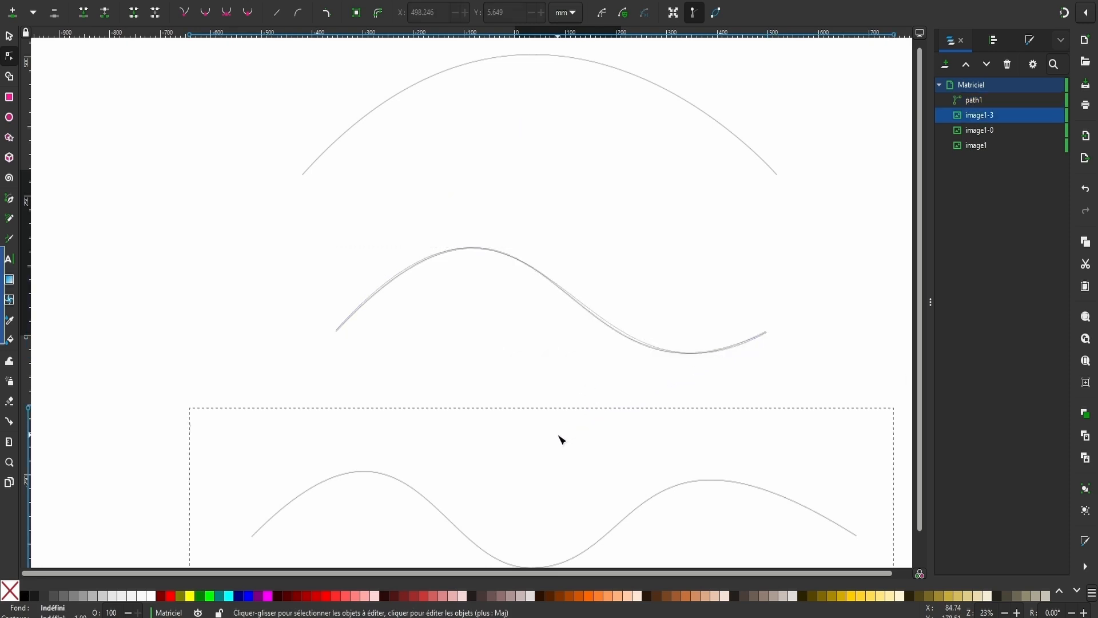
Draw a three-node straight-segment Pen path about 1191 mm wide linking the lowest bitmap wave's two ends through its central trough
{"action": "scroll", "coordinate": [338, 343], "scroll_direction": "down", "scroll_amount": 5}
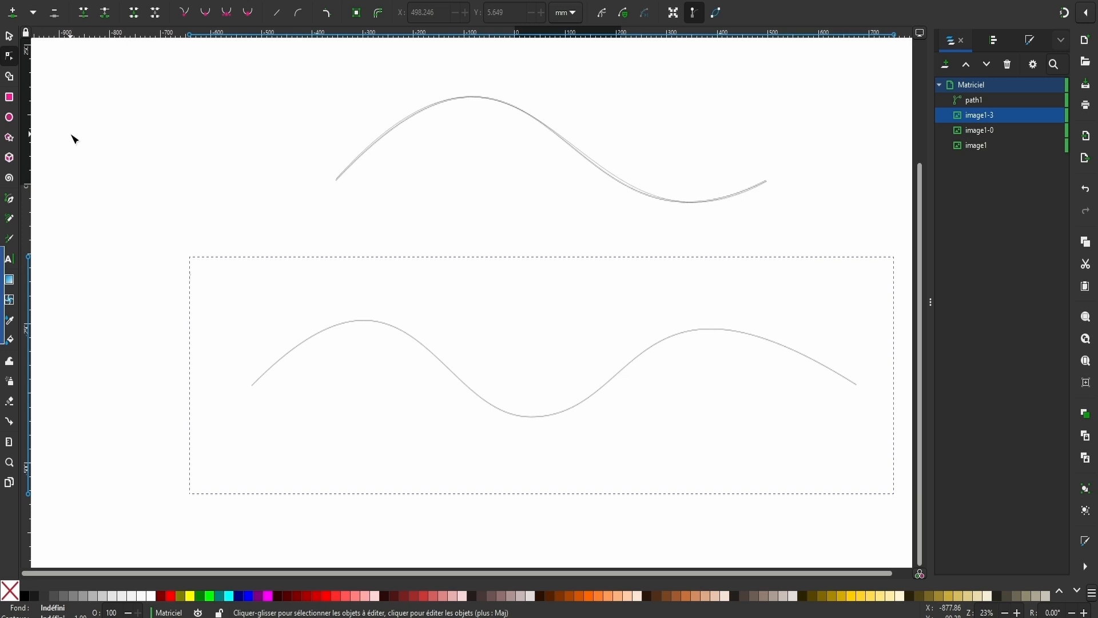
{"action": "left_click", "coordinate": [9, 198]}
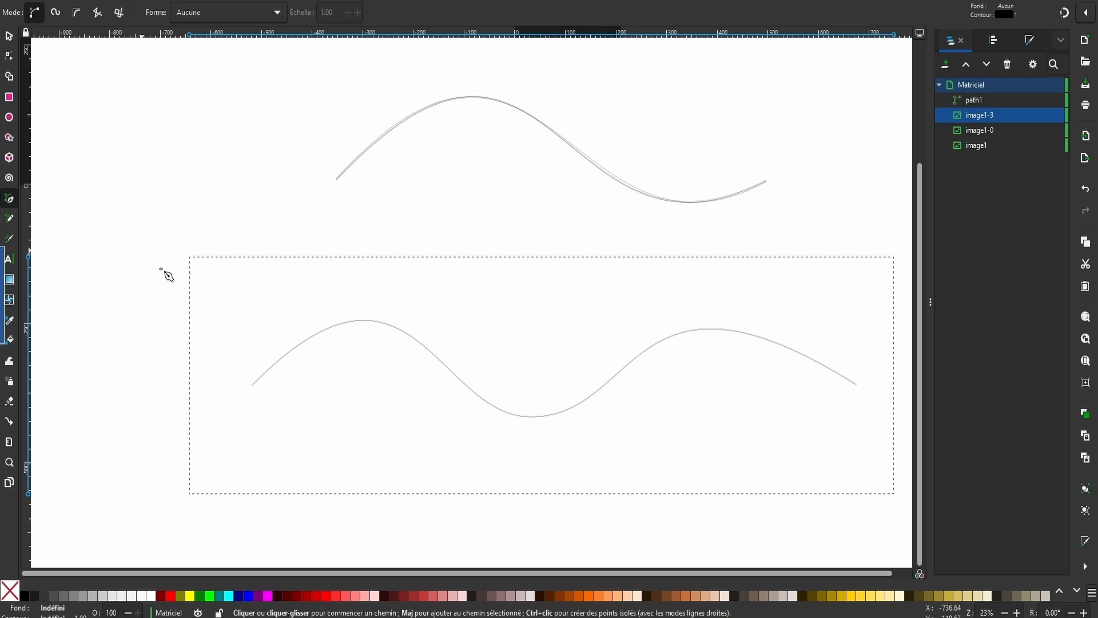
{"action": "left_click", "coordinate": [251, 386]}
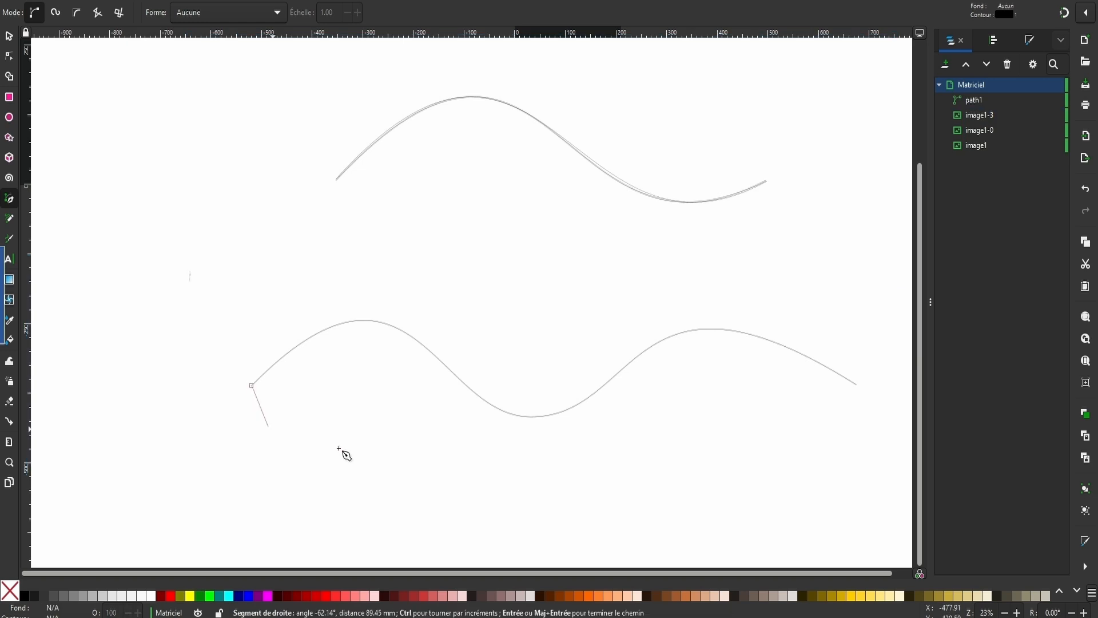
{"action": "left_click", "coordinate": [532, 418]}
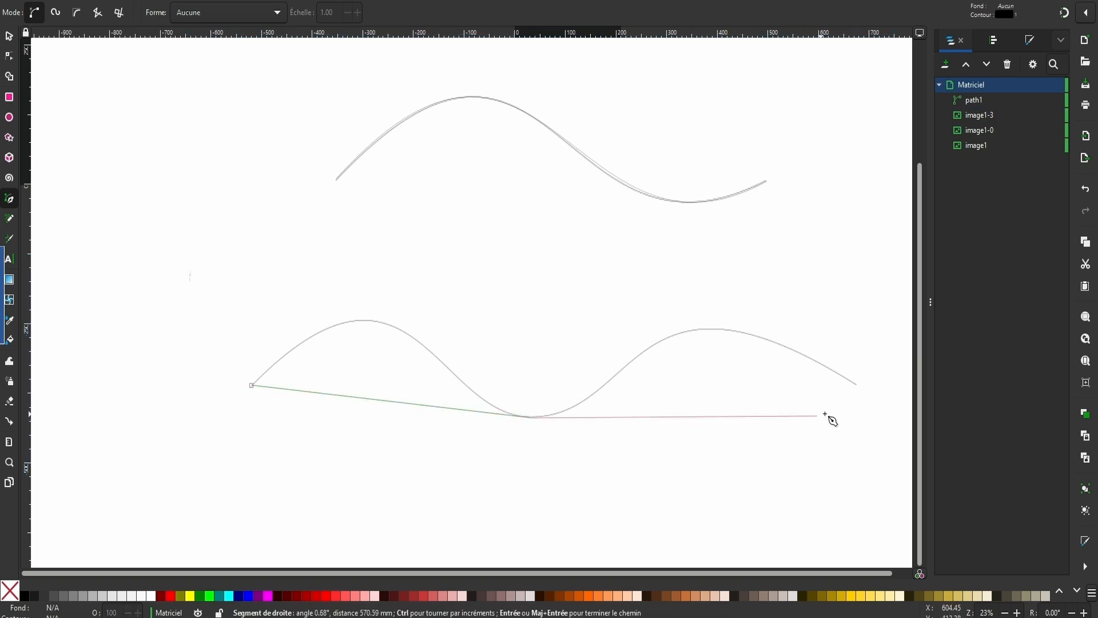
{"action": "left_click", "coordinate": [856, 386]}
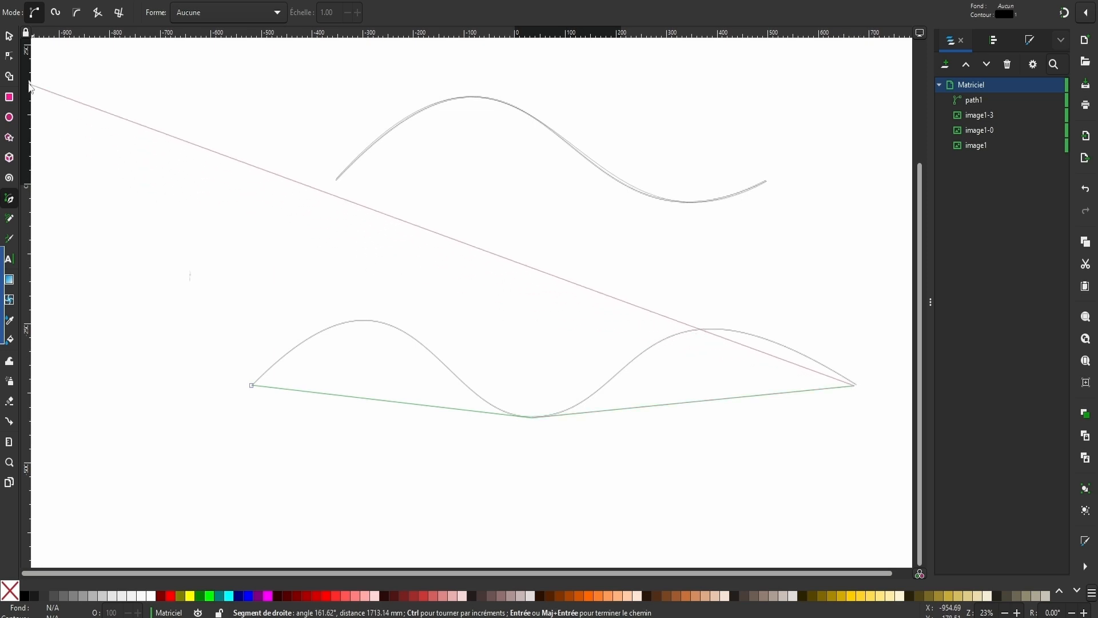
{"action": "left_click", "coordinate": [8, 38]}
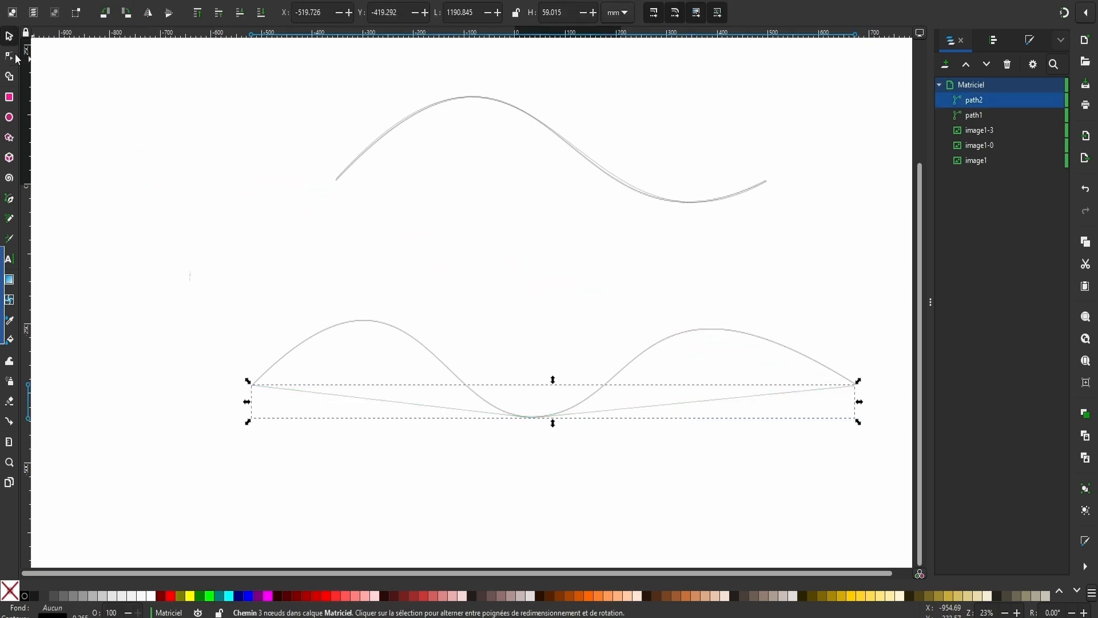
Pull Bézier handles out of the path's end and middle nodes and adjust them to follow the double-hump bitmap wave
{"action": "left_click", "coordinate": [10, 56]}
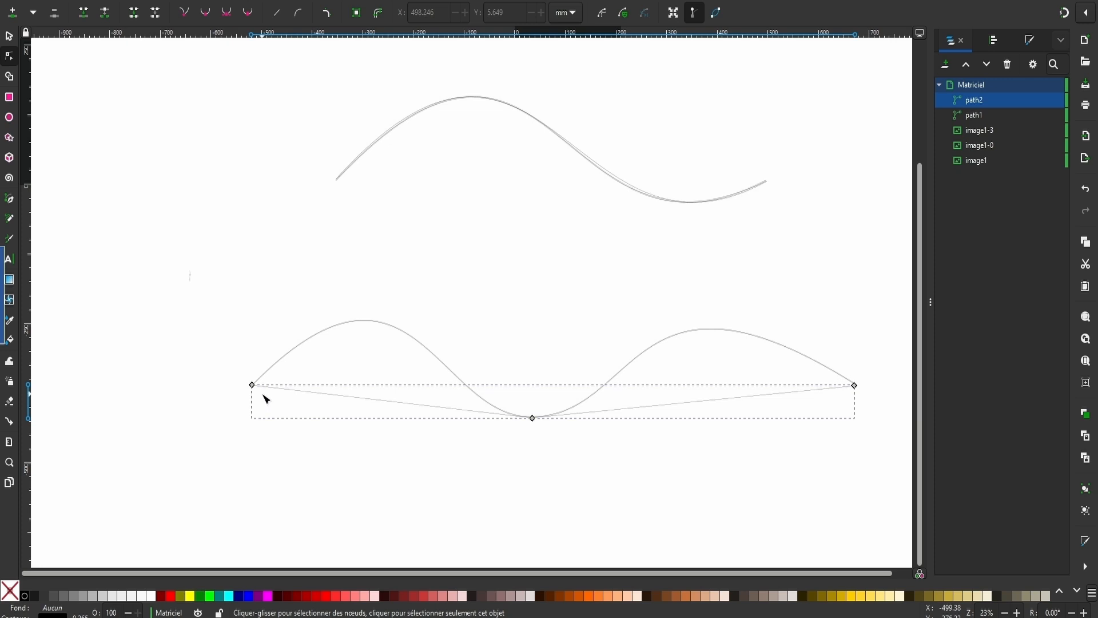
{"action": "left_click_drag", "start_coordinate": [253, 386], "coordinate": [423, 436]}
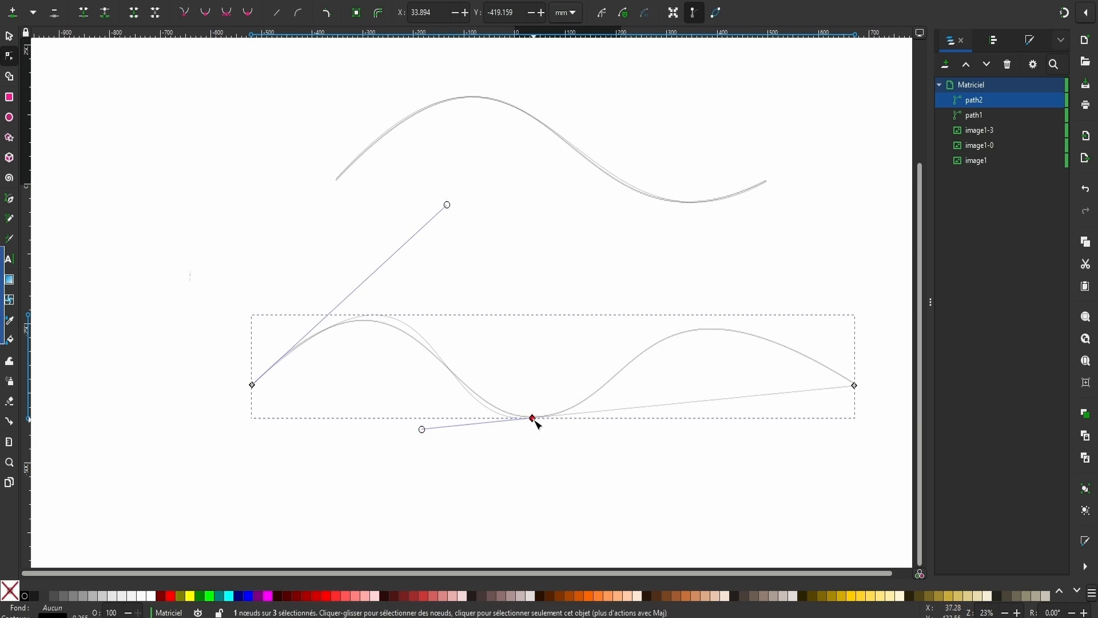
{"action": "left_click_drag", "start_coordinate": [536, 423], "coordinate": [702, 435]}
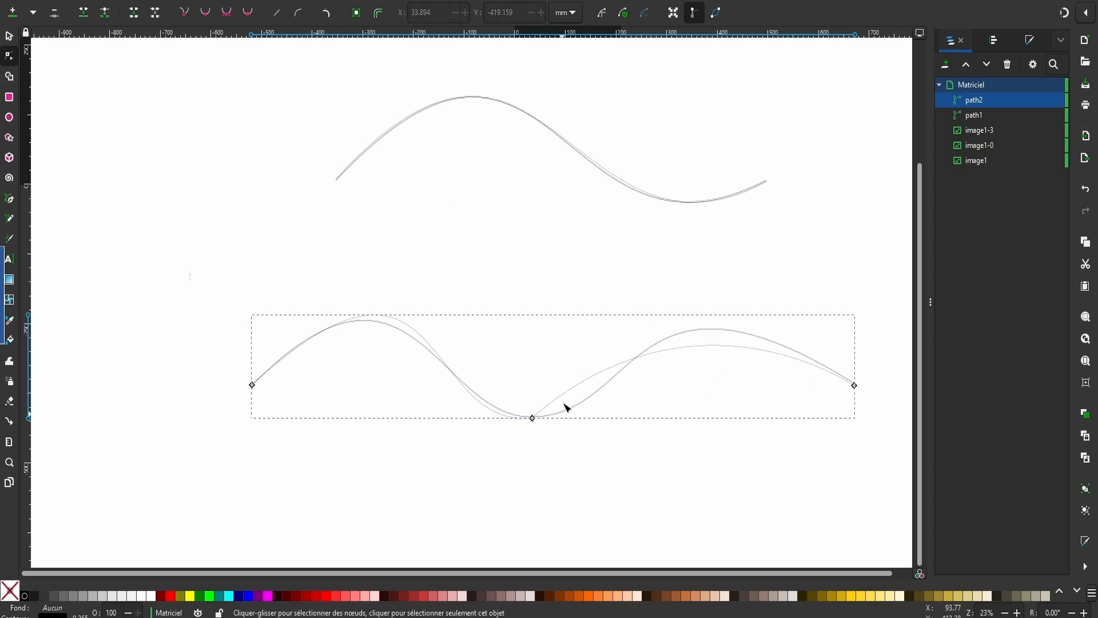
{"action": "left_click", "coordinate": [532, 419]}
{"action": "left_click_drag", "start_coordinate": [698, 278], "coordinate": [695, 381]}
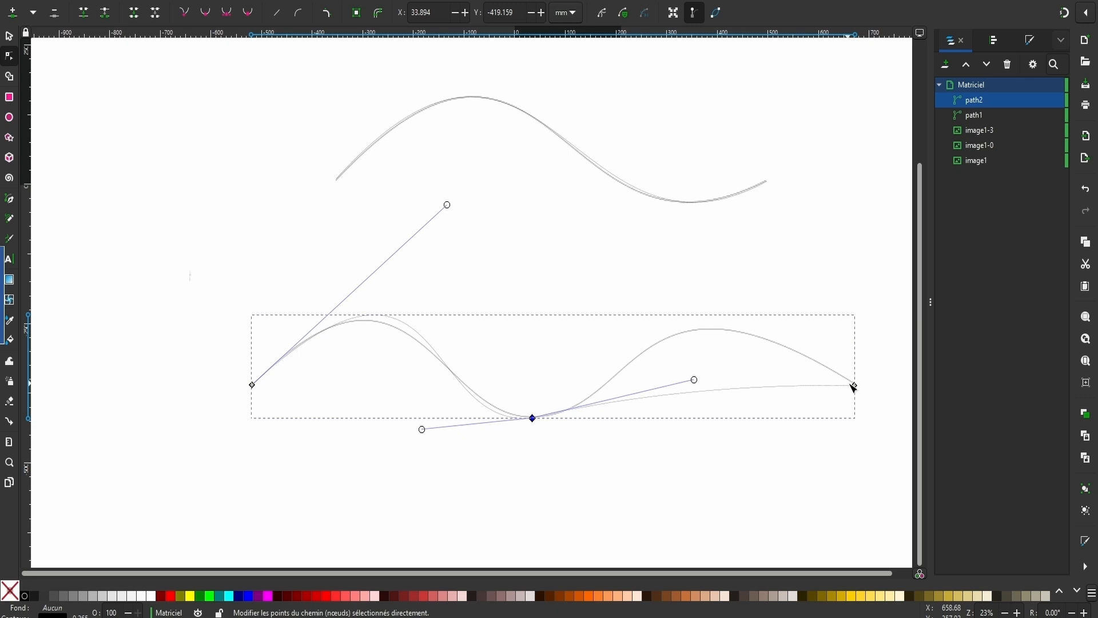
{"action": "left_click_drag", "start_coordinate": [856, 387], "coordinate": [600, 257]}
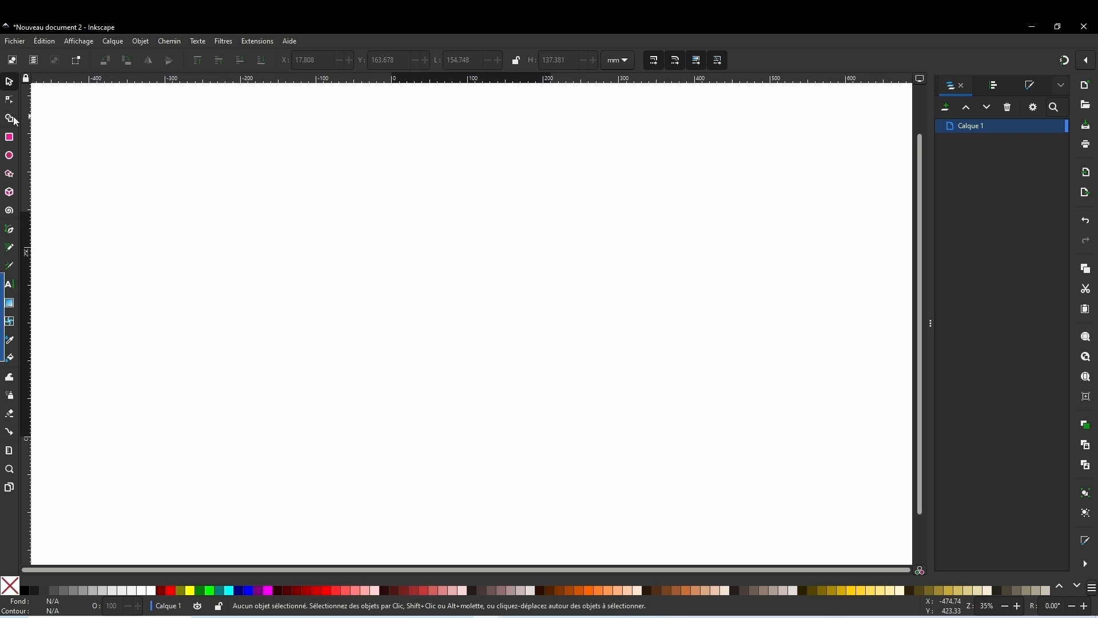
Draw an ellipse in the empty document and set both its radii to 0.25 mm
{"action": "left_click", "coordinate": [10, 156]}
{"action": "left_click_drag", "start_coordinate": [208, 245], "coordinate": [237, 213]}
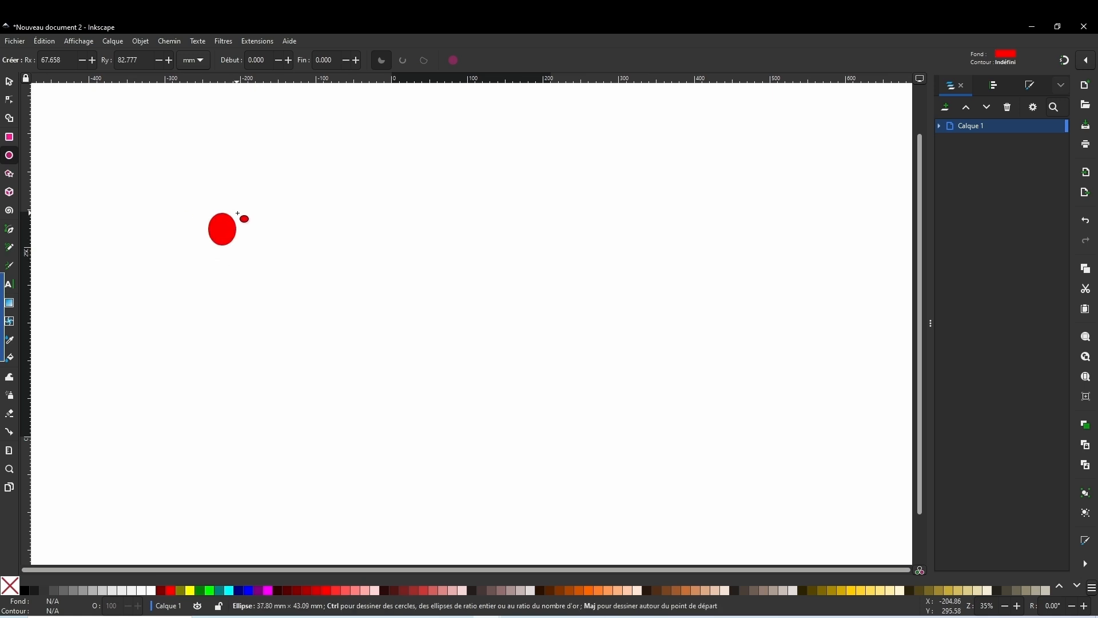
{"action": "triple_click", "coordinate": [66, 59]}
{"action": "type", "text": "0.25"}
{"action": "key", "text": "Tab"}
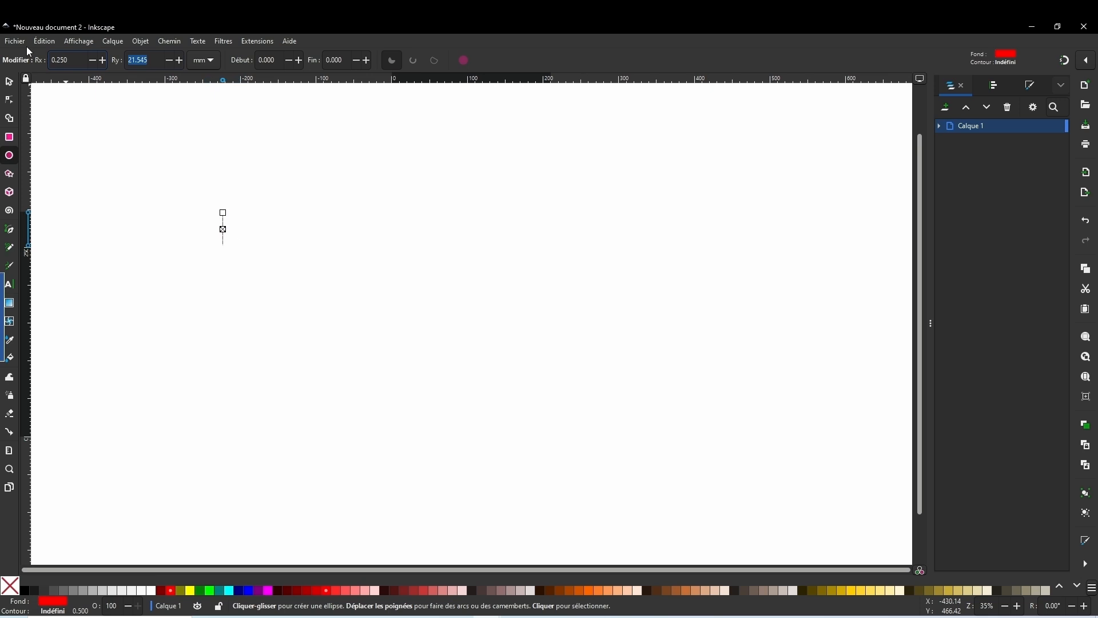
{"action": "type", "text": "0.25"}
{"action": "key", "text": "Return"}
{"action": "left_click", "coordinate": [1087, 337]}
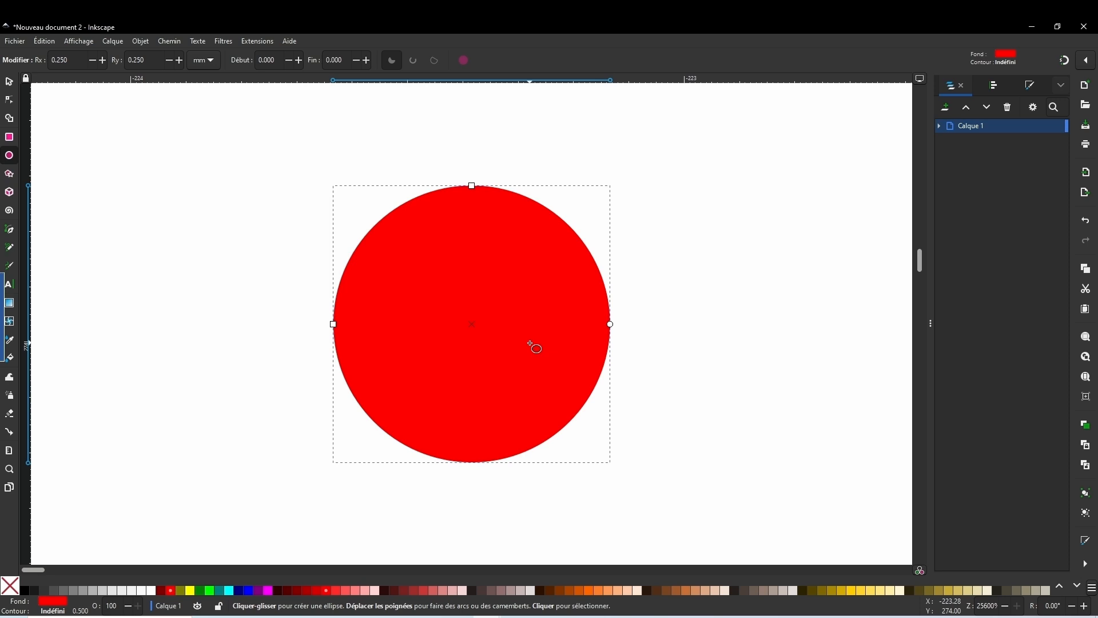
{"action": "left_click", "coordinate": [8, 82]}
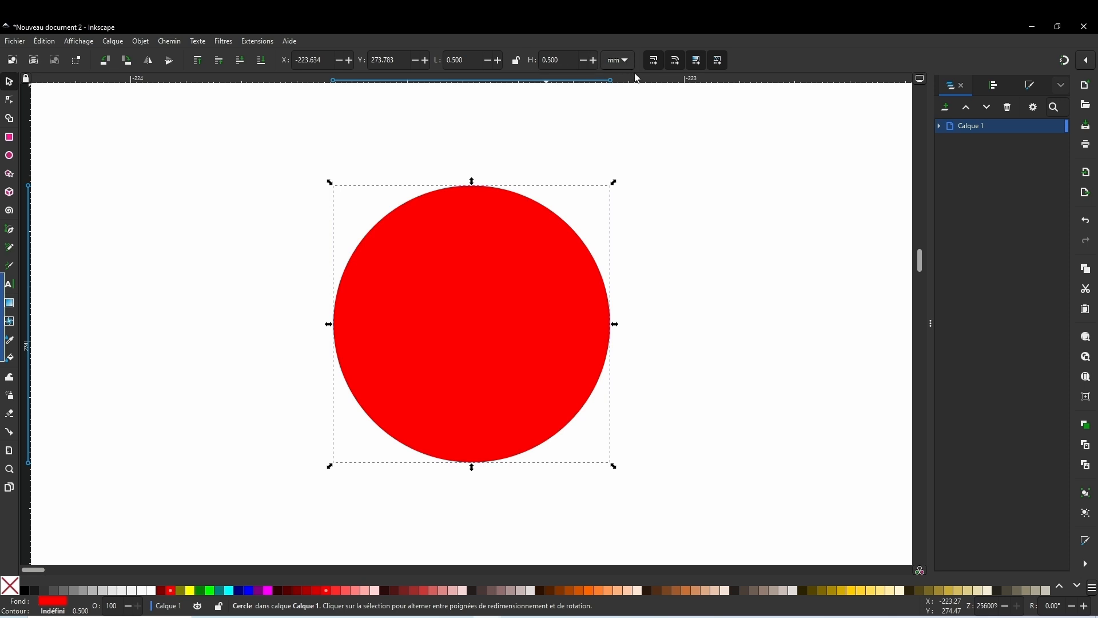
{"action": "left_click", "coordinate": [608, 526]}
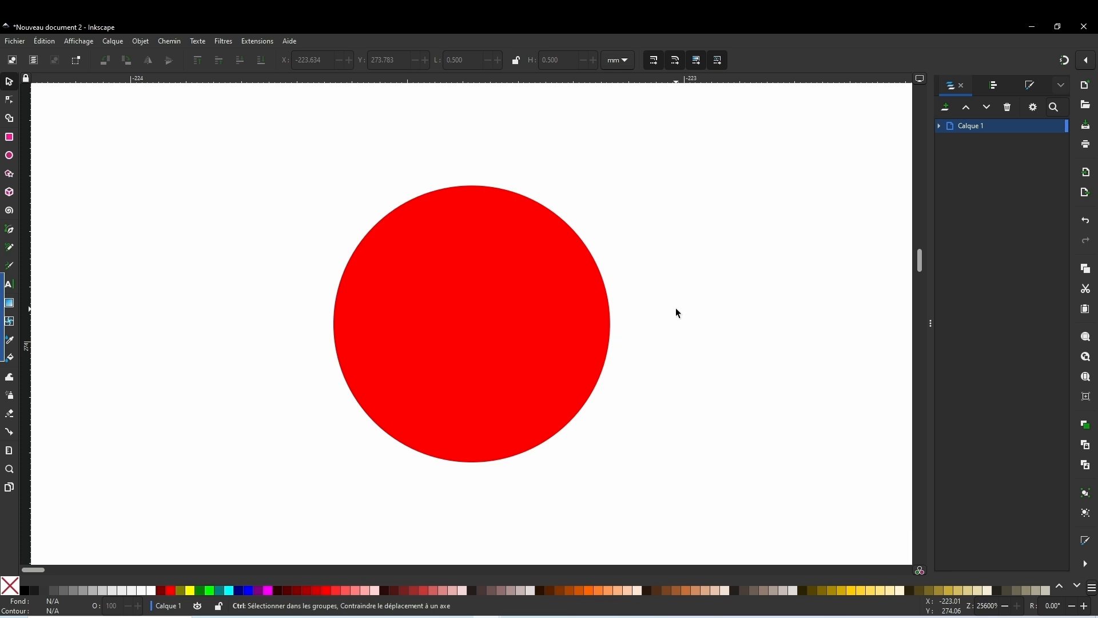
Draw an open inverted-V Pen path about 2.6 mm wide and 4.2 mm high, spaced apart from the red circle
{"action": "scroll", "coordinate": [675, 307], "scroll_direction": "down", "scroll_amount": 4}
{"action": "scroll", "coordinate": [674, 308], "scroll_direction": "down", "scroll_amount": 3}
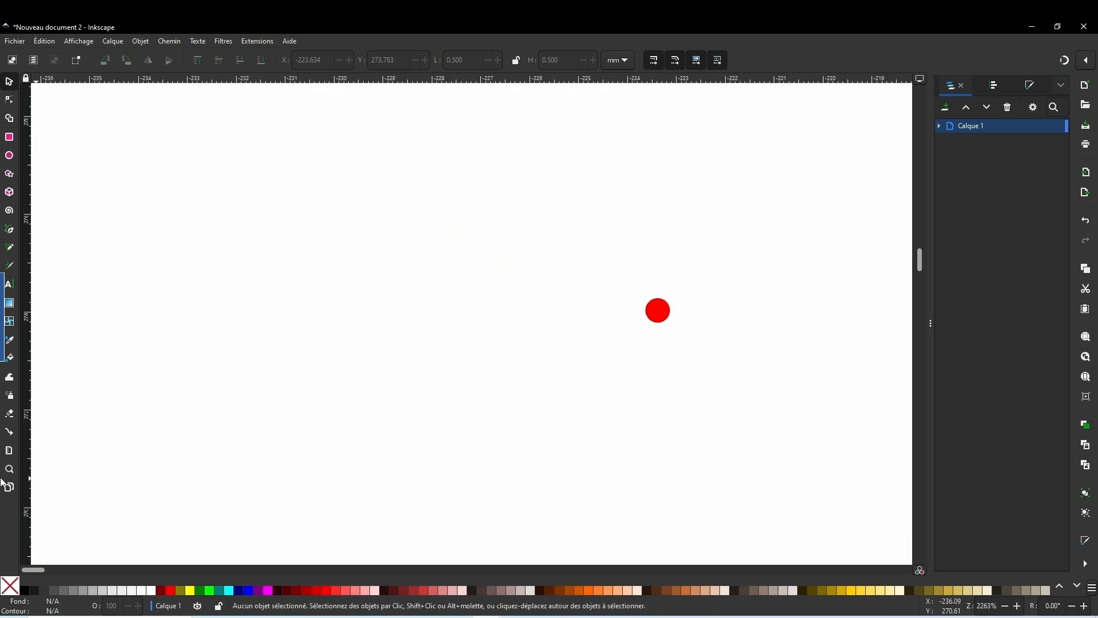
{"action": "left_click", "coordinate": [12, 231]}
{"action": "left_click", "coordinate": [303, 383]}
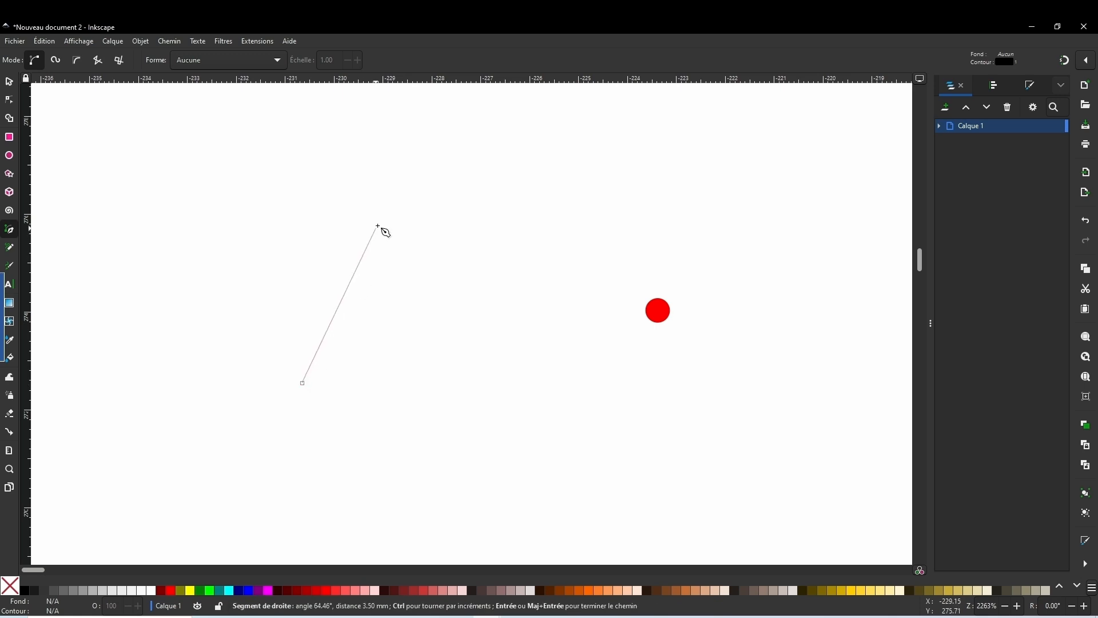
{"action": "left_click", "coordinate": [379, 218]}
{"action": "left_click", "coordinate": [419, 400]}
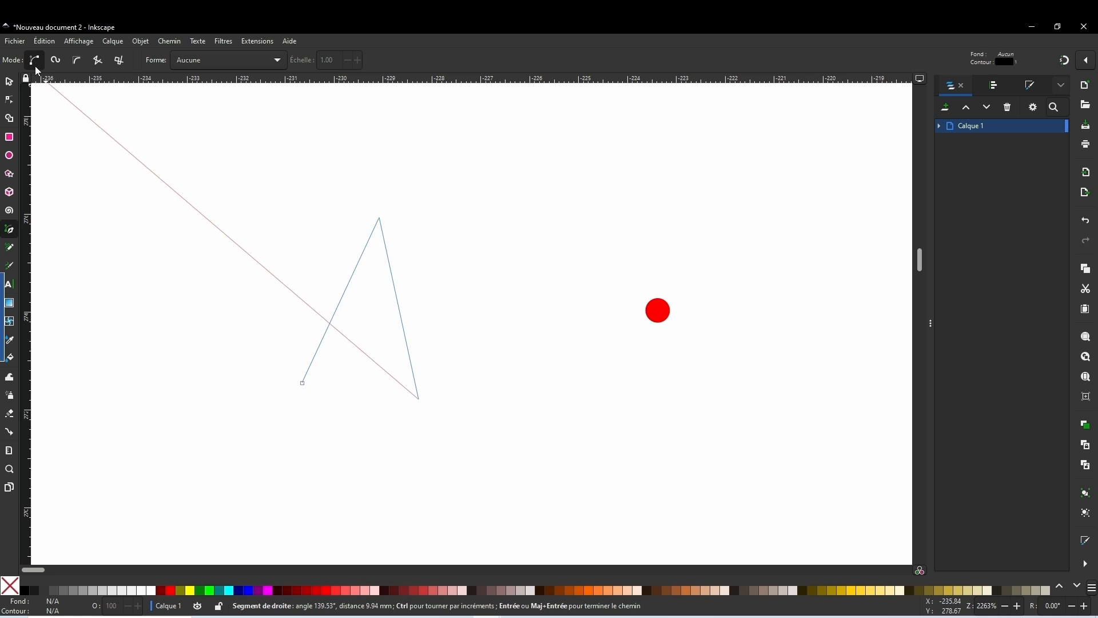
{"action": "left_click", "coordinate": [10, 82]}
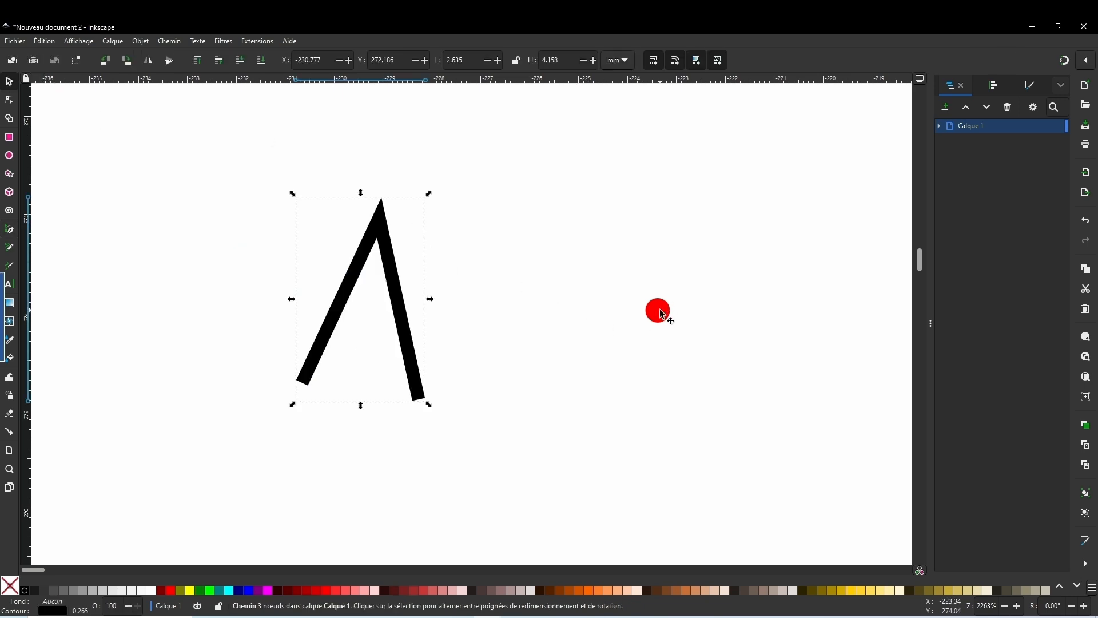
Move the red circle into the inverted V's inner angle, at about X -229.5 mm and Y 274.5 mm
{"action": "left_click_drag", "start_coordinate": [662, 314], "coordinate": [381, 278]}
{"action": "scroll", "coordinate": [325, 259], "scroll_direction": "up", "scroll_amount": 3}
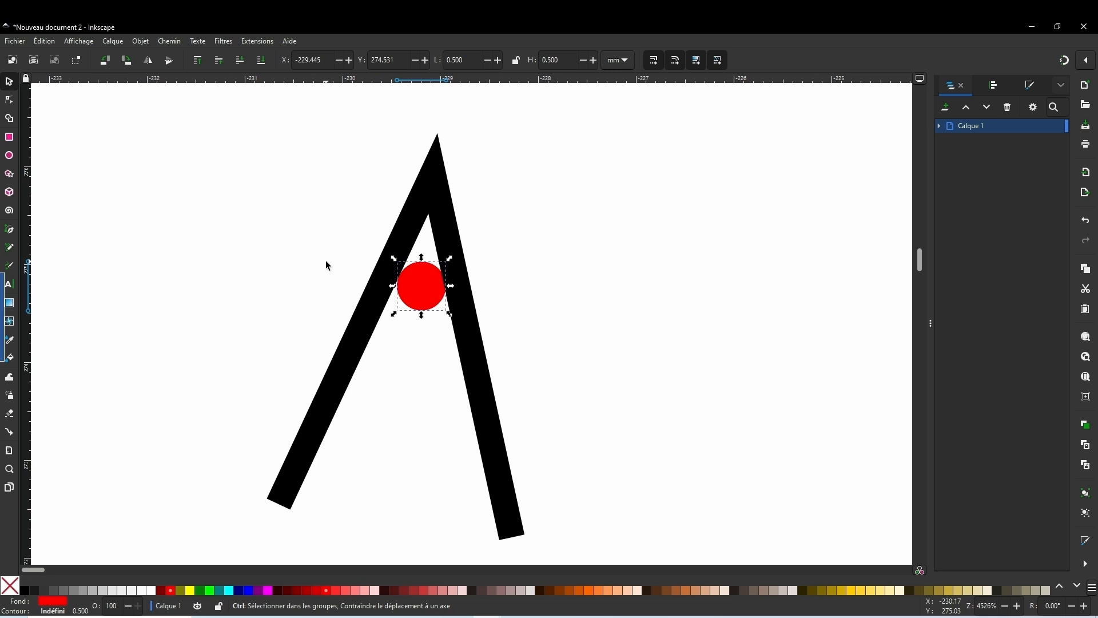
{"action": "left_click_drag", "start_coordinate": [468, 291], "coordinate": [467, 301]}
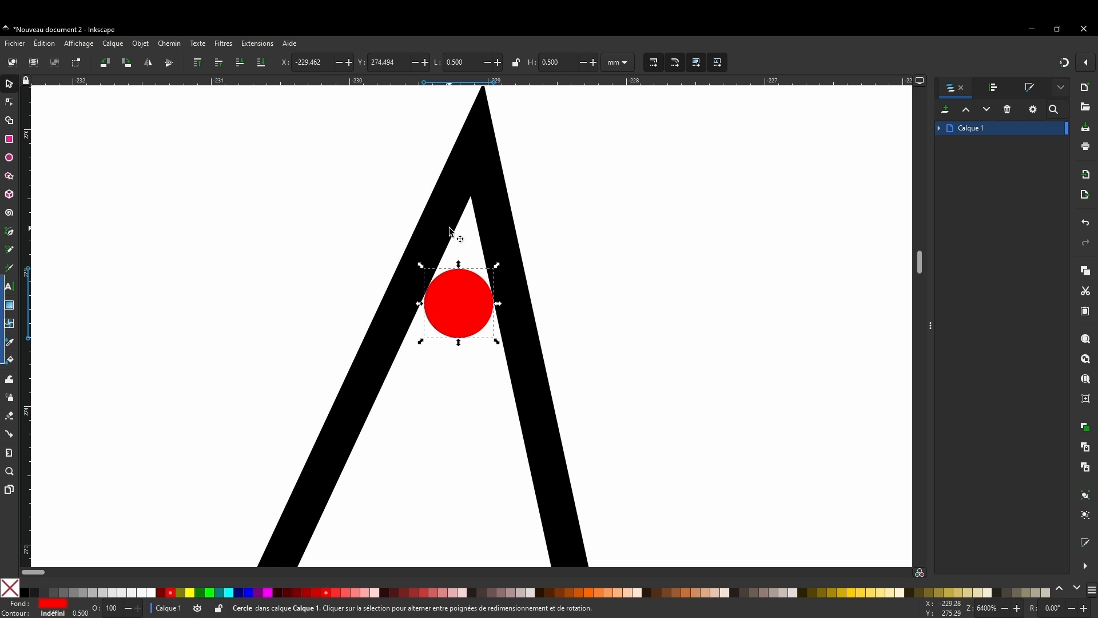
Examine the contents of layer Calque 1 by selecting its path and its circle in turn
{"action": "left_click", "coordinate": [941, 128]}
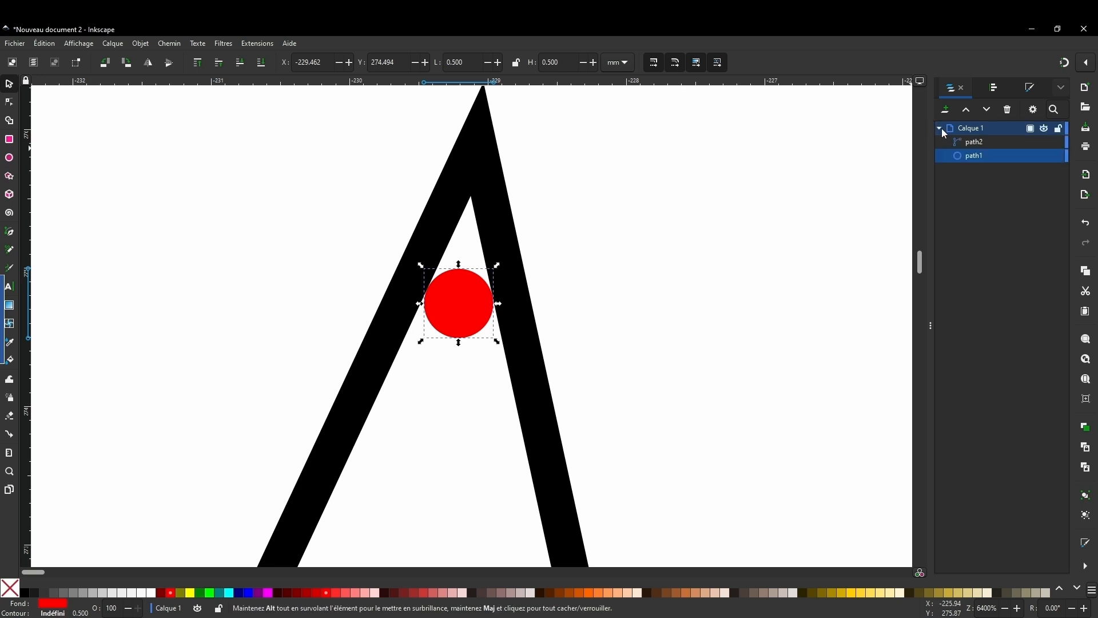
{"action": "left_click", "coordinate": [981, 142]}
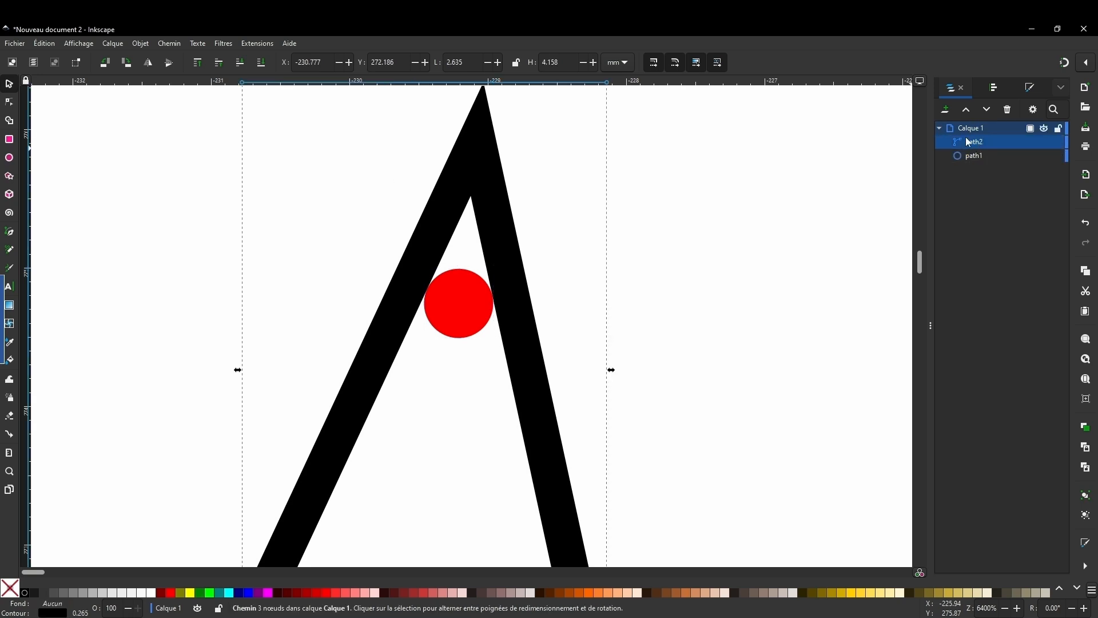
{"action": "left_click", "coordinate": [972, 156]}
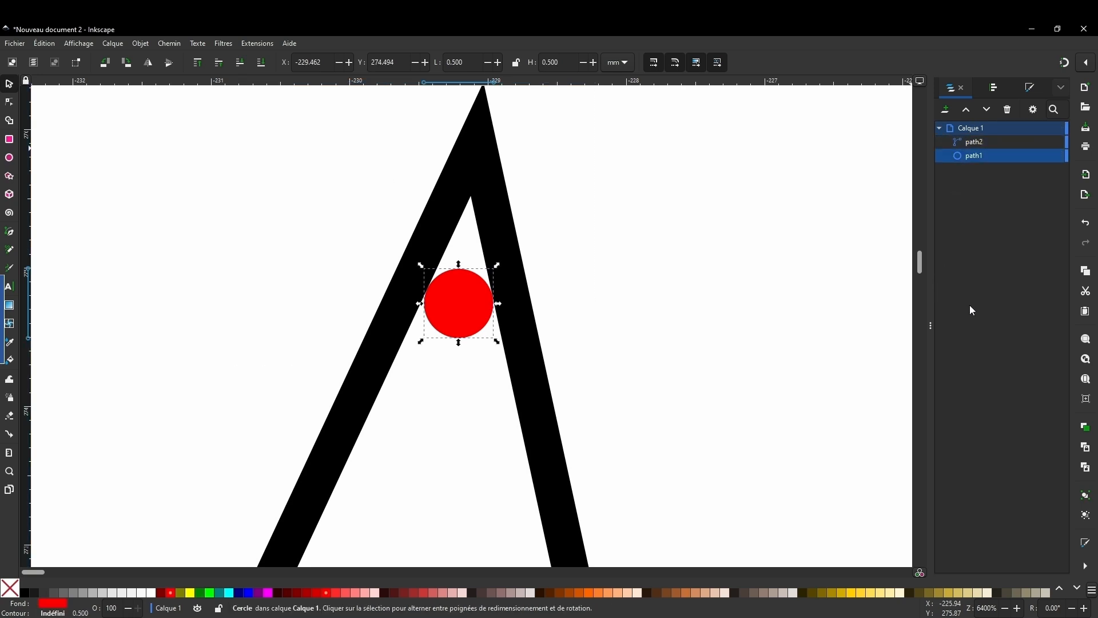
{"action": "left_click", "coordinate": [939, 128]}
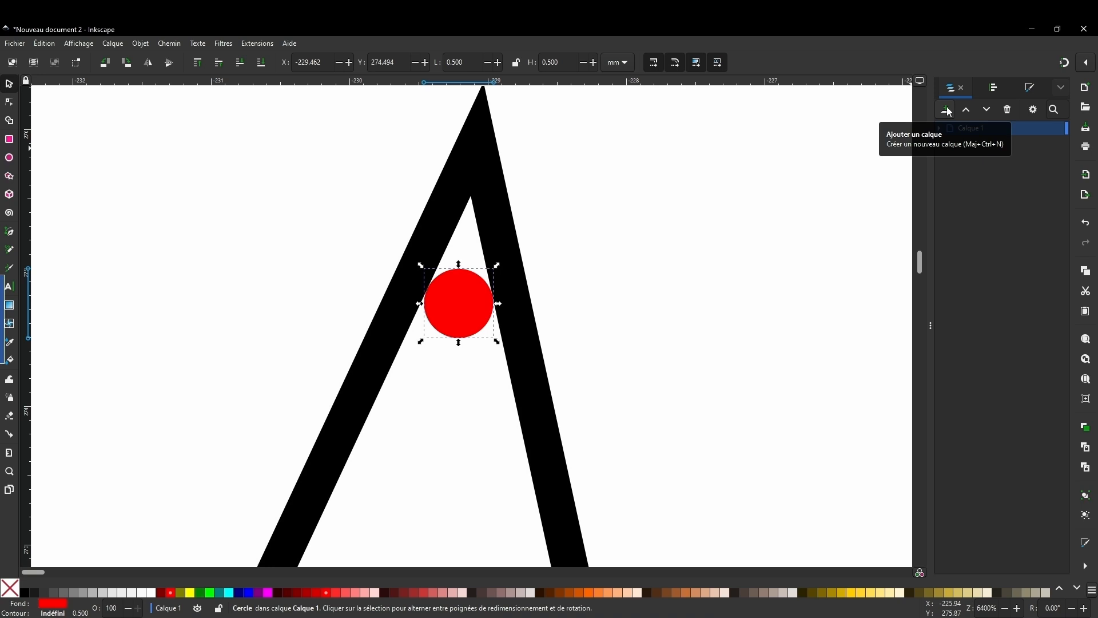
Add a layer named Fraise above the active layer
{"action": "left_click", "coordinate": [947, 111]}
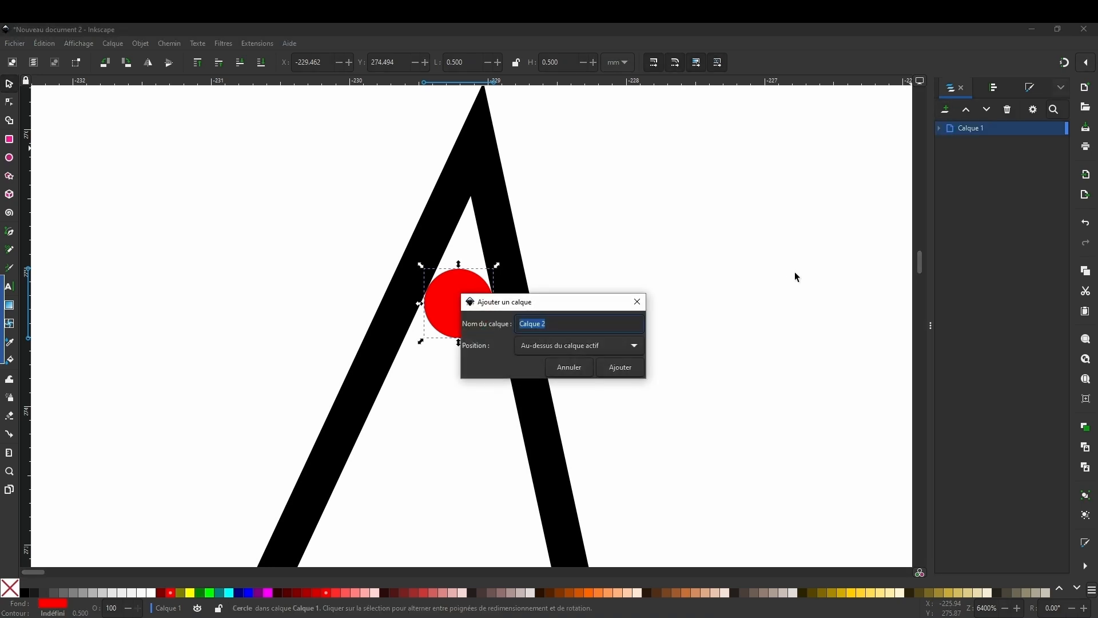
{"action": "type", "text": "Fraise"}
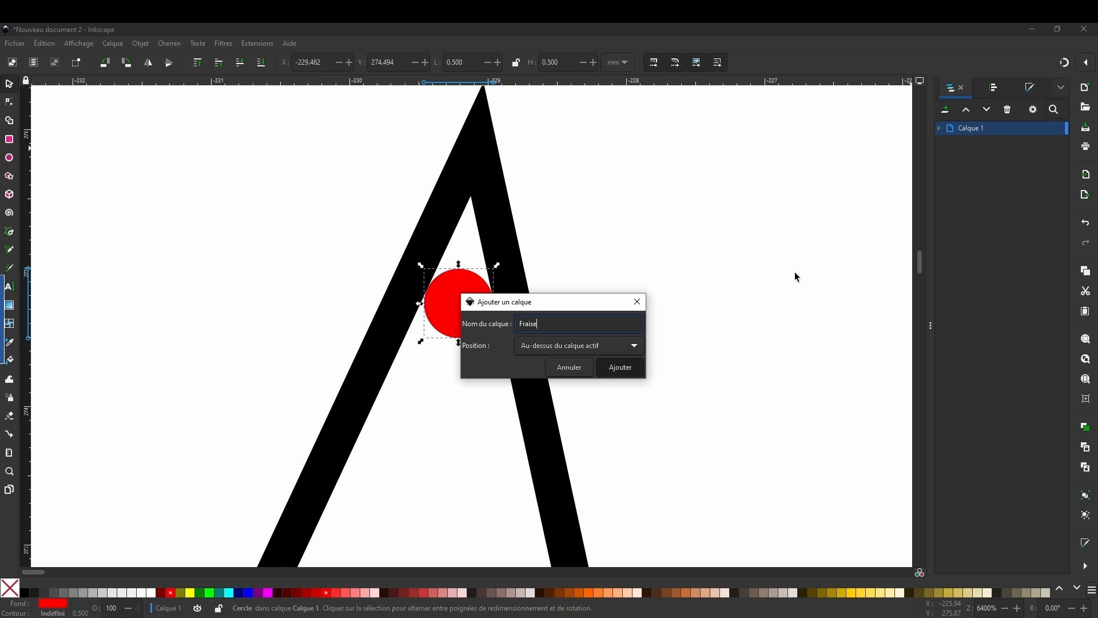
{"action": "key", "text": "Return"}
Move the red circle from layer Calque 1 into the Fraise layer
{"action": "left_click", "coordinate": [939, 143]}
{"action": "left_click", "coordinate": [973, 156]}
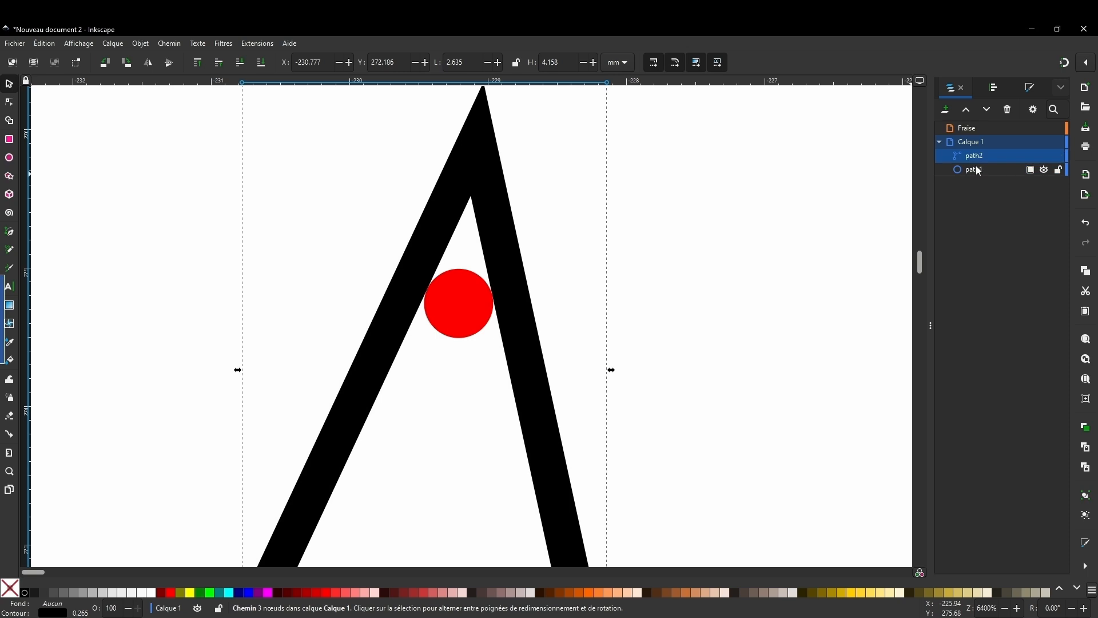
{"action": "left_click", "coordinate": [979, 171]}
{"action": "left_click_drag", "start_coordinate": [978, 171], "coordinate": [986, 133]}
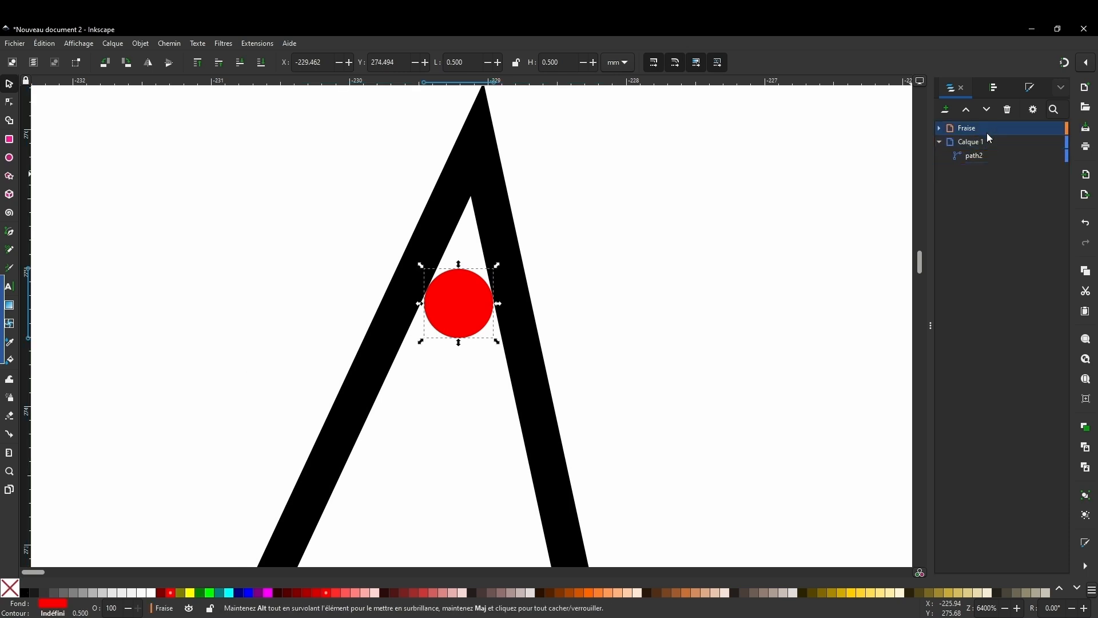
{"action": "left_click", "coordinate": [940, 142]}
Toggle the visibility of the Fraise layer and of Calque 1 off and back on
{"action": "left_click", "coordinate": [1047, 130]}
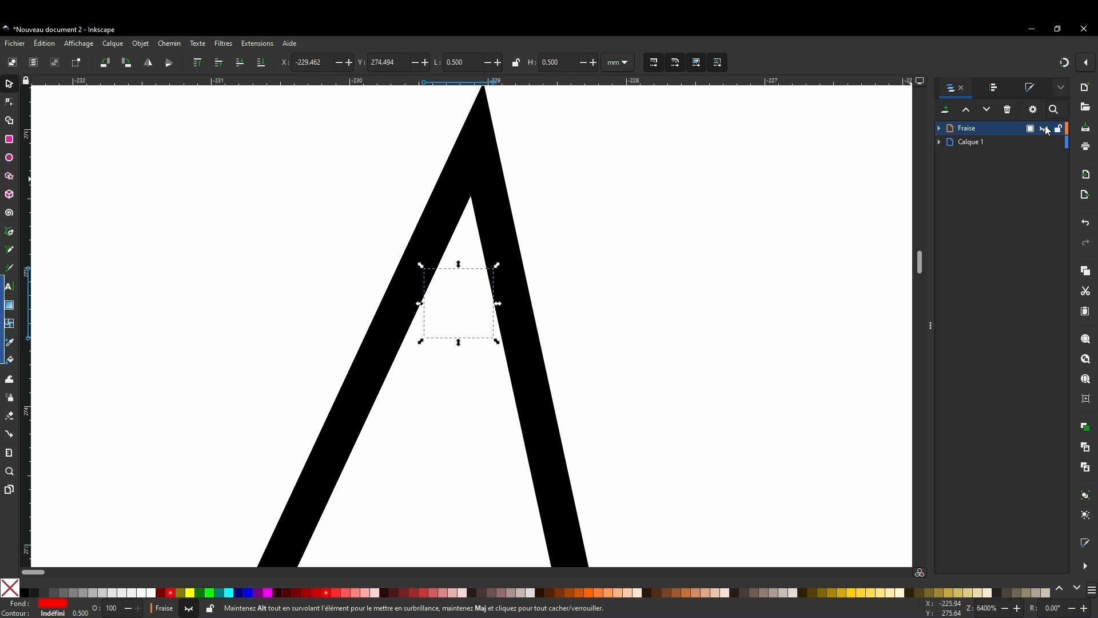
{"action": "left_click", "coordinate": [1047, 130]}
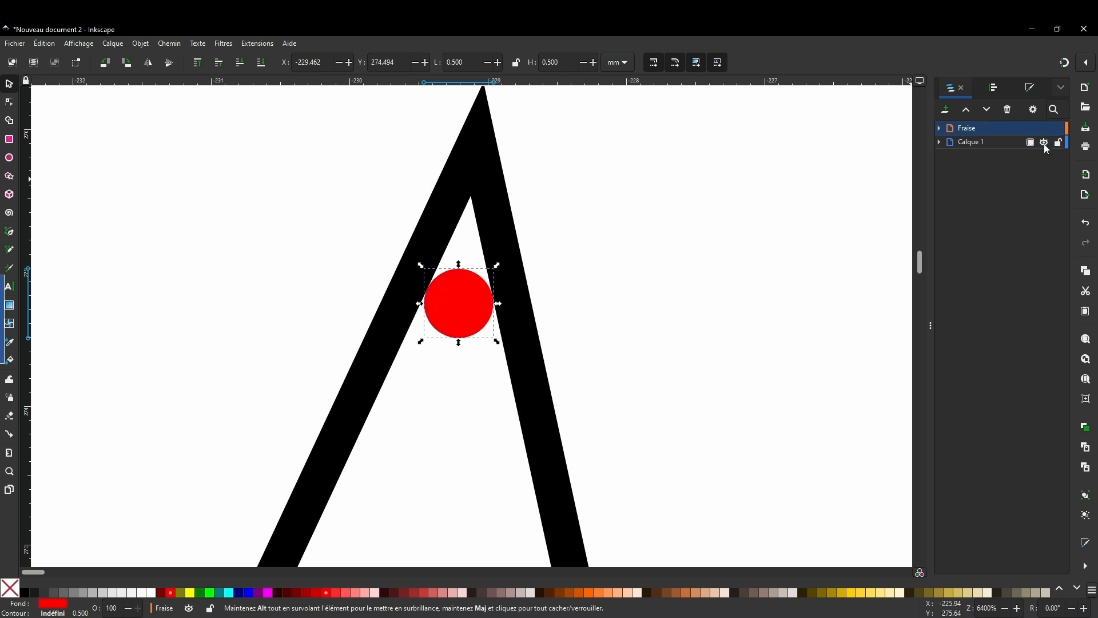
{"action": "left_click", "coordinate": [1045, 143]}
{"action": "left_click", "coordinate": [1044, 143]}
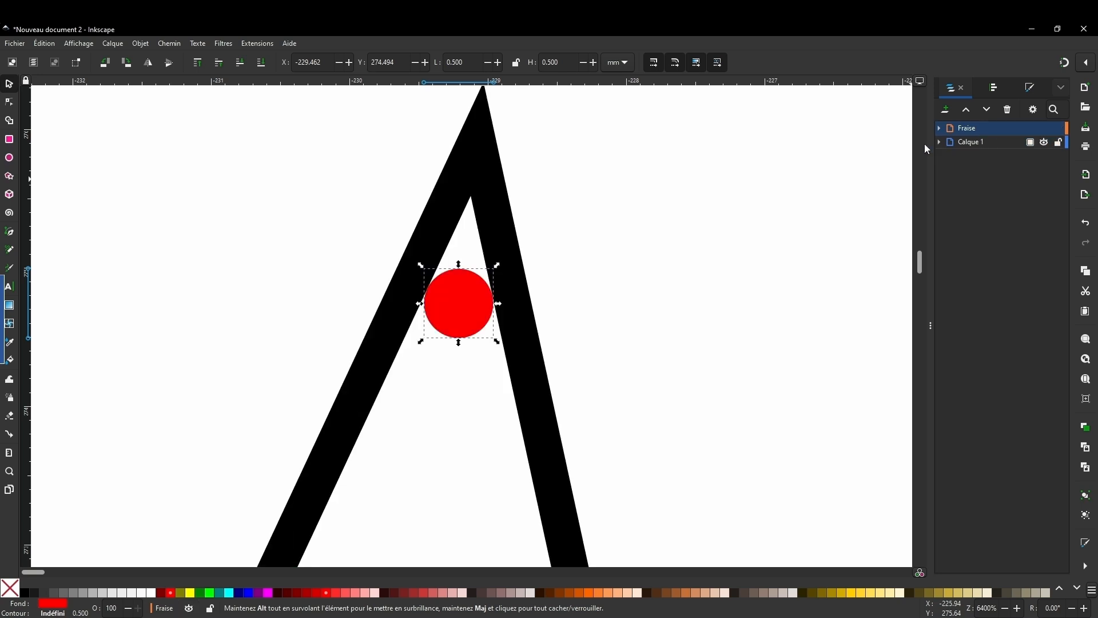
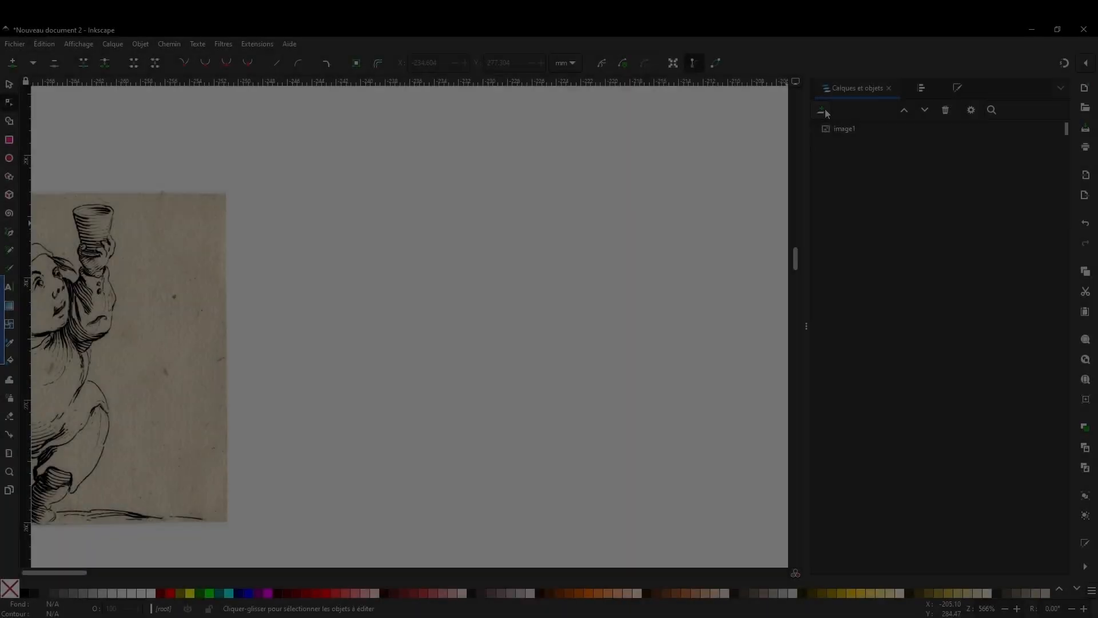
Add a layer named Image and move the engraving image1 into it
{"action": "left_click", "coordinate": [821, 109]}
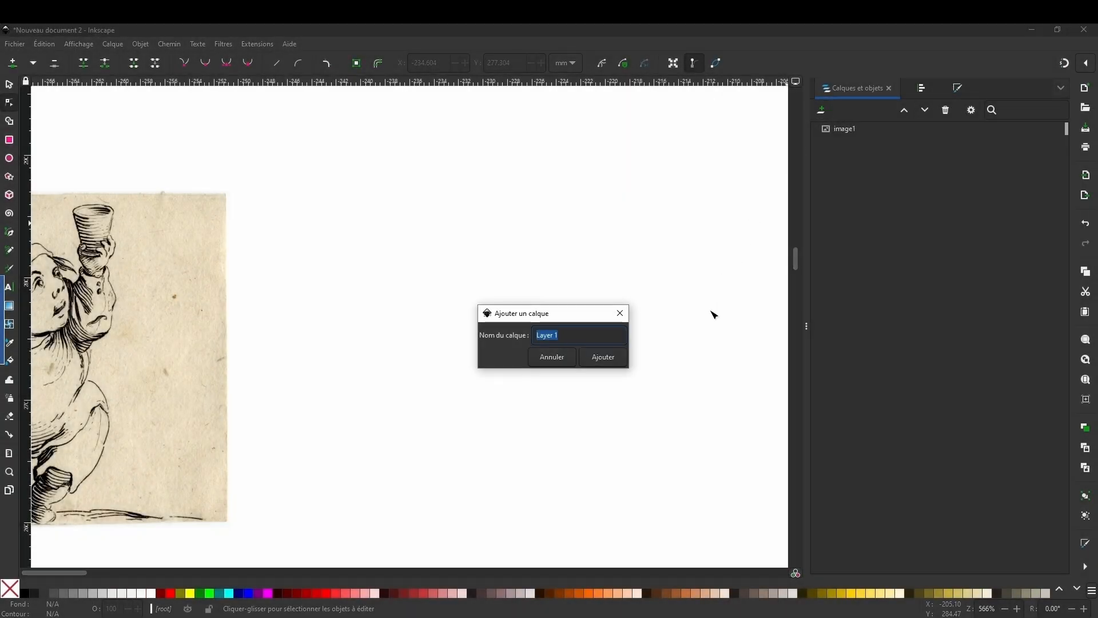
{"action": "key", "text": "BackSpace"}
{"action": "key", "text": "Return"}
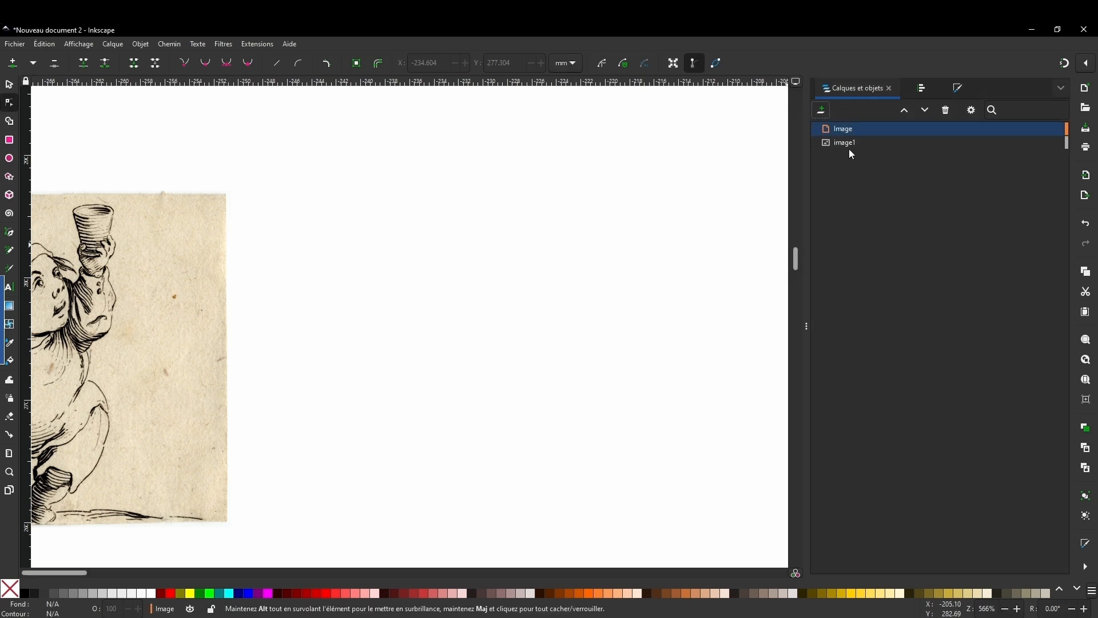
{"action": "left_click_drag", "start_coordinate": [852, 140], "coordinate": [864, 128]}
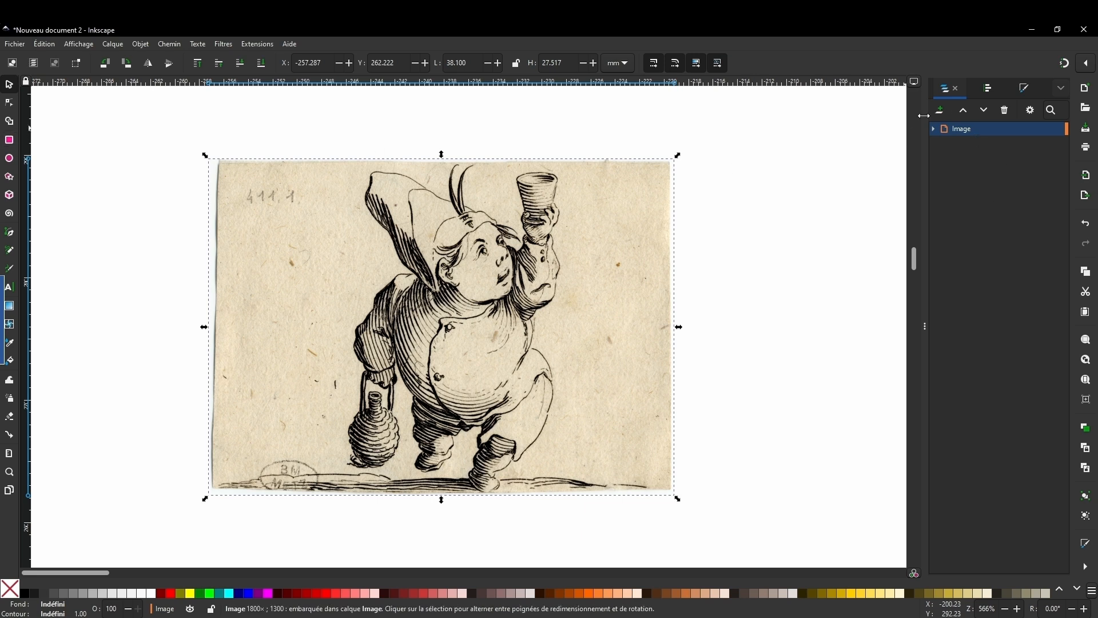
Add a layer named Cadre above the Image layer
{"action": "left_click", "coordinate": [940, 109]}
{"action": "type", "text": "Cadre"}
{"action": "key", "text": "Return"}
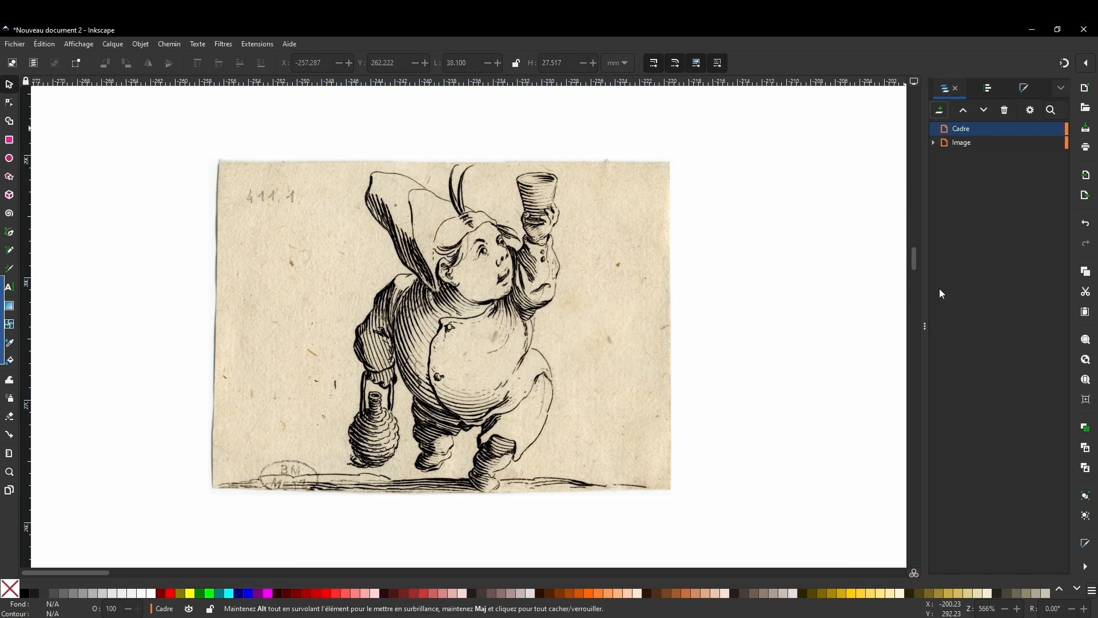
Draw a rectangle on the Cadre layer and set its width to 40 mm
{"action": "left_click", "coordinate": [9, 140]}
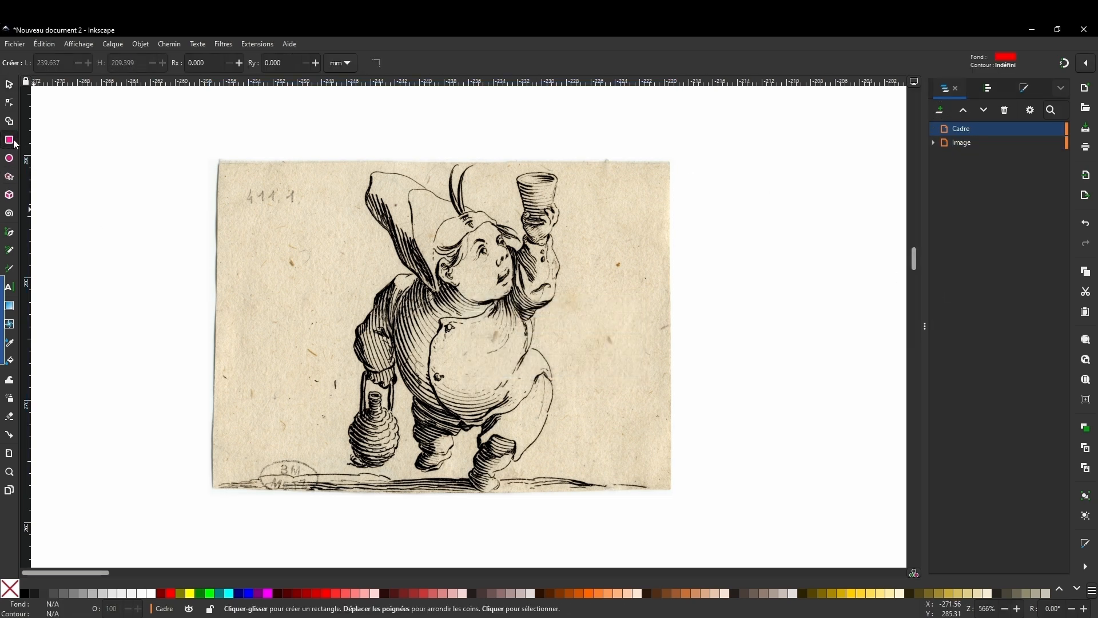
{"action": "left_click_drag", "start_coordinate": [111, 172], "coordinate": [297, 461]}
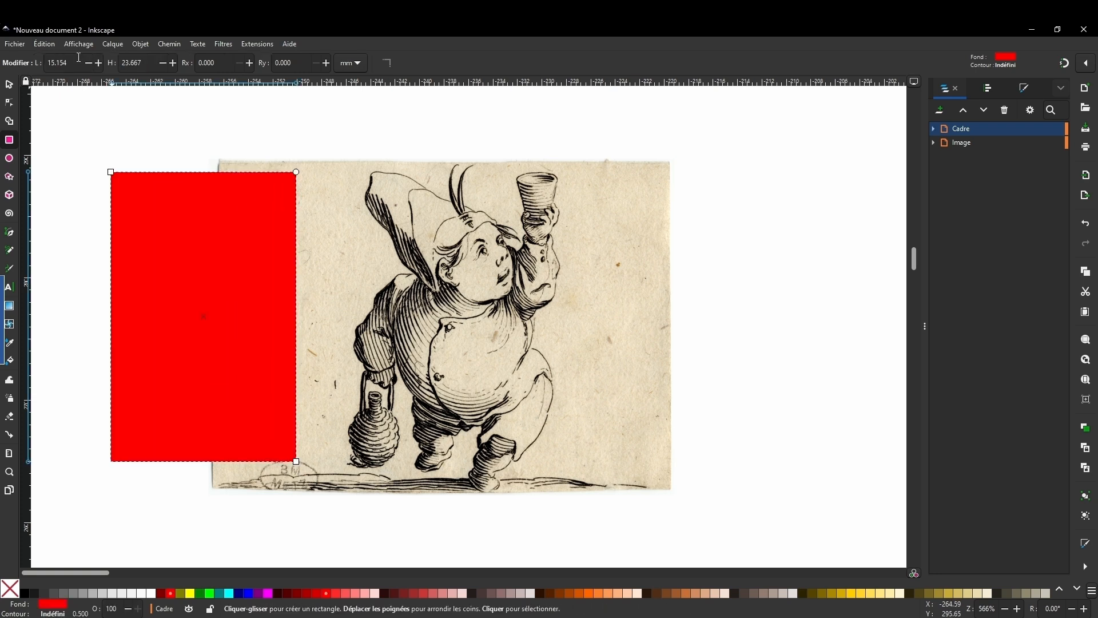
{"action": "left_click", "coordinate": [80, 63]}
{"action": "type", "text": "40"}
{"action": "key", "text": "Tab"}
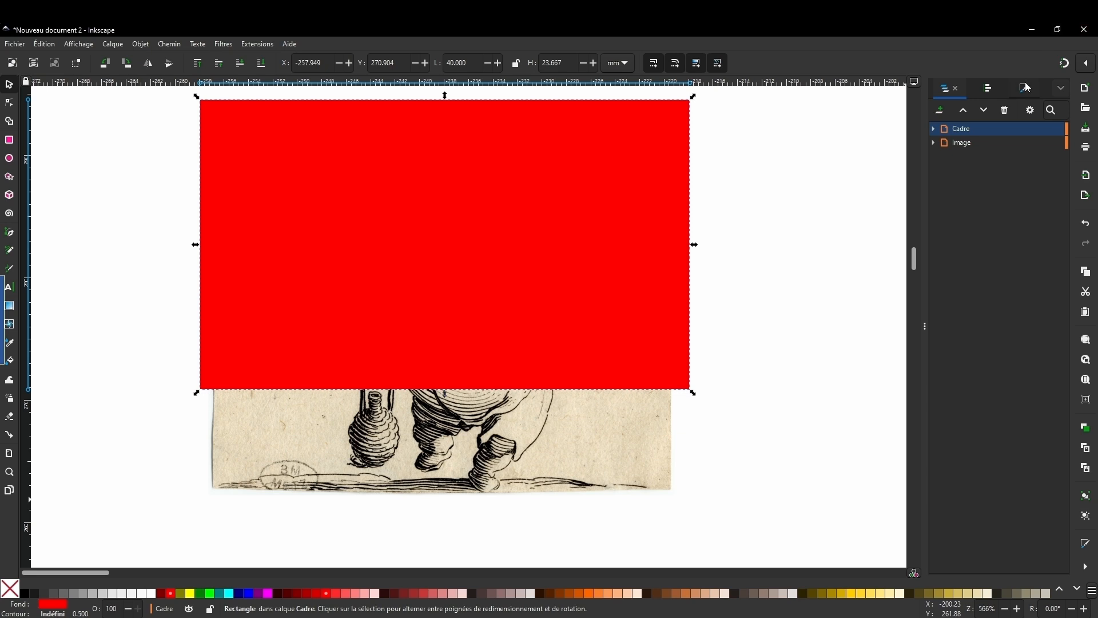
Remove the rectangle's fill and give it a solid black stroke
{"action": "left_click", "coordinate": [1026, 88]}
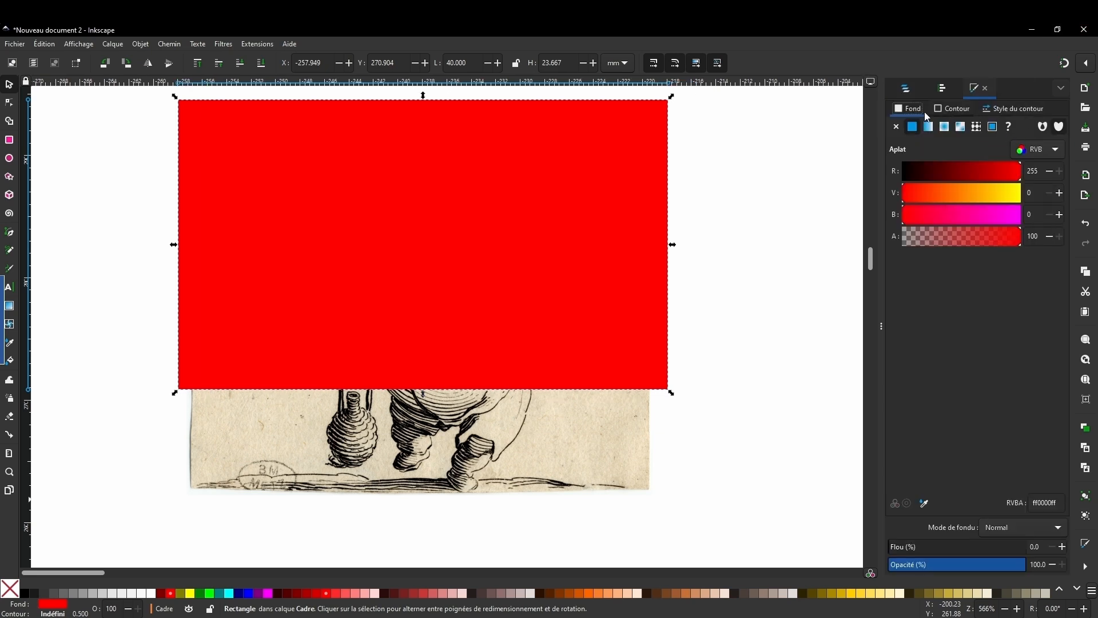
{"action": "left_click", "coordinate": [896, 127]}
{"action": "left_click", "coordinate": [941, 111]}
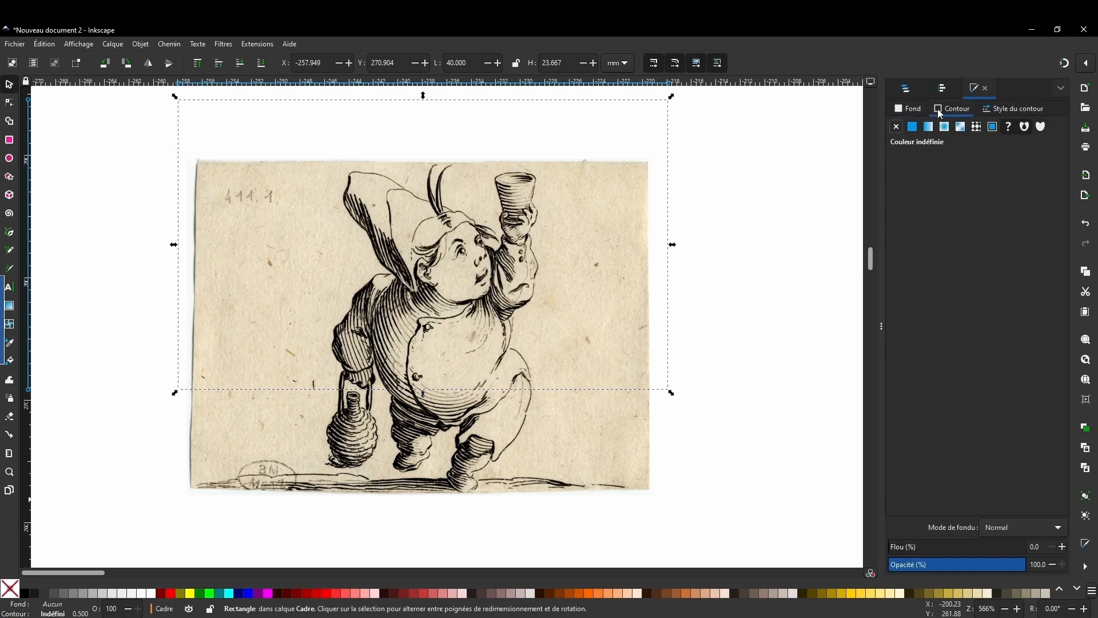
{"action": "left_click", "coordinate": [912, 126]}
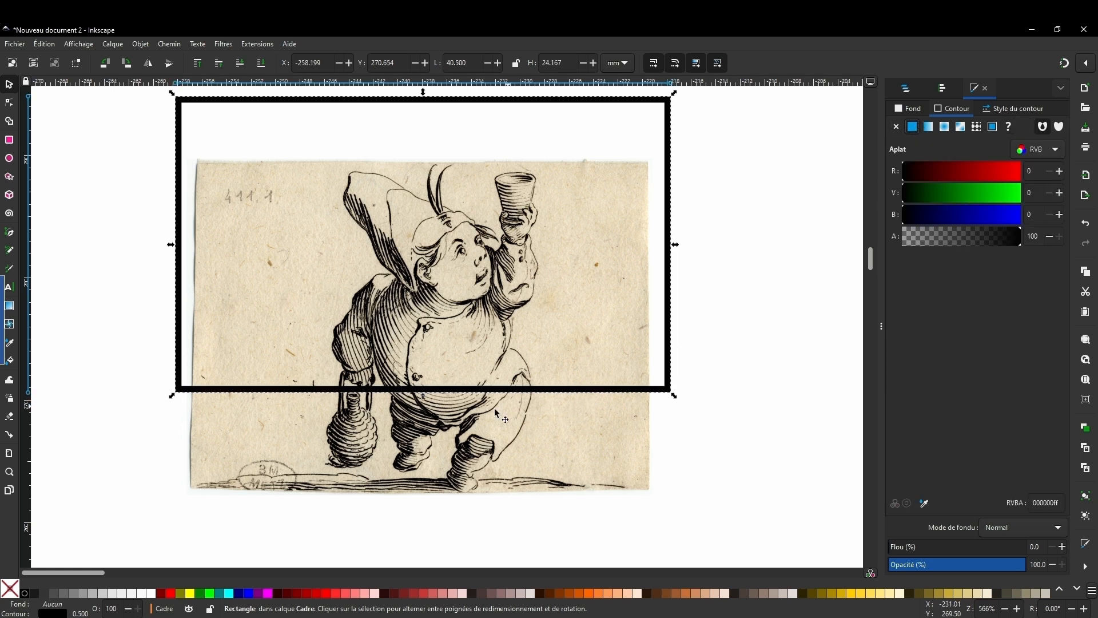
Stretch the frame's lower edge downward until the frame is about 50 mm high
{"action": "left_click_drag", "start_coordinate": [424, 398], "coordinate": [399, 400]}
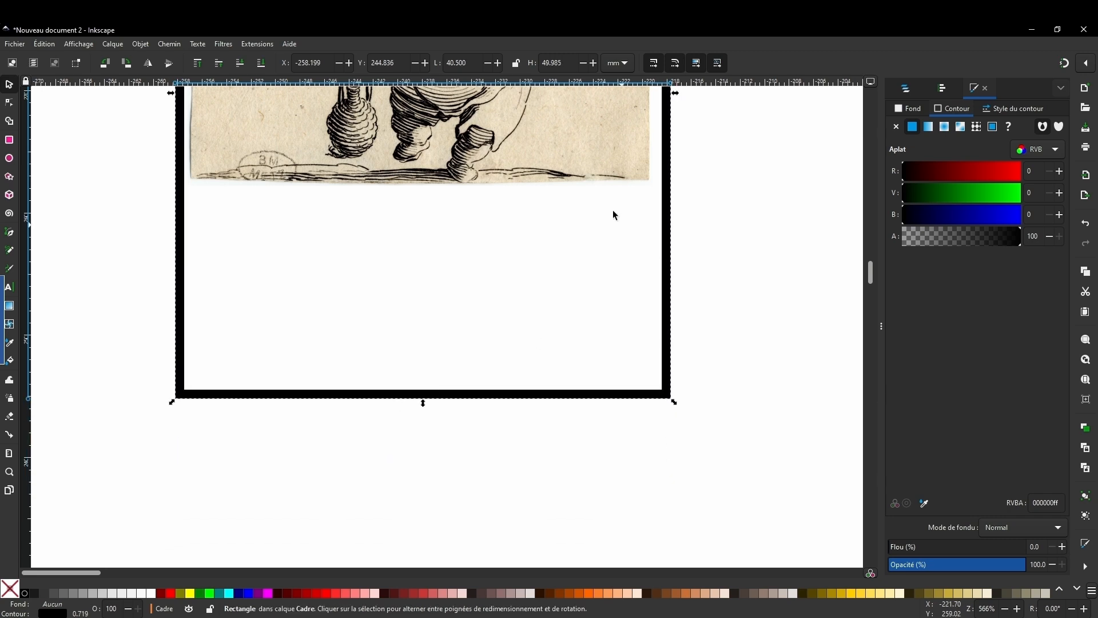
{"action": "scroll", "coordinate": [572, 229], "scroll_direction": "up", "scroll_amount": 6}
{"action": "scroll", "coordinate": [565, 232], "scroll_direction": "up", "scroll_amount": 3}
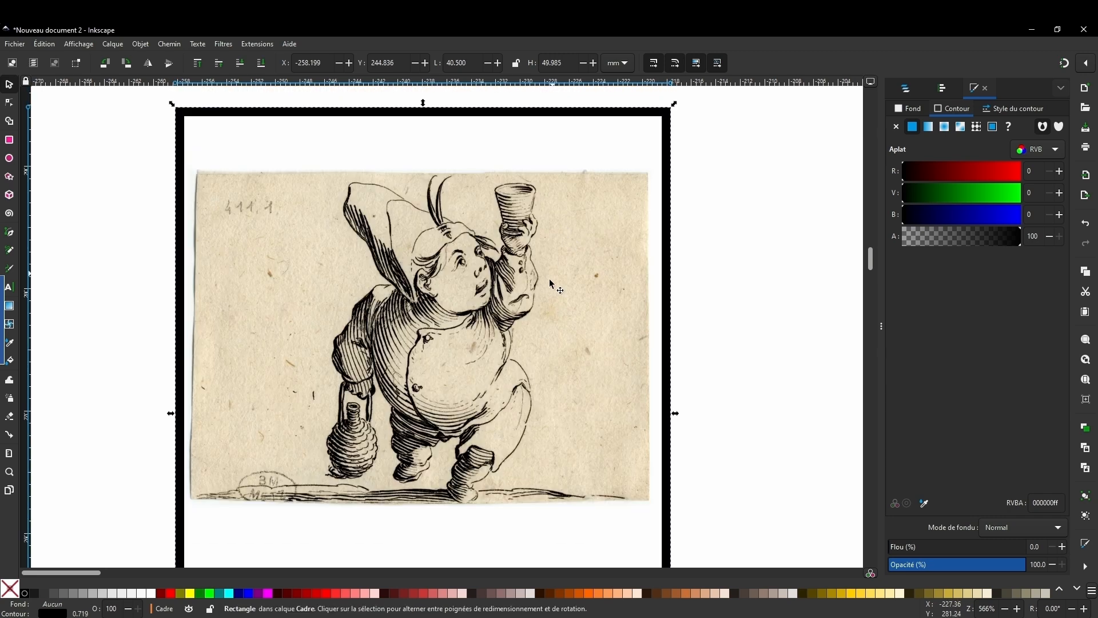
Enlarge the engraving proportionally to about 67.7 by 48.9 mm and position it so the figure fits inside the frame
{"action": "left_click", "coordinate": [543, 324]}
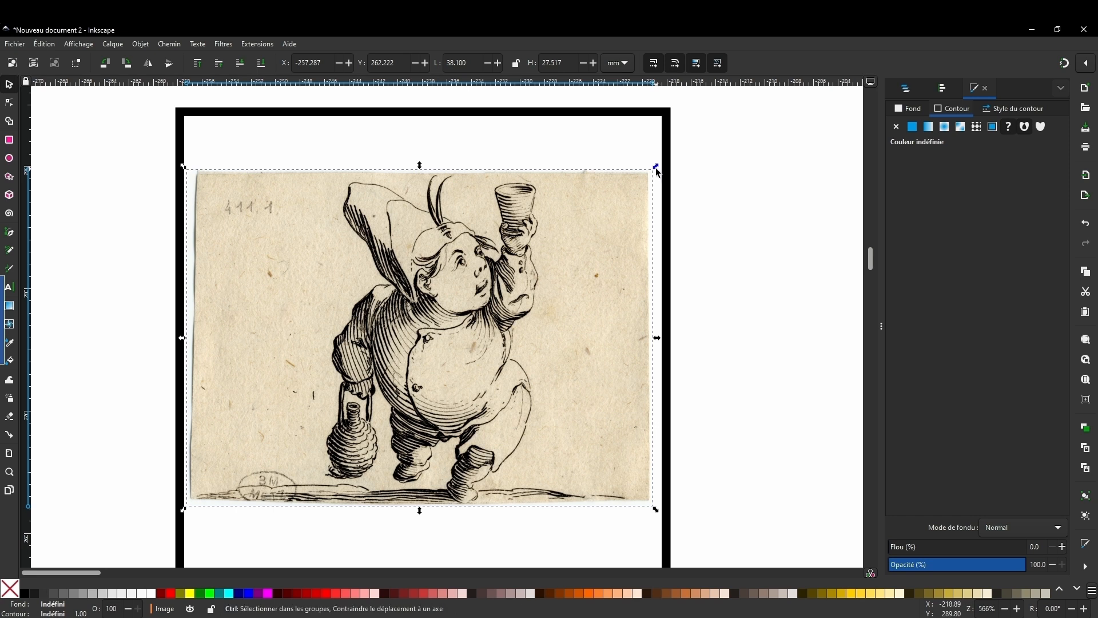
{"action": "left_click_drag", "start_coordinate": [656, 166], "coordinate": [777, 70]}
{"action": "scroll", "coordinate": [630, 254], "scroll_direction": "down", "scroll_amount": 5}
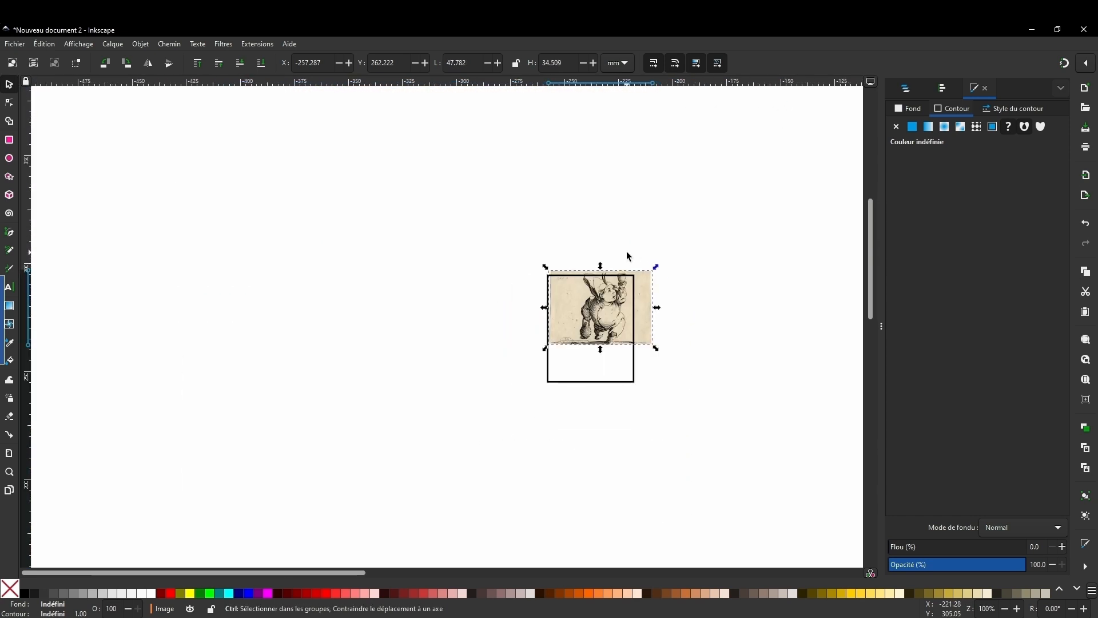
{"action": "left_click_drag", "start_coordinate": [657, 270], "coordinate": [736, 244]}
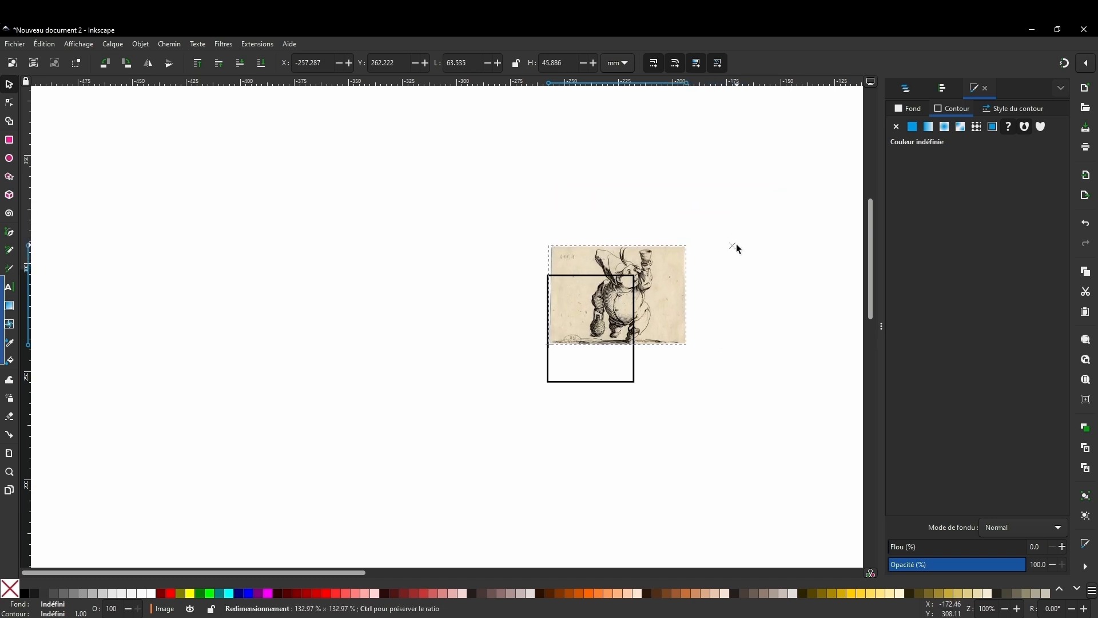
{"action": "left_click_drag", "start_coordinate": [653, 298], "coordinate": [622, 334]}
{"action": "scroll", "coordinate": [603, 335], "scroll_direction": "up", "scroll_amount": 4}
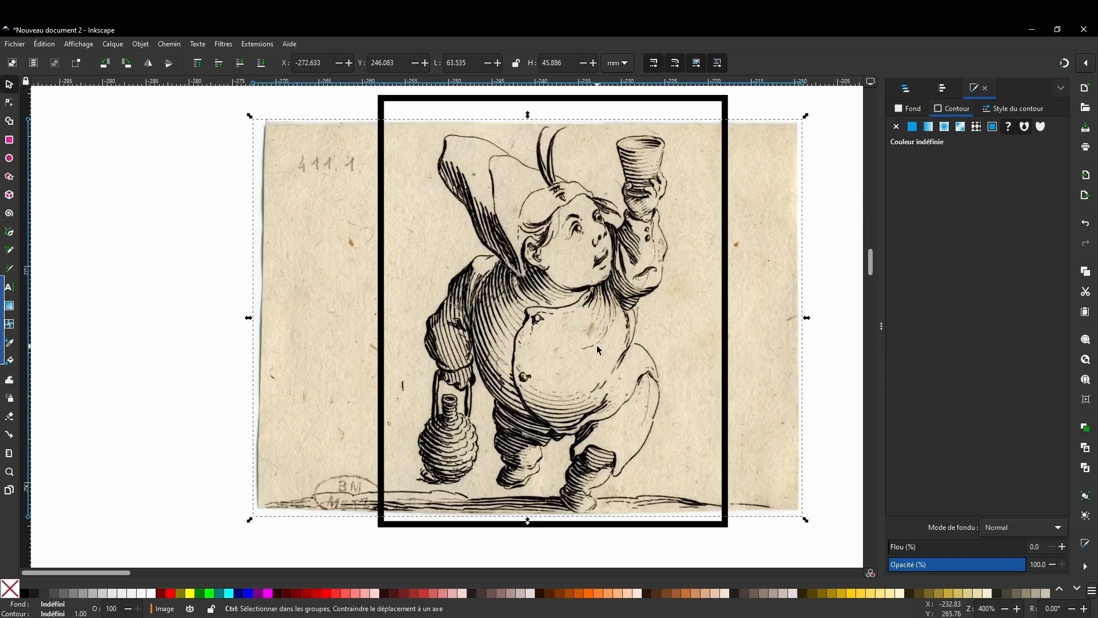
{"action": "left_click_drag", "start_coordinate": [804, 113], "coordinate": [843, 87]}
{"action": "left_click_drag", "start_coordinate": [692, 338], "coordinate": [680, 347]}
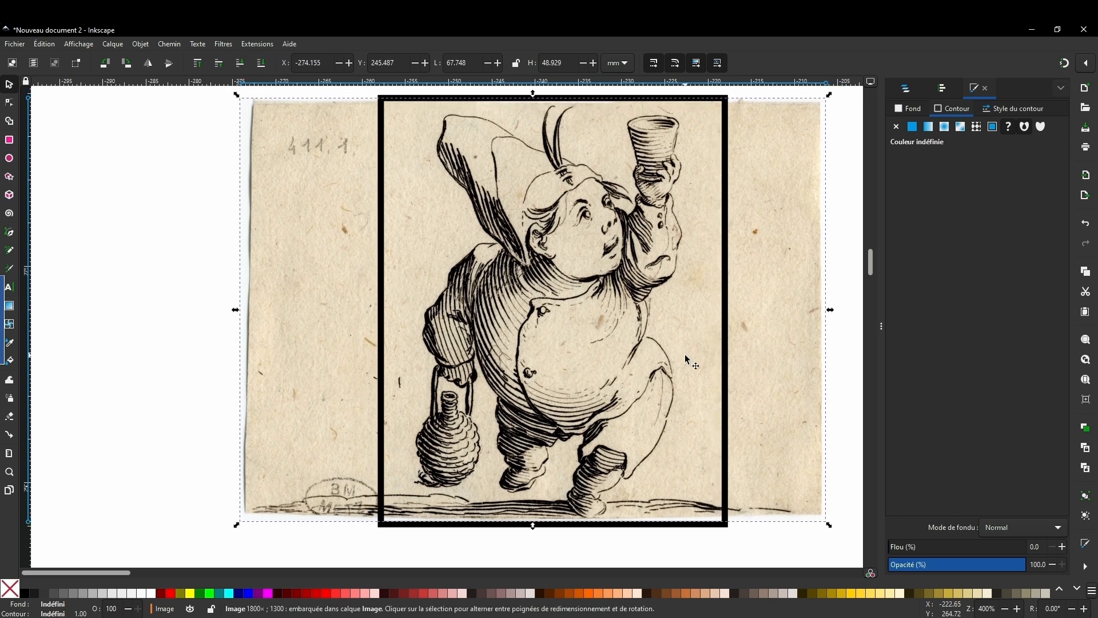
Add a layer named Silouette directly above the Image layer
{"action": "key", "text": "ctrl+shift+l"}
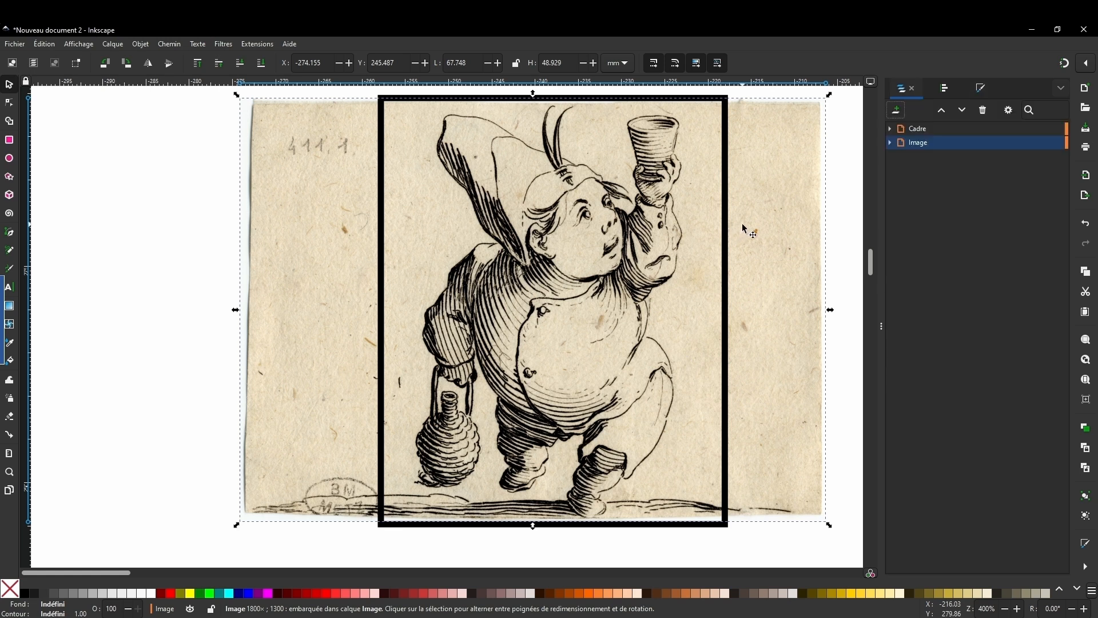
{"action": "left_click", "coordinate": [897, 111]}
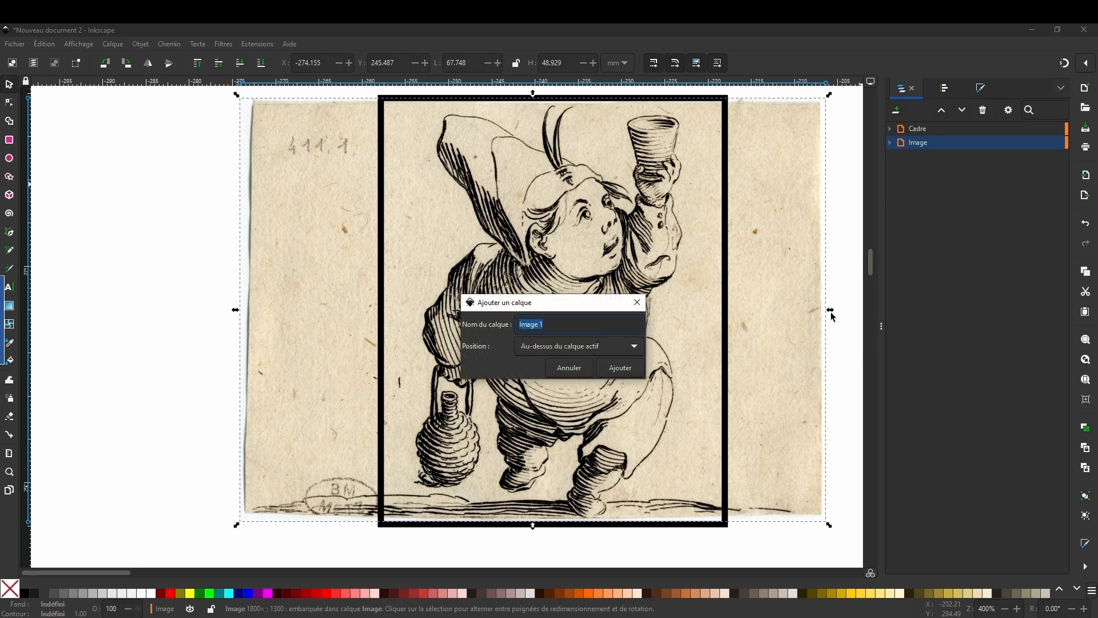
{"action": "type", "text": "S"}
{"action": "left_click", "coordinate": [614, 369]}
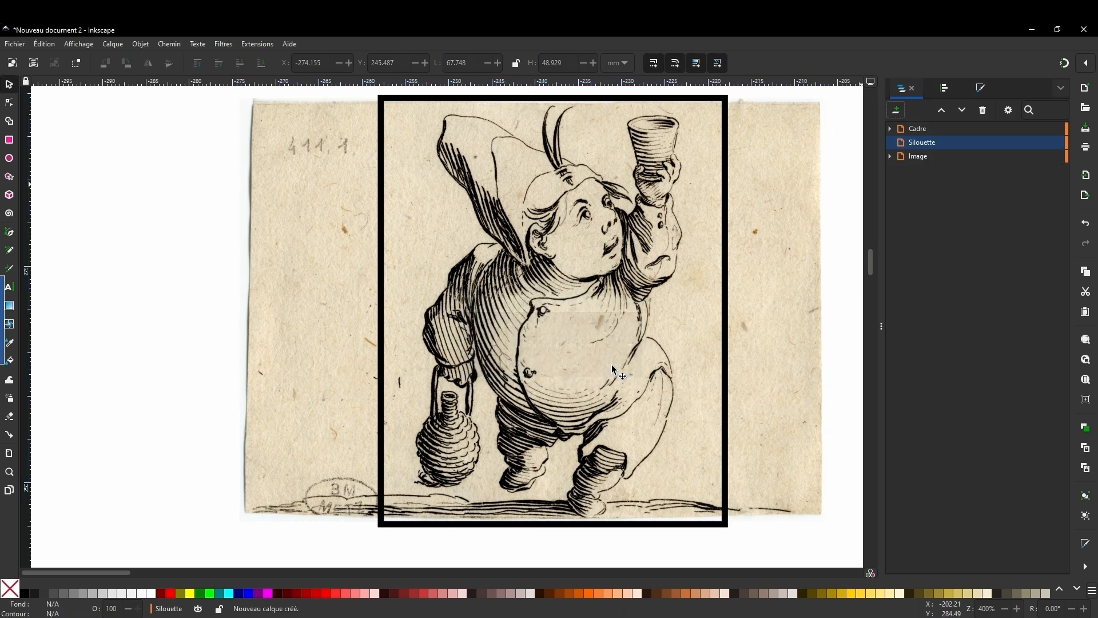
Start a Bézier path on the Silouette layer, tracing the hat's back edge and the shoulder with straight segments
{"action": "left_click", "coordinate": [13, 234]}
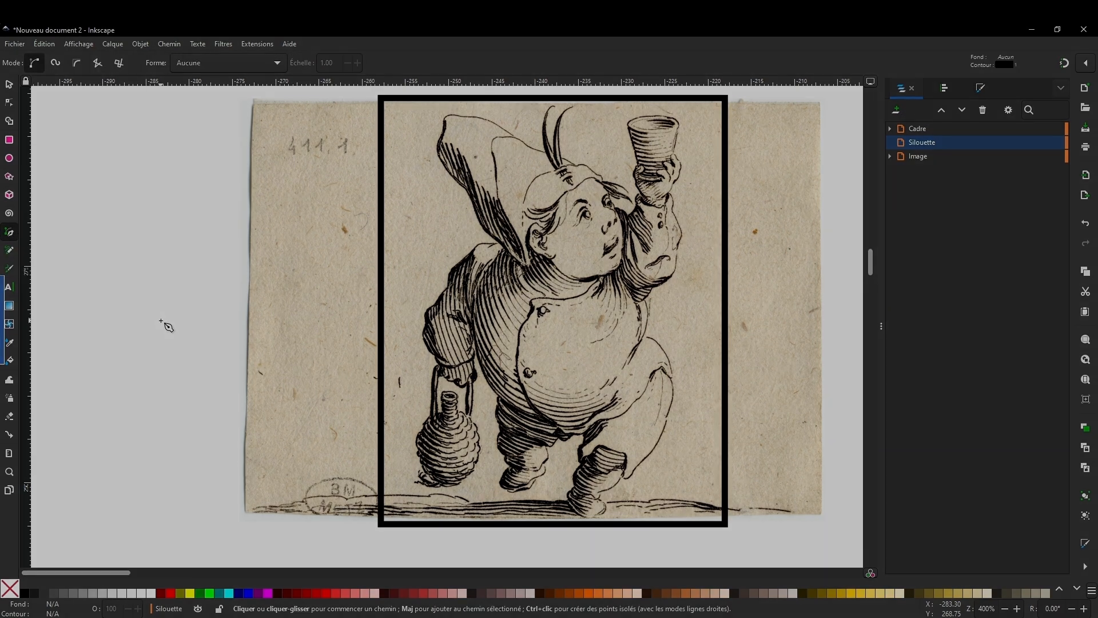
{"action": "scroll", "coordinate": [478, 152], "scroll_direction": "up", "scroll_amount": 4}
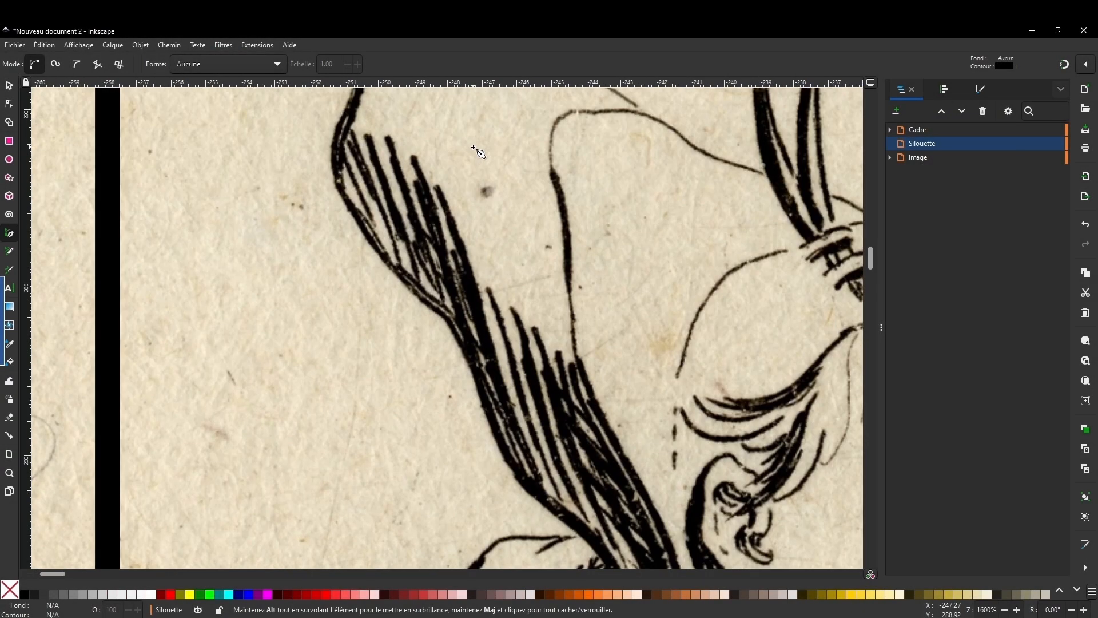
{"action": "scroll", "coordinate": [478, 152], "scroll_direction": "up", "scroll_amount": 5}
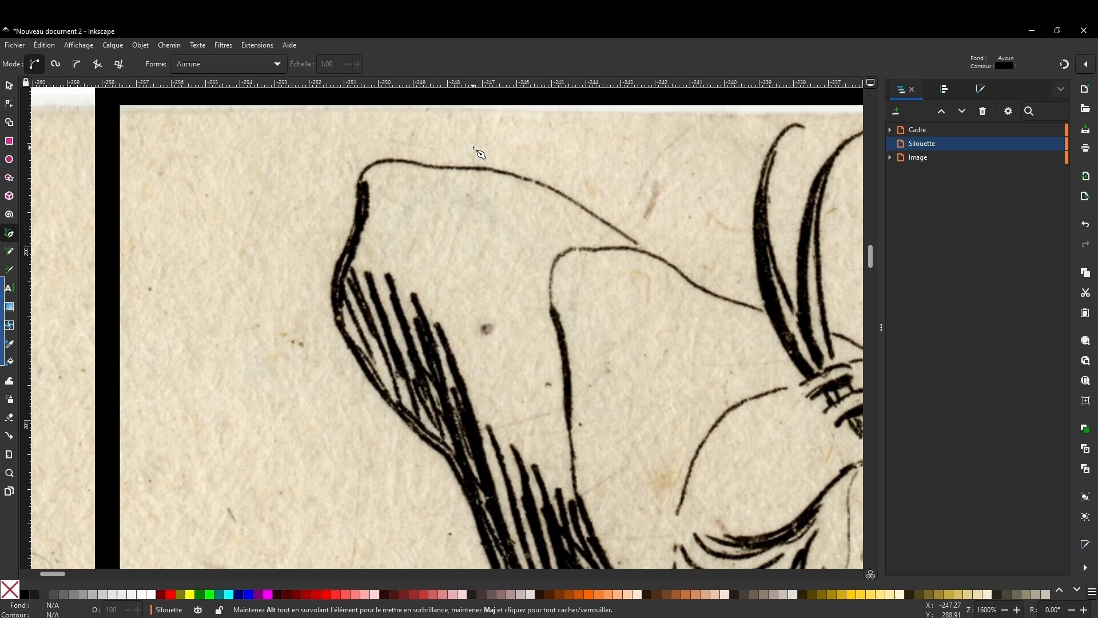
{"action": "left_click", "coordinate": [359, 182]}
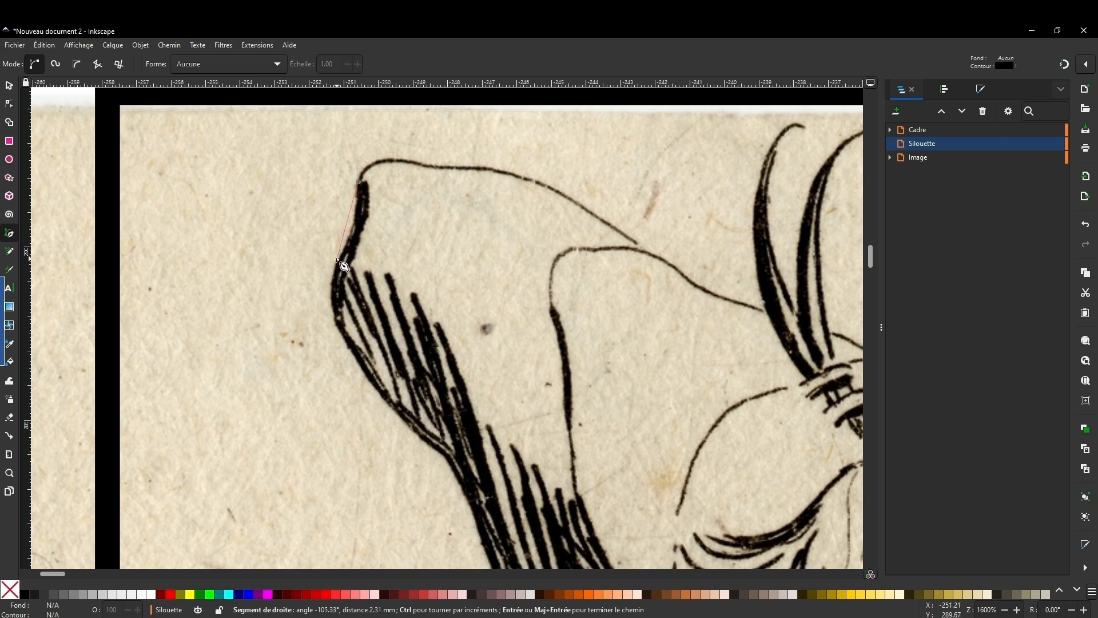
{"action": "left_click", "coordinate": [338, 325]}
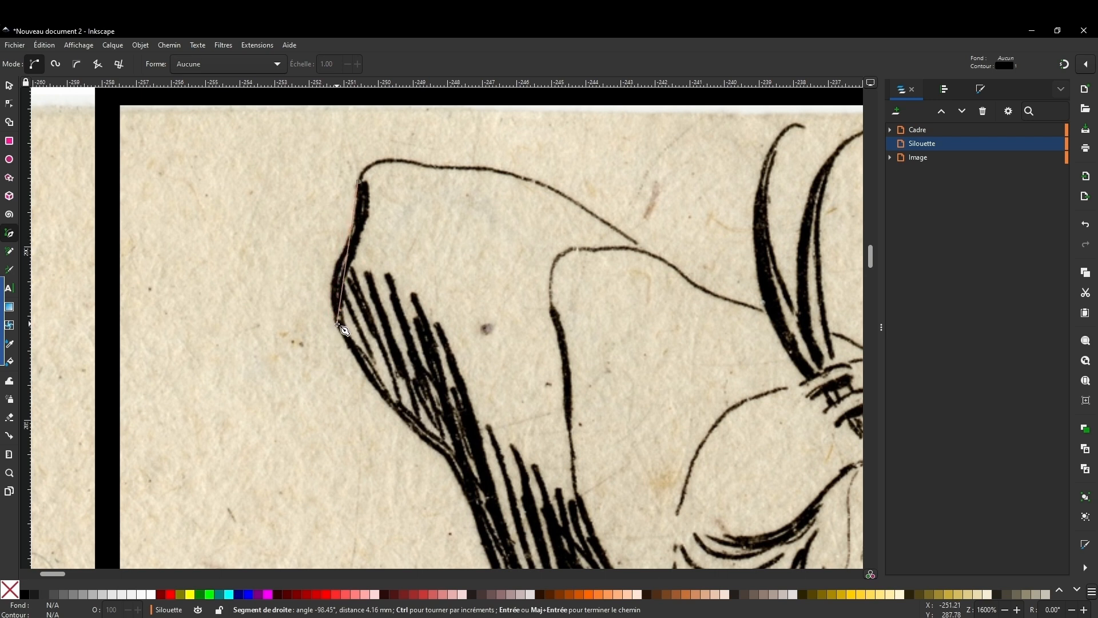
{"action": "left_click", "coordinate": [449, 462]}
{"action": "scroll", "coordinate": [411, 417], "scroll_direction": "down", "scroll_amount": 10}
{"action": "left_click", "coordinate": [515, 247]}
{"action": "left_click", "coordinate": [580, 307]}
{"action": "left_click", "coordinate": [510, 307]}
{"action": "left_click", "coordinate": [482, 328]}
{"action": "left_click", "coordinate": [399, 415]}
Continue the outline down the sleeve and around the jug, returning up its handle to the hand
{"action": "scroll", "coordinate": [399, 415], "scroll_direction": "down", "scroll_amount": 2}
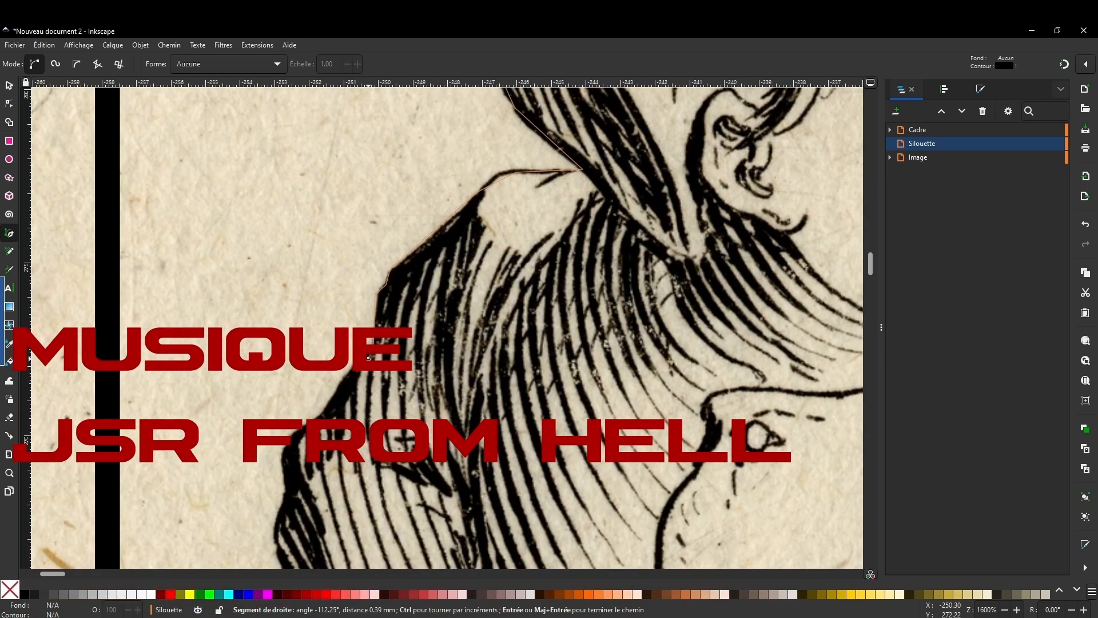
{"action": "scroll", "coordinate": [343, 372], "scroll_direction": "down", "scroll_amount": 7}
{"action": "left_click", "coordinate": [336, 245]}
{"action": "left_click", "coordinate": [318, 257]}
{"action": "left_click", "coordinate": [303, 445]}
{"action": "scroll", "coordinate": [303, 445], "scroll_direction": "down", "scroll_amount": 6}
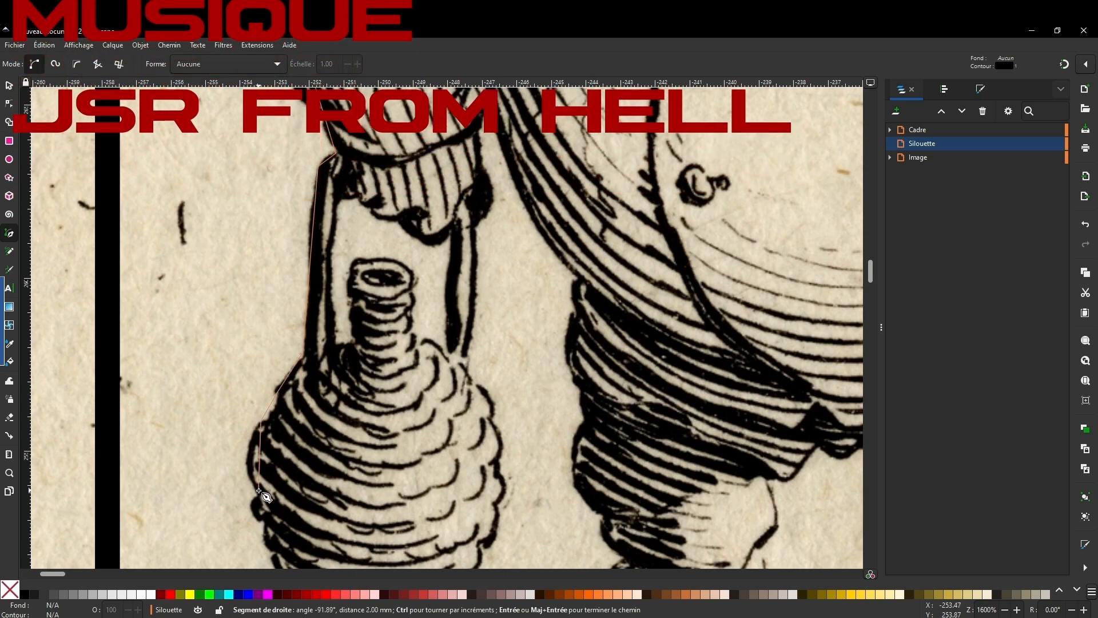
{"action": "left_click_drag", "start_coordinate": [446, 461], "coordinate": [464, 453]}
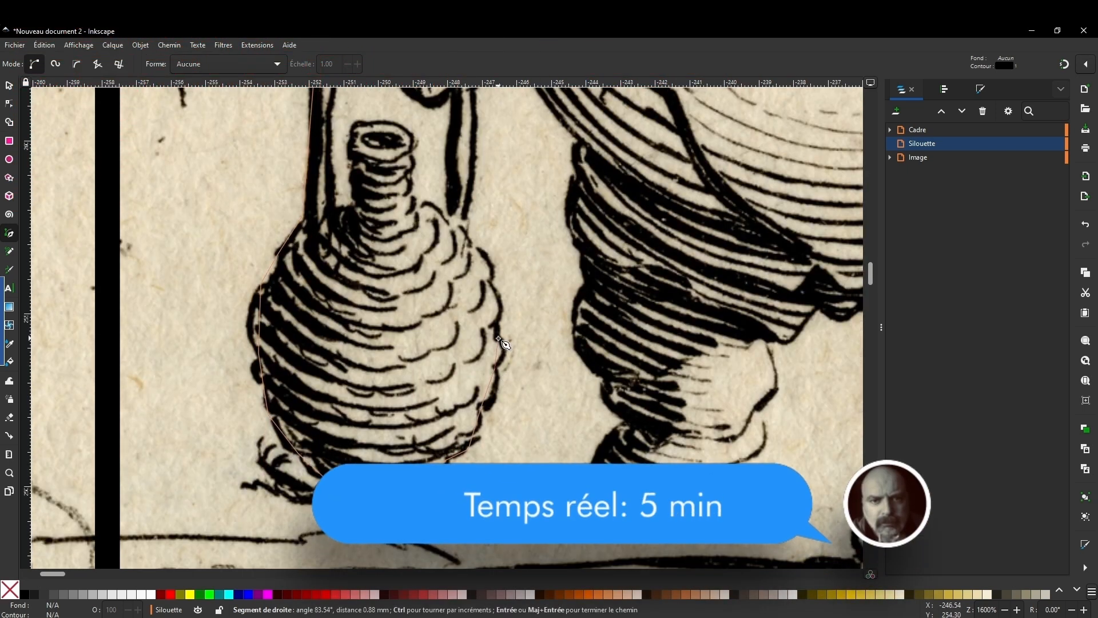
{"action": "scroll", "coordinate": [466, 455], "scroll_direction": "up", "scroll_amount": 5}
{"action": "left_click", "coordinate": [468, 413]}
{"action": "left_click", "coordinate": [481, 102]}
Continue the outline along the coat's side and around the figure's rear leg and foot
{"action": "left_click", "coordinate": [573, 323]}
{"action": "scroll", "coordinate": [573, 323], "scroll_direction": "down", "scroll_amount": 2}
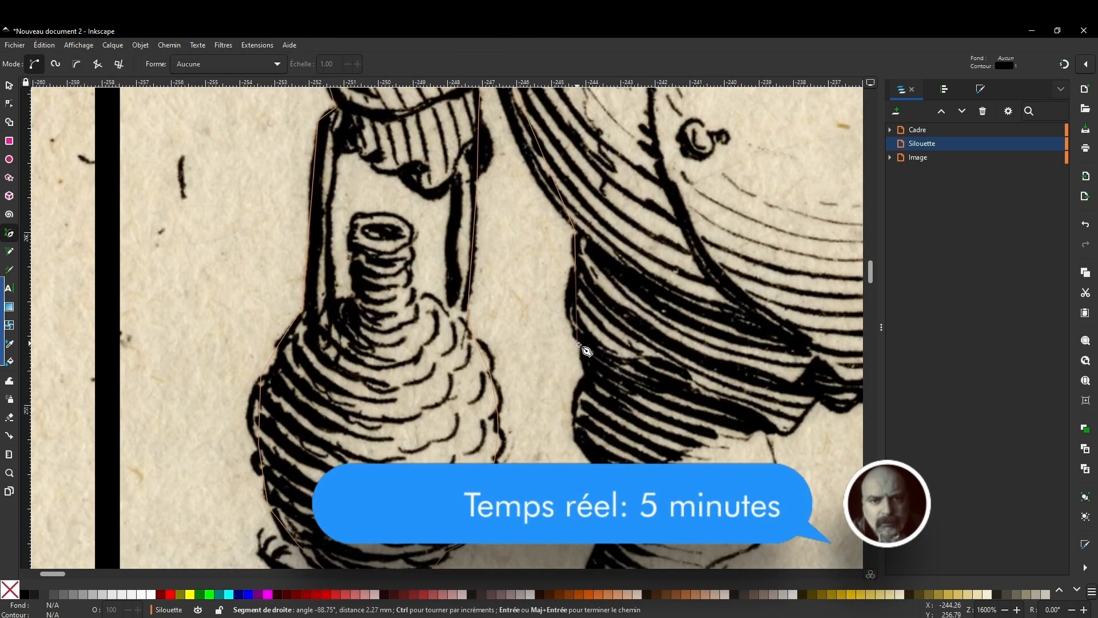
{"action": "scroll", "coordinate": [574, 323], "scroll_direction": "down", "scroll_amount": 3}
{"action": "left_click", "coordinate": [620, 422]}
{"action": "left_click", "coordinate": [769, 350]}
{"action": "left_click", "coordinate": [816, 309]}
{"action": "scroll", "coordinate": [643, 497], "scroll_direction": "right", "scroll_amount": 10}
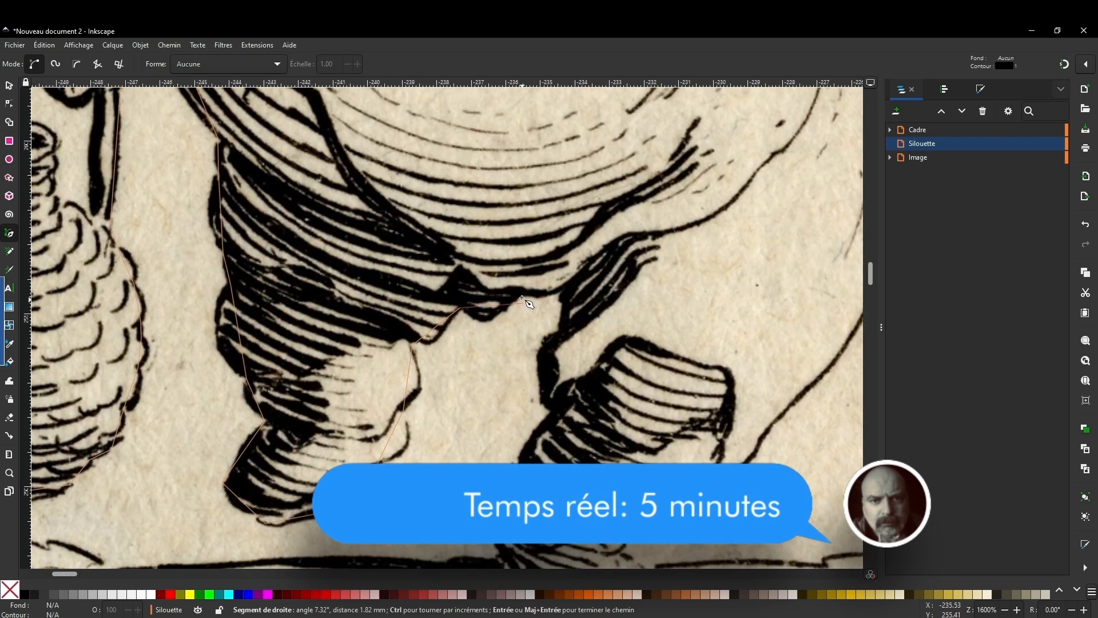
Continue the outline between the legs and around the front leg and boot
{"action": "left_click", "coordinate": [557, 292]}
{"action": "left_click", "coordinate": [549, 408]}
{"action": "scroll", "coordinate": [549, 408], "scroll_direction": "down", "scroll_amount": 4}
{"action": "left_click", "coordinate": [500, 415]}
{"action": "left_click", "coordinate": [567, 486]}
{"action": "left_click", "coordinate": [626, 389]}
{"action": "scroll", "coordinate": [714, 335], "scroll_direction": "right", "scroll_amount": 6}
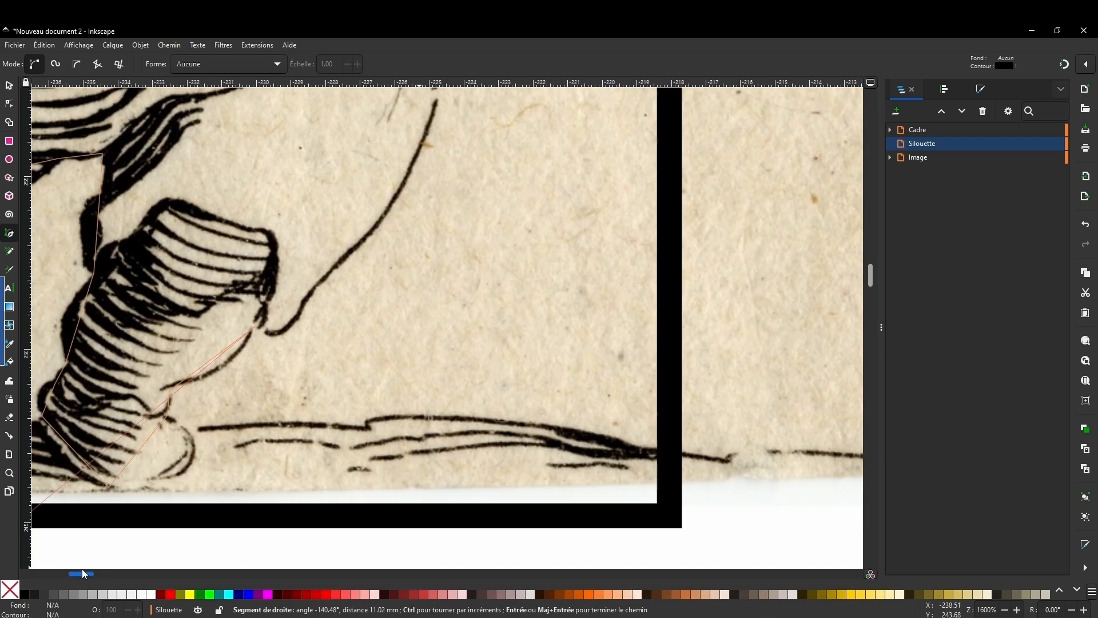
Continue the outline up the figure's side and along the raised arm's sleeve
{"action": "scroll", "coordinate": [714, 336], "scroll_direction": "up", "scroll_amount": 15}
{"action": "left_click", "coordinate": [544, 538]}
{"action": "left_click", "coordinate": [542, 398]}
{"action": "left_click", "coordinate": [578, 346]}
{"action": "scroll", "coordinate": [663, 303], "scroll_direction": "up", "scroll_amount": 5}
{"action": "left_click", "coordinate": [655, 183]}
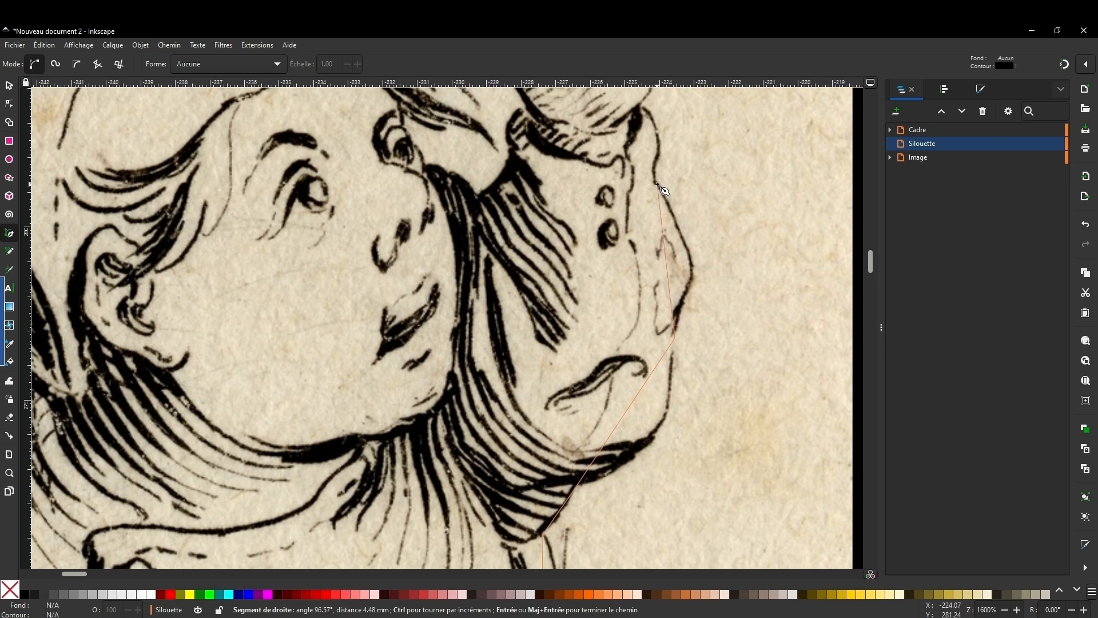
Continue the outline around the raised hand and the cup
{"action": "scroll", "coordinate": [655, 183], "scroll_direction": "up", "scroll_amount": 6}
{"action": "left_click", "coordinate": [686, 240]}
{"action": "scroll", "coordinate": [686, 240], "scroll_direction": "up", "scroll_amount": 3}
{"action": "left_click", "coordinate": [681, 201]}
{"action": "left_click", "coordinate": [475, 202]}
{"action": "left_click", "coordinate": [514, 358]}
{"action": "left_click", "coordinate": [506, 412]}
Continue the outline from the wrist along the face and around the tufts at the hat's front
{"action": "scroll", "coordinate": [506, 411], "scroll_direction": "down", "scroll_amount": 4}
{"action": "left_click", "coordinate": [523, 384]}
{"action": "left_click", "coordinate": [476, 464]}
{"action": "left_click", "coordinate": [426, 440]}
{"action": "left_click", "coordinate": [402, 391]}
{"action": "left_click", "coordinate": [496, 423]}
{"action": "left_click", "coordinate": [409, 347]}
{"action": "left_click", "coordinate": [372, 334]}
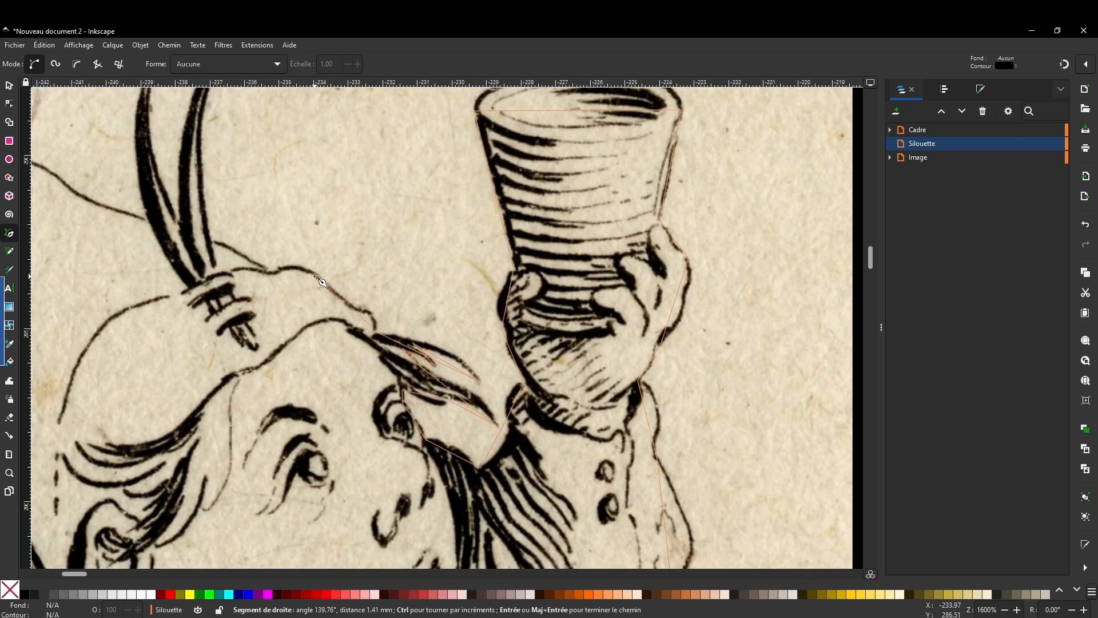
Trace the hat's upper edge and its two feathers, and finish the silhouette path
{"action": "left_click", "coordinate": [210, 240]}
{"action": "scroll", "coordinate": [210, 240], "scroll_direction": "up", "scroll_amount": 6}
{"action": "left_click", "coordinate": [251, 171]}
{"action": "left_click", "coordinate": [177, 360]}
{"action": "left_click", "coordinate": [177, 171]}
{"action": "left_click", "coordinate": [146, 354]}
{"action": "scroll", "coordinate": [71, 574], "scroll_direction": "left", "scroll_amount": 6}
{"action": "scroll", "coordinate": [71, 574], "scroll_direction": "left", "scroll_amount": 4}
{"action": "key", "text": "Return"}
Set the silhouette path's stroke colour to red with red value 254
{"action": "scroll", "coordinate": [586, 311], "scroll_direction": "down", "scroll_amount": 6}
{"action": "scroll", "coordinate": [587, 312], "scroll_direction": "up", "scroll_amount": 2}
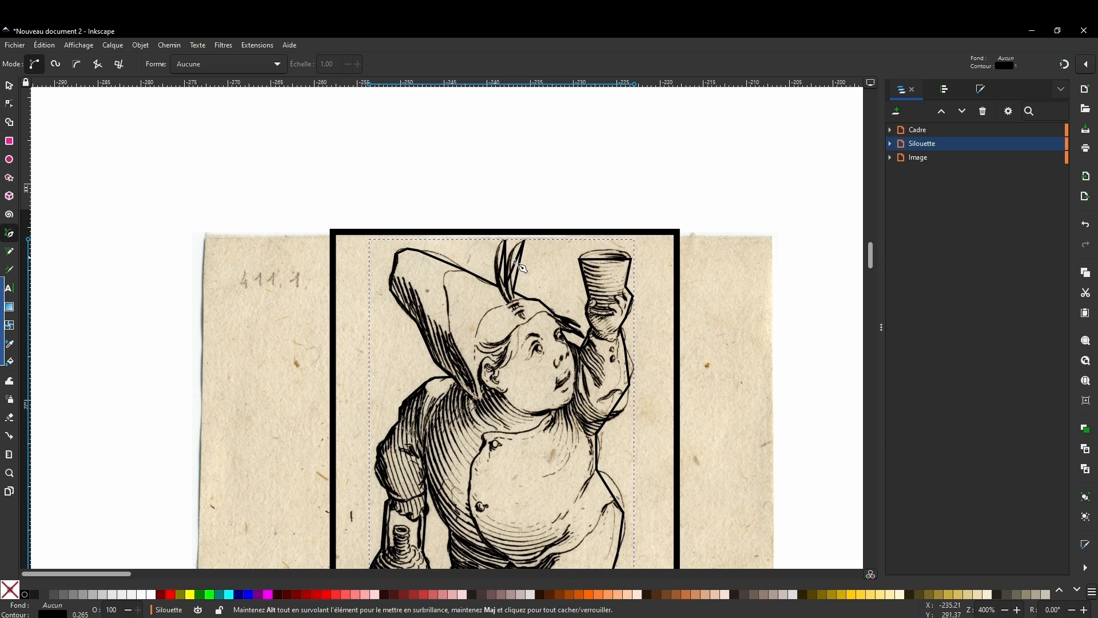
{"action": "left_click", "coordinate": [983, 88]}
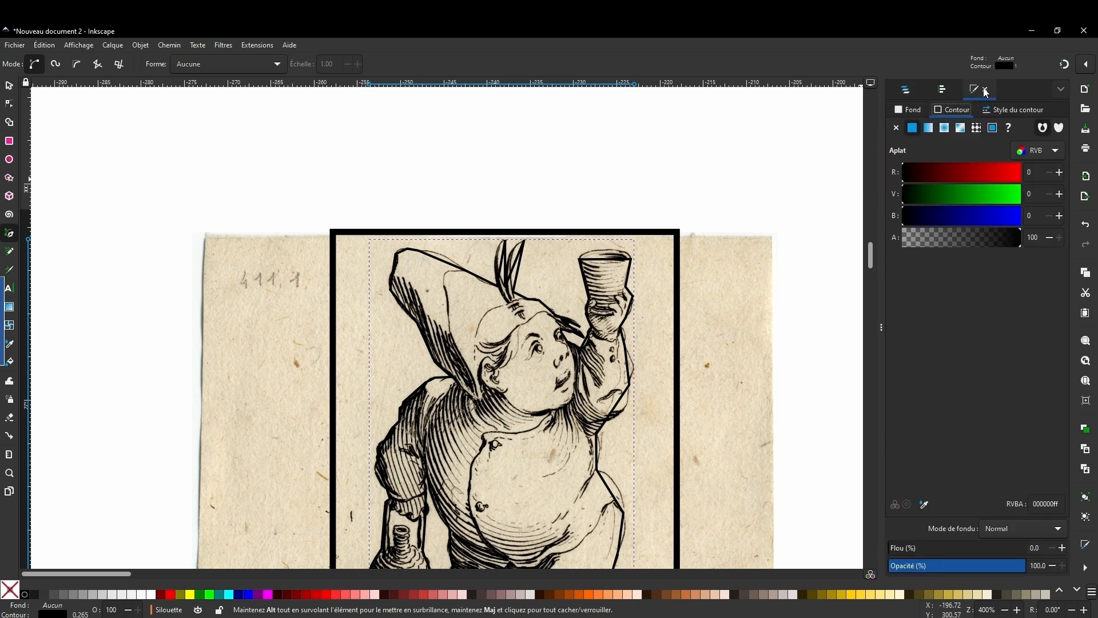
{"action": "left_click", "coordinate": [1020, 173]}
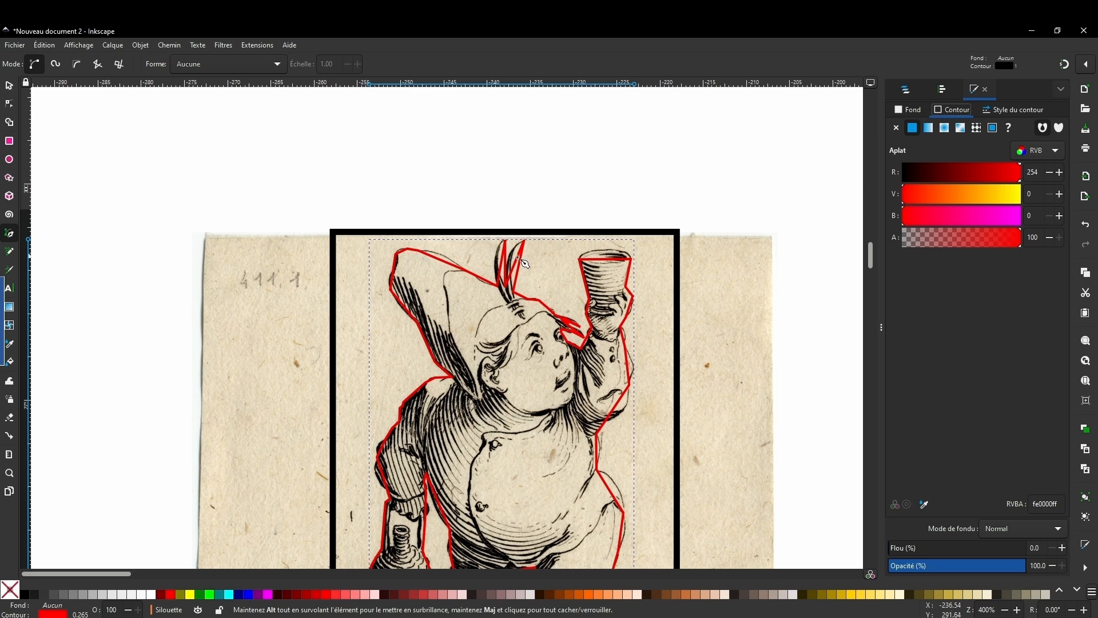
Prepare the silhouette's nodes for editing at the hat's tip and set the path's stroke width to 0.1 mm
{"action": "left_click", "coordinate": [9, 105]}
{"action": "scroll", "coordinate": [409, 250], "scroll_direction": "up", "scroll_amount": 7}
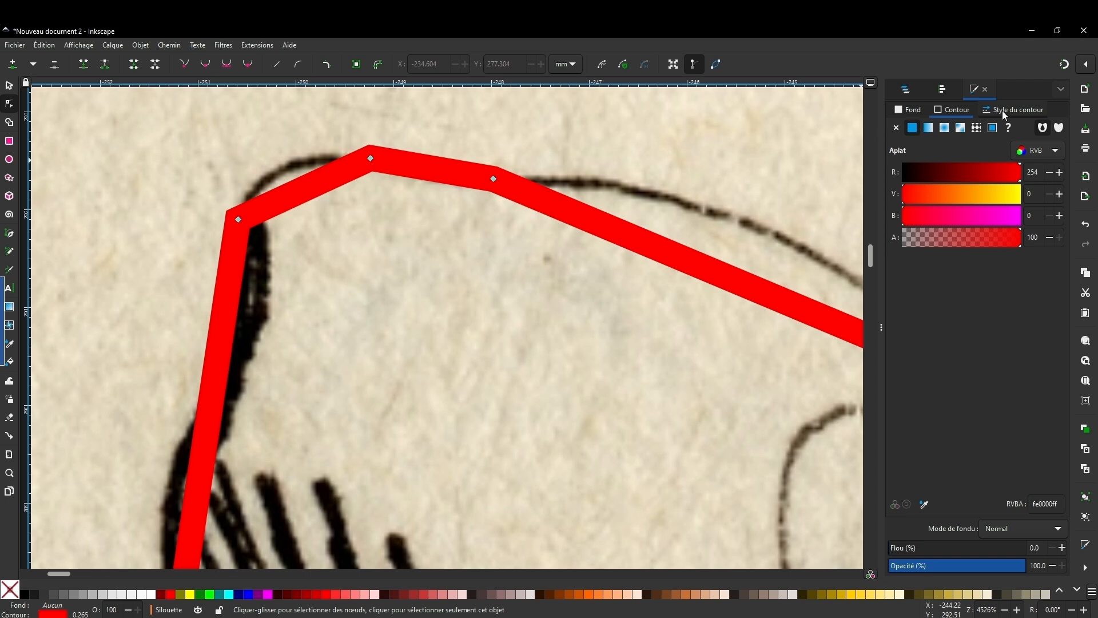
{"action": "left_click", "coordinate": [1035, 111]}
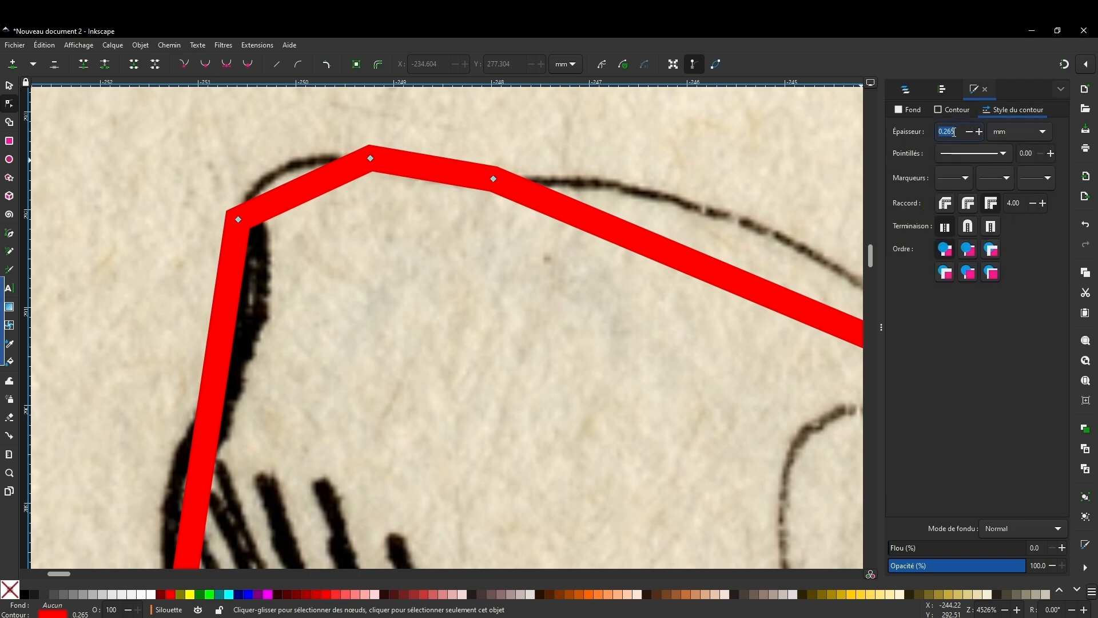
{"action": "type", "text": "0.1"}
{"action": "key", "text": "Return"}
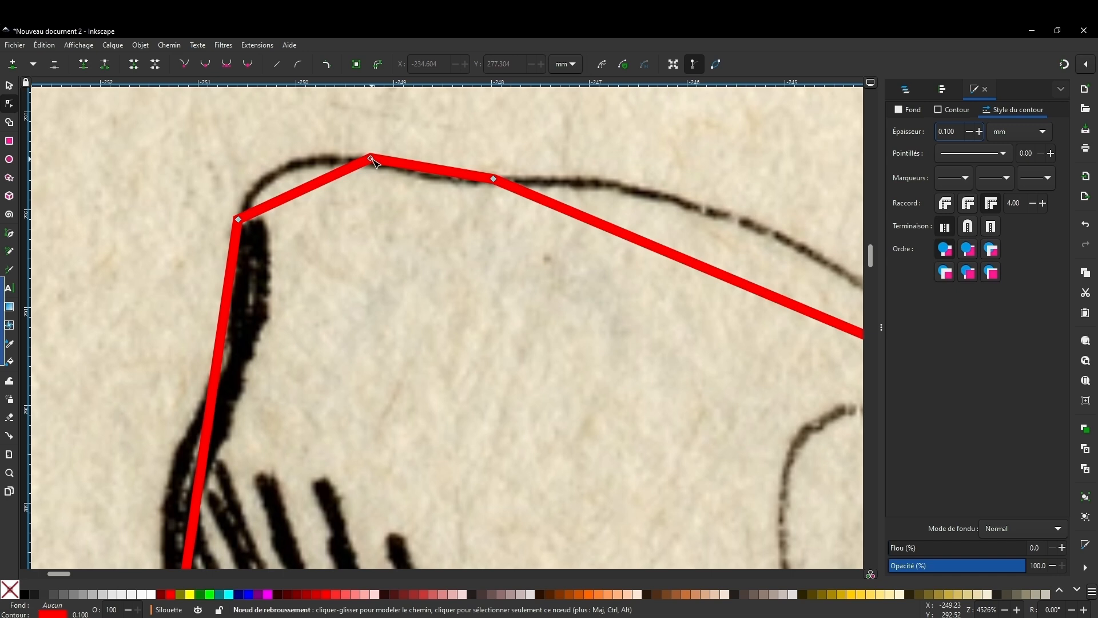
Curve the silhouette's straight segments around the hat's tip and down its outer edge to follow the engraving
{"action": "left_click_drag", "start_coordinate": [372, 159], "coordinate": [252, 144]}
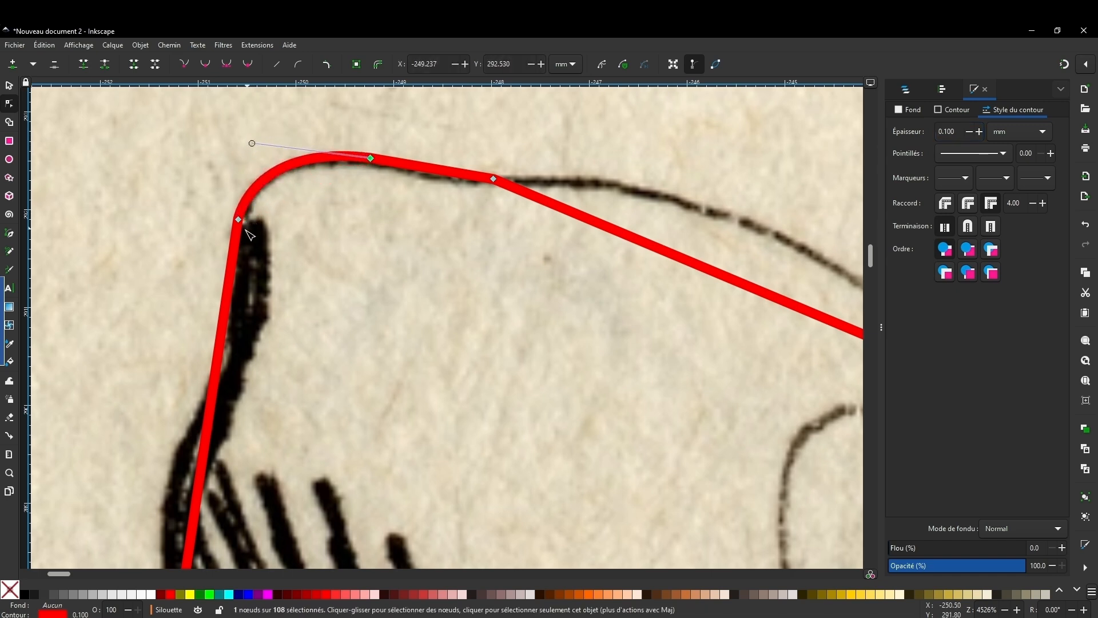
{"action": "left_click_drag", "start_coordinate": [238, 219], "coordinate": [253, 262]}
{"action": "scroll", "coordinate": [219, 271], "scroll_direction": "down", "scroll_amount": 8}
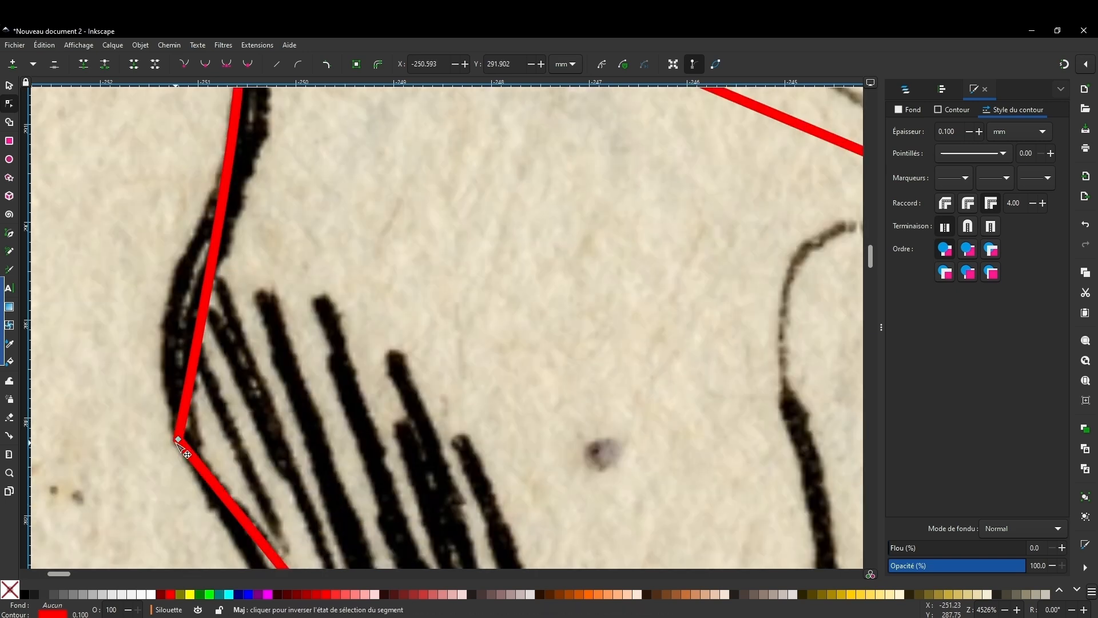
{"action": "left_click_drag", "start_coordinate": [178, 440], "coordinate": [115, 322]}
{"action": "scroll", "coordinate": [275, 241], "scroll_direction": "up", "scroll_amount": 8}
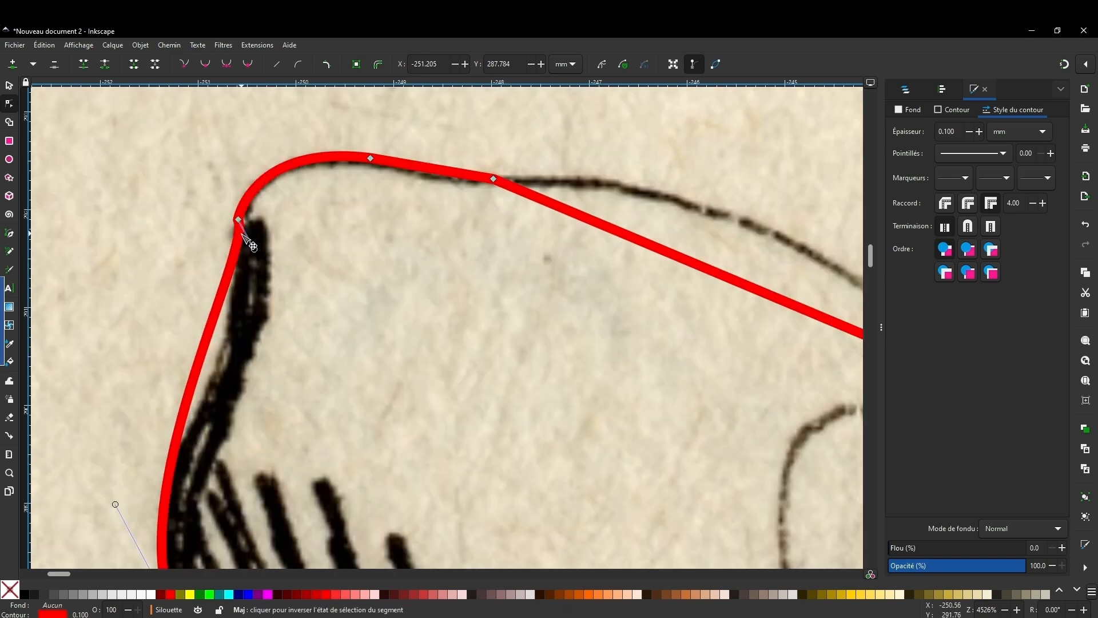
{"action": "left_click_drag", "start_coordinate": [255, 252], "coordinate": [268, 361]}
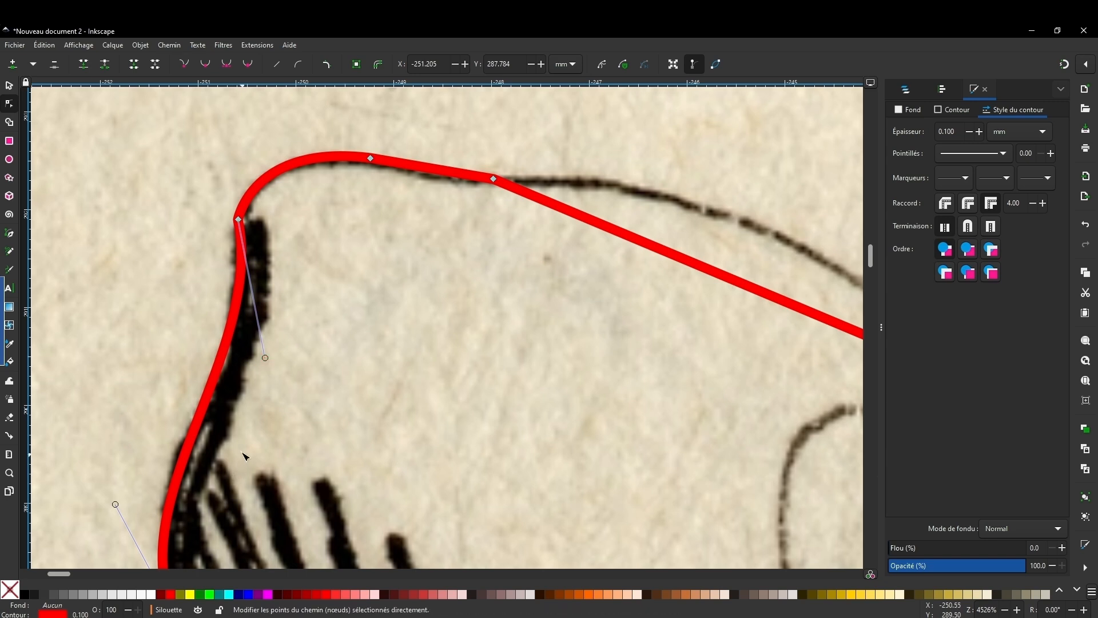
Curve the outline segments along the back of the hat down towards the shoulder by adjusting the node handles
{"action": "scroll", "coordinate": [208, 385], "scroll_direction": "down", "scroll_amount": 10}
{"action": "scroll", "coordinate": [256, 366], "scroll_direction": "down", "scroll_amount": 5}
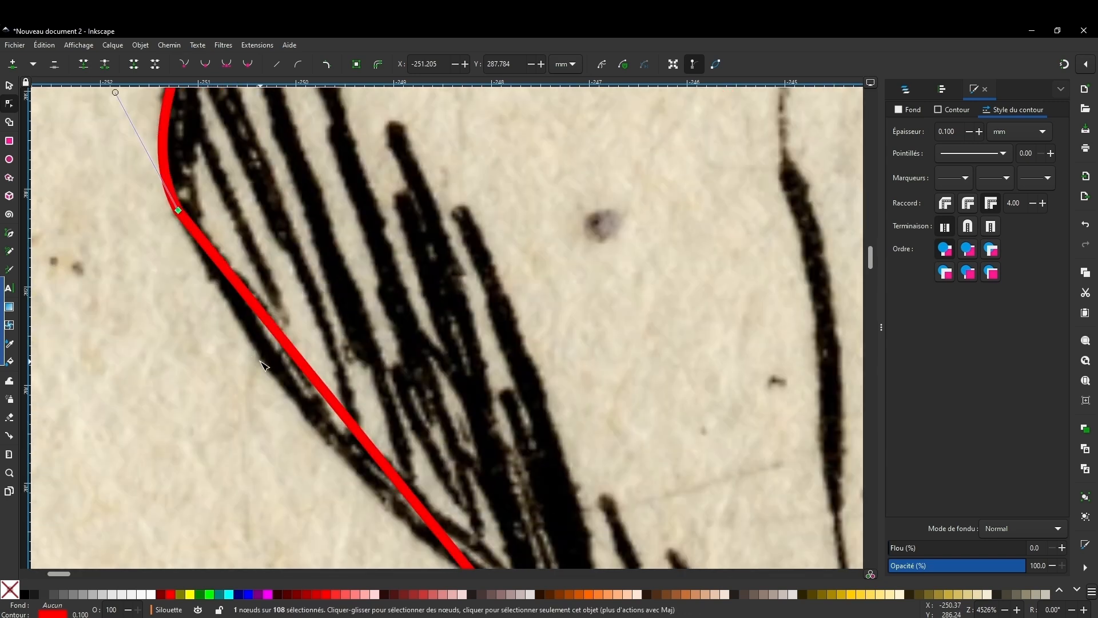
{"action": "scroll", "coordinate": [453, 299], "scroll_direction": "down", "scroll_amount": 1}
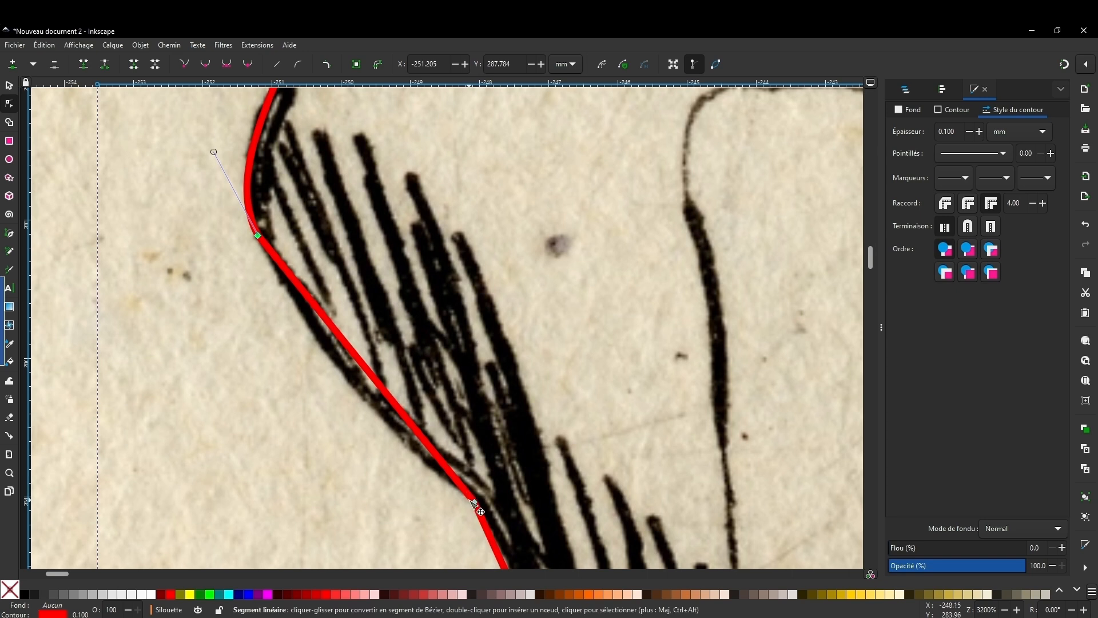
{"action": "left_click_drag", "start_coordinate": [474, 502], "coordinate": [377, 440]}
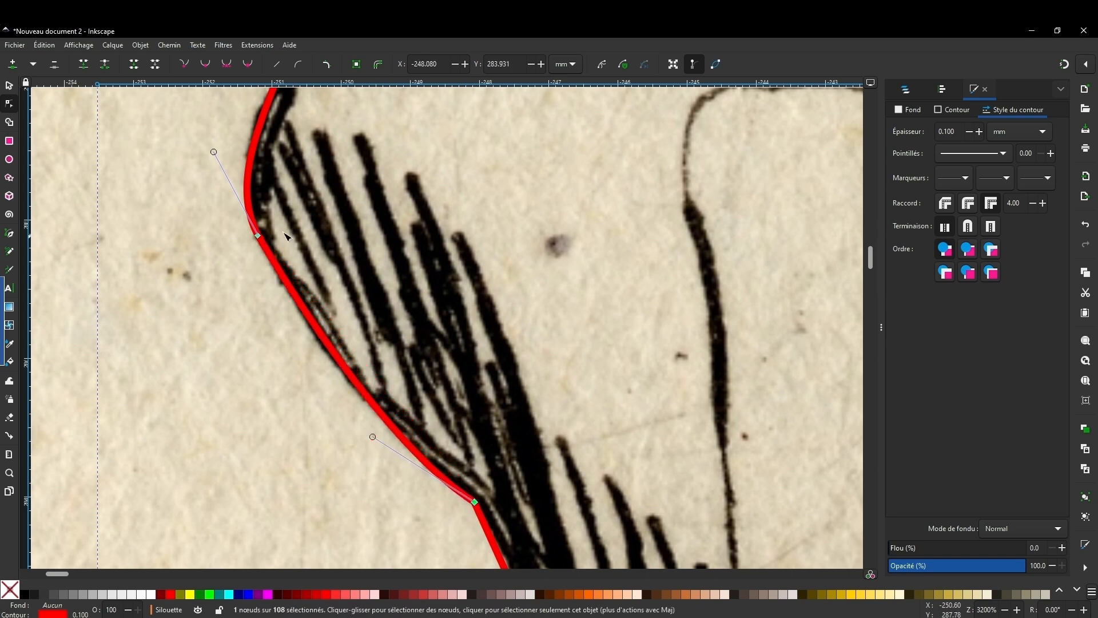
{"action": "left_click_drag", "start_coordinate": [261, 239], "coordinate": [283, 252]}
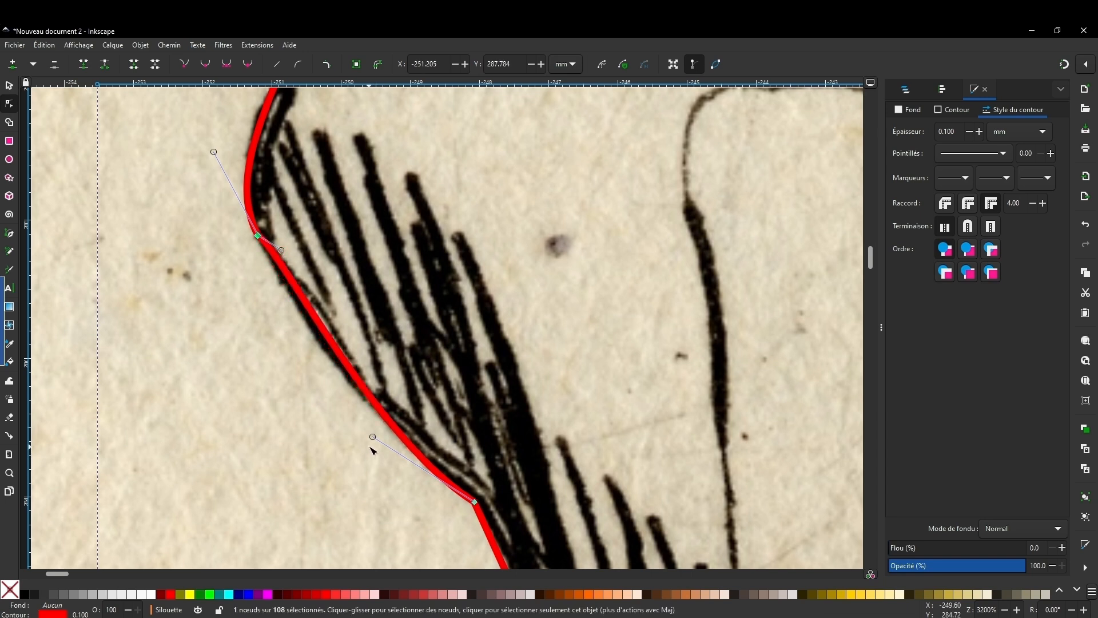
{"action": "left_click_drag", "start_coordinate": [371, 438], "coordinate": [352, 438]}
{"action": "scroll", "coordinate": [675, 419], "scroll_direction": "down", "scroll_amount": 10}
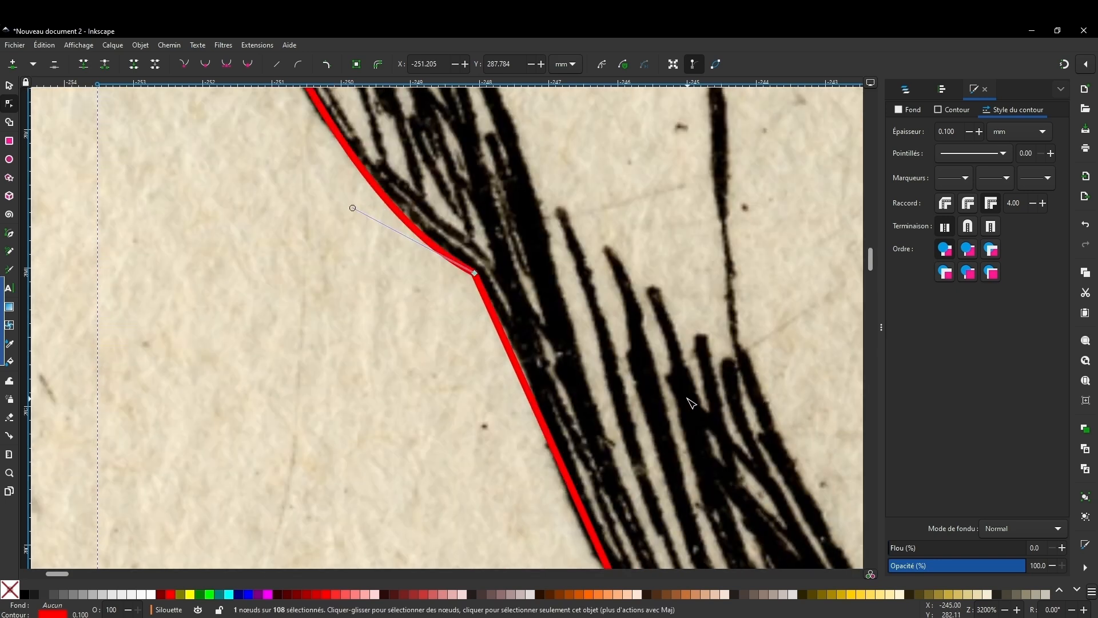
{"action": "scroll", "coordinate": [691, 404], "scroll_direction": "down", "scroll_amount": 2}
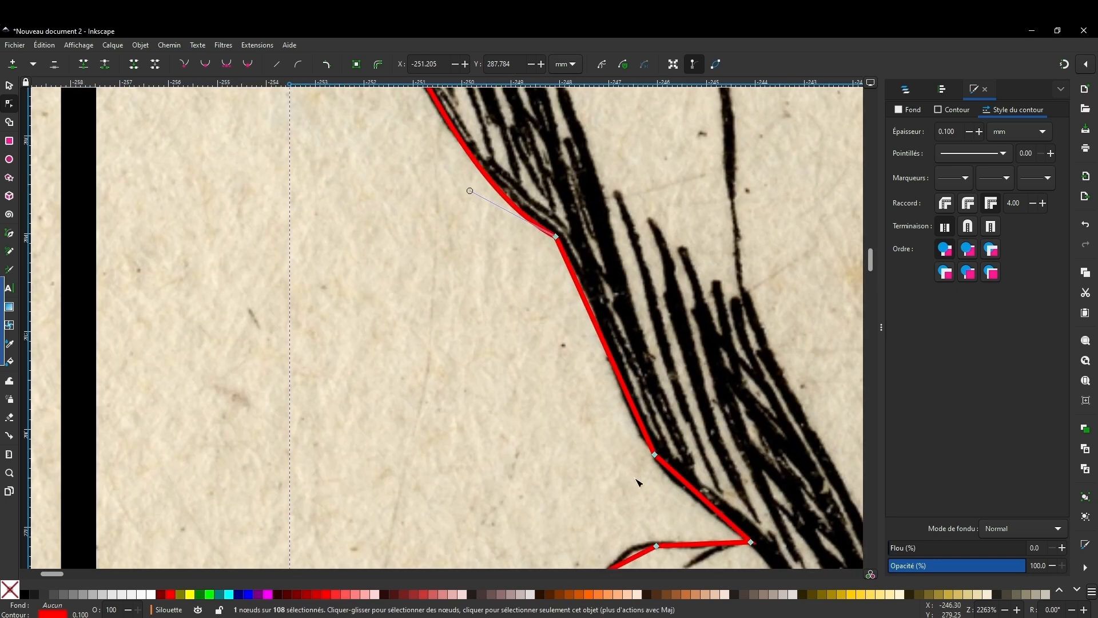
{"action": "left_click", "coordinate": [556, 237]}
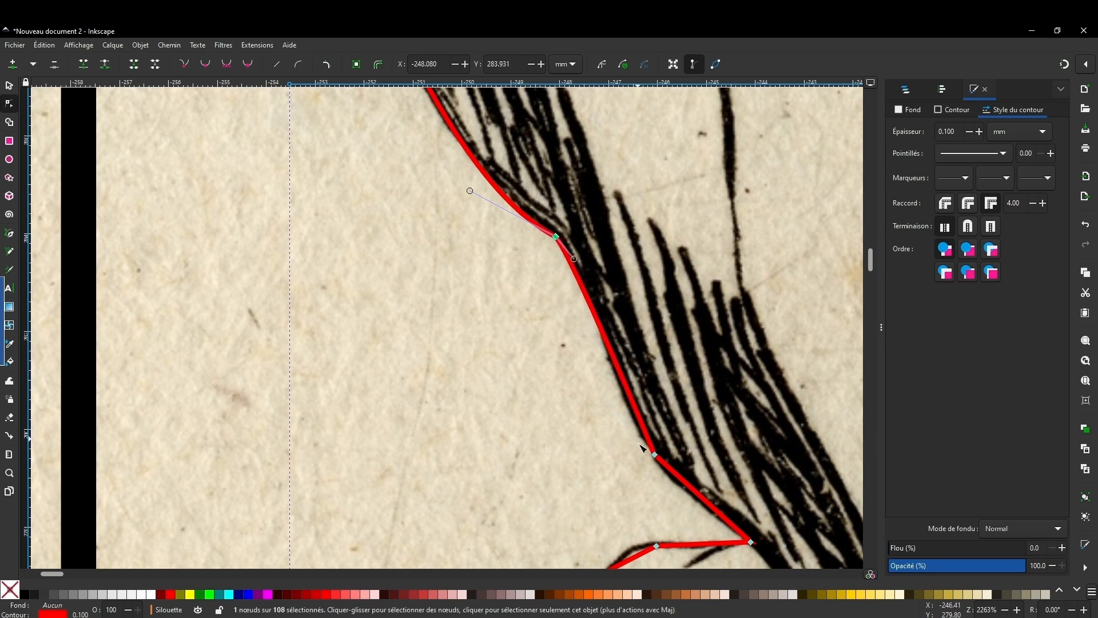
Curve the outline down the lowered arm's sleeve, along the flask's handle and around the flask's outer side
{"action": "scroll", "coordinate": [659, 466], "scroll_direction": "down", "scroll_amount": 10}
{"action": "left_click_drag", "start_coordinate": [457, 471], "coordinate": [286, 450]}
{"action": "scroll", "coordinate": [286, 450], "scroll_direction": "down", "scroll_amount": 10}
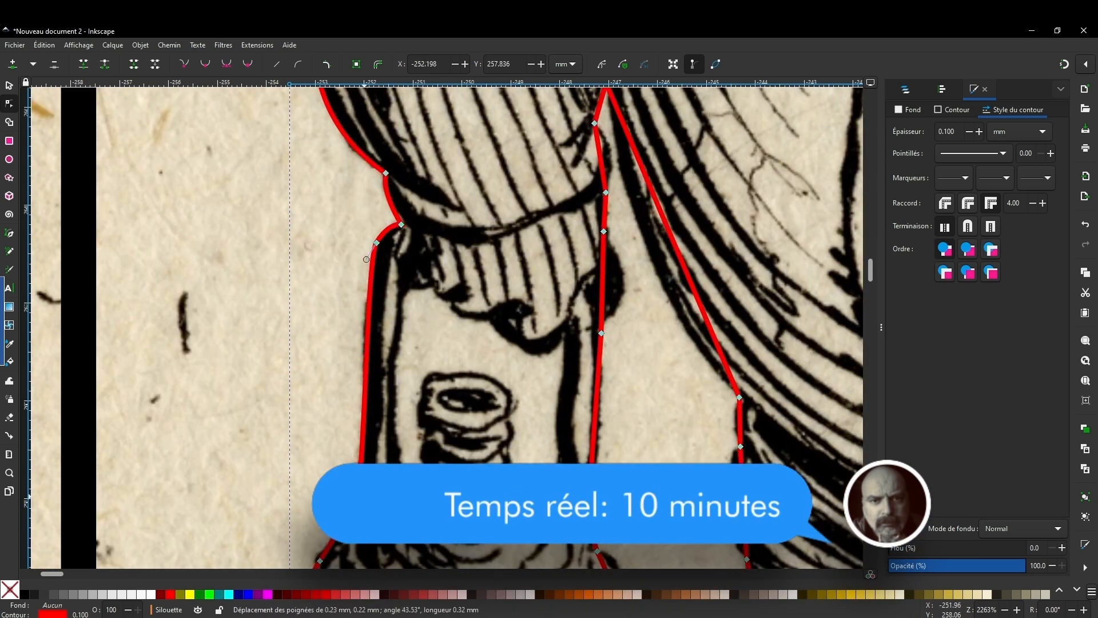
{"action": "scroll", "coordinate": [291, 388], "scroll_direction": "down", "scroll_amount": 6}
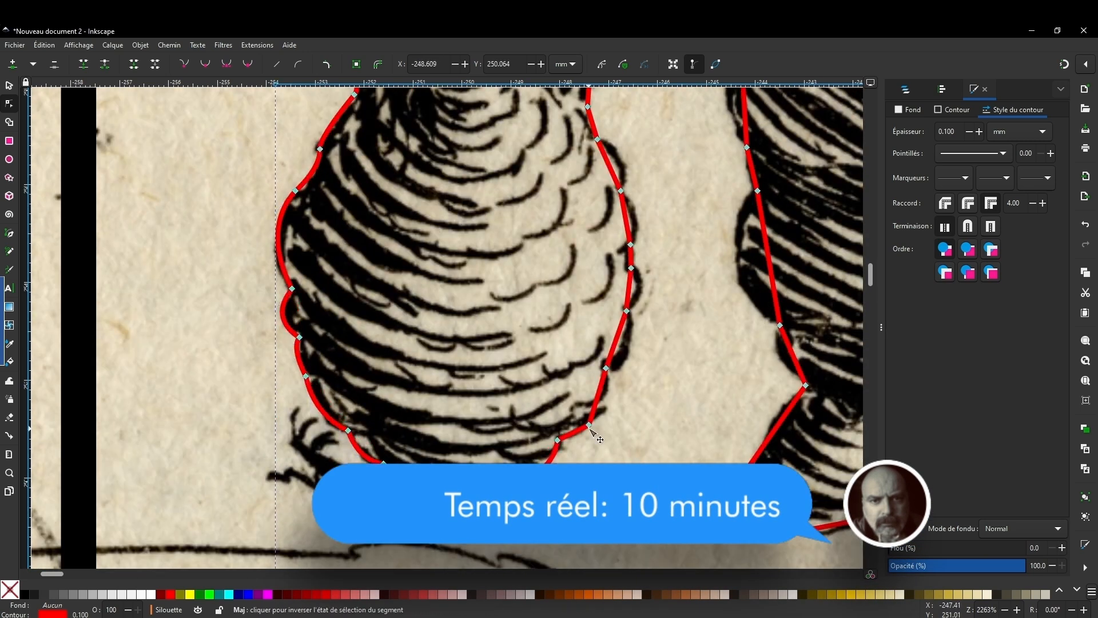
Curve the outline along the flask's inner side and down the edge of the neighbouring leg
{"action": "left_click", "coordinate": [589, 424]}
{"action": "scroll", "coordinate": [629, 258], "scroll_direction": "up", "scroll_amount": 18}
{"action": "left_click", "coordinate": [606, 174]}
{"action": "scroll", "coordinate": [706, 338], "scroll_direction": "down", "scroll_amount": 14}
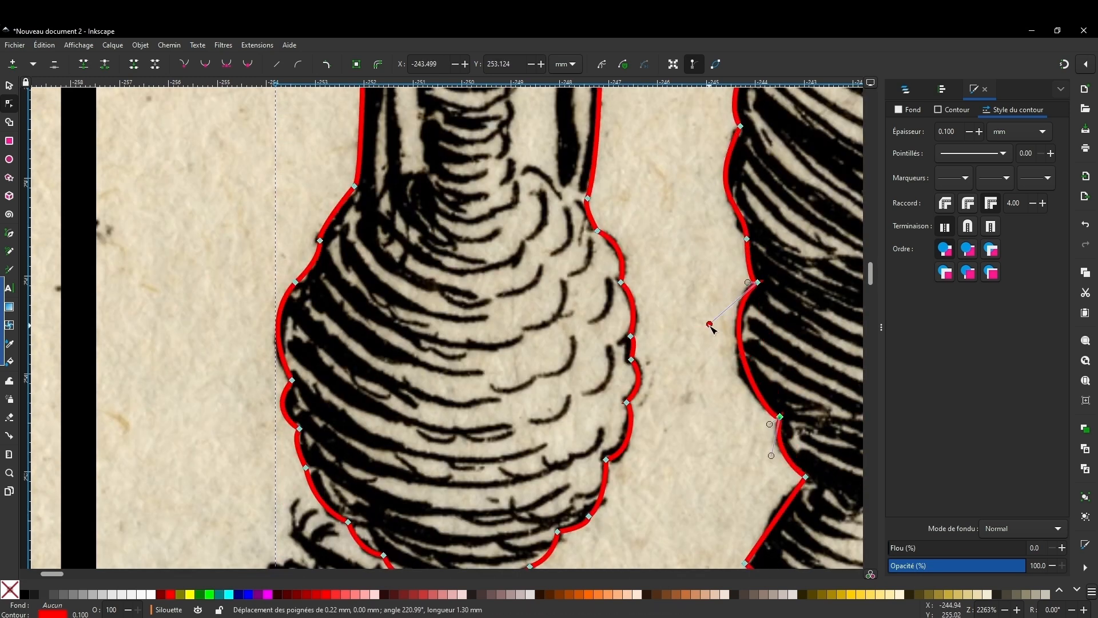
Curve the outline segments around both boots and the lower legs
{"action": "scroll", "coordinate": [708, 324], "scroll_direction": "down", "scroll_amount": 3}
{"action": "left_click_drag", "start_coordinate": [744, 379], "coordinate": [764, 357]}
{"action": "scroll", "coordinate": [764, 356], "scroll_direction": "right", "scroll_amount": 10}
{"action": "left_click_drag", "start_coordinate": [750, 162], "coordinate": [632, 240]}
{"action": "scroll", "coordinate": [692, 211], "scroll_direction": "down", "scroll_amount": 5}
{"action": "scroll", "coordinate": [715, 400], "scroll_direction": "right", "scroll_amount": 8}
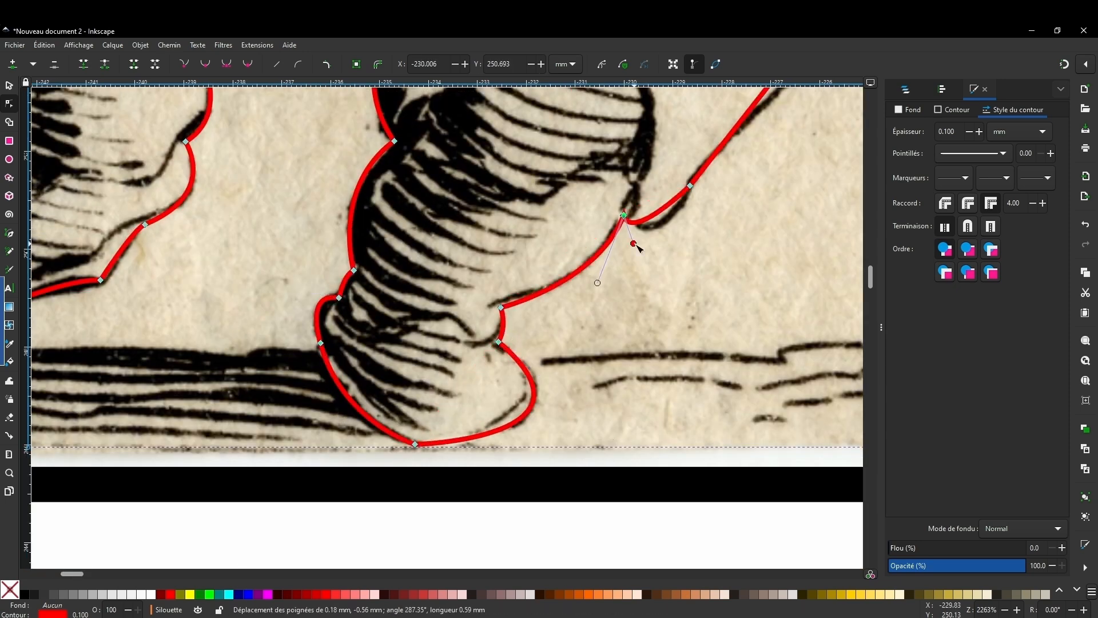
Curve the outline up the belly, the raised arm, the hand and the cup to match the engraving
{"action": "scroll", "coordinate": [632, 240], "scroll_direction": "right", "scroll_amount": 10}
{"action": "scroll", "coordinate": [179, 325], "scroll_direction": "down", "scroll_amount": 10}
{"action": "left_click", "coordinate": [440, 274]}
{"action": "scroll", "coordinate": [444, 278], "scroll_direction": "up", "scroll_amount": 10}
{"action": "left_click", "coordinate": [144, 243]}
{"action": "scroll", "coordinate": [89, 381], "scroll_direction": "down", "scroll_amount": 10}
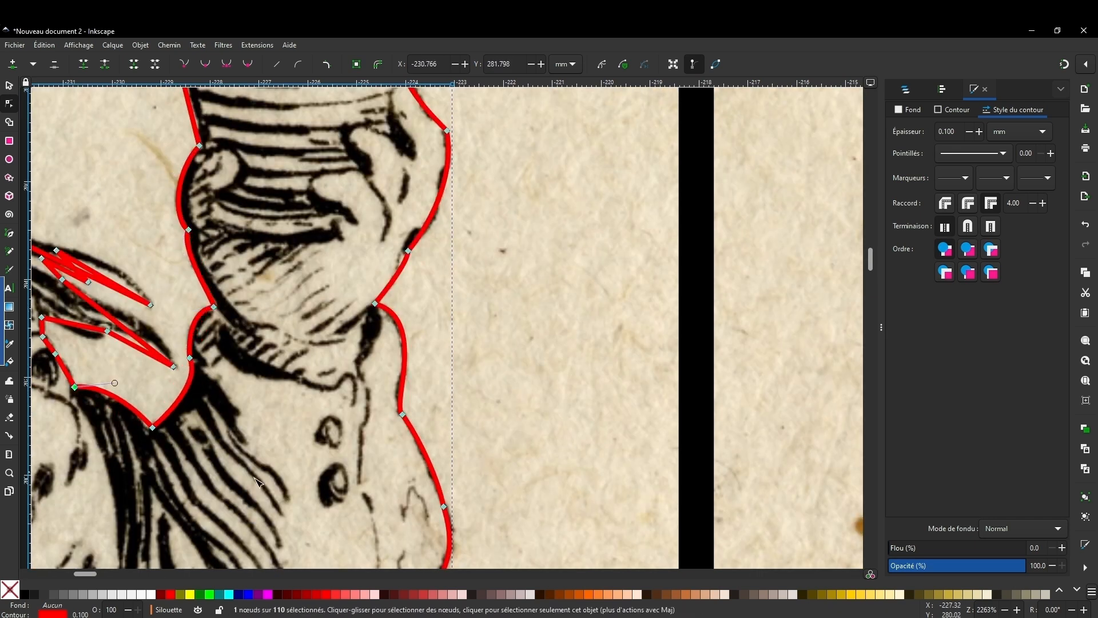
Curve the outline segments around the pointed tufts at the hat's front
{"action": "scroll", "coordinate": [194, 343], "scroll_direction": "left", "scroll_amount": 6}
{"action": "left_click", "coordinate": [404, 354]}
{"action": "left_click_drag", "start_coordinate": [452, 337], "coordinate": [478, 346]}
{"action": "mouse_move", "coordinate": [455, 283]}
{"action": "left_mouse_down"}
{"action": "mouse_move", "coordinate": [483, 255]}
{"action": "mouse_move", "coordinate": [400, 240]}
{"action": "left_mouse_up"}
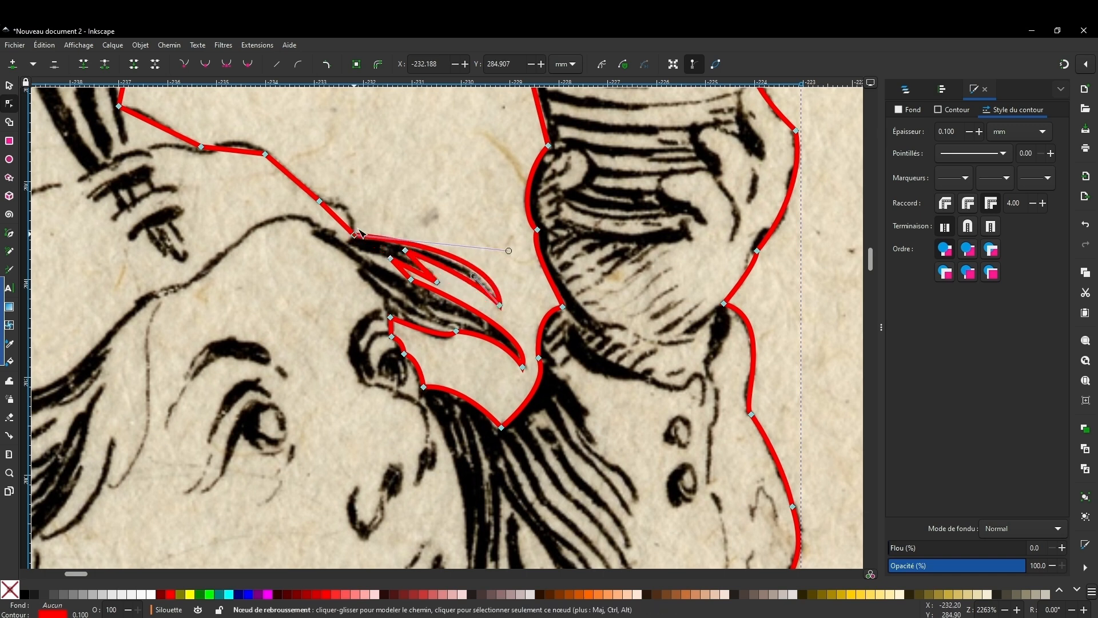
{"action": "left_click_drag", "start_coordinate": [235, 150], "coordinate": [238, 137]}
Curve the outline around the hat's feathers and along its upper edge back to the tip
{"action": "scroll", "coordinate": [132, 251], "scroll_direction": "up", "scroll_amount": 3}
{"action": "scroll", "coordinate": [135, 255], "scroll_direction": "up", "scroll_amount": 4}
{"action": "scroll", "coordinate": [135, 255], "scroll_direction": "left", "scroll_amount": 6}
{"action": "left_click_drag", "start_coordinate": [395, 269], "coordinate": [283, 252]}
{"action": "left_click_drag", "start_coordinate": [132, 309], "coordinate": [143, 324]}
{"action": "scroll", "coordinate": [172, 274], "scroll_direction": "down", "scroll_amount": 6}
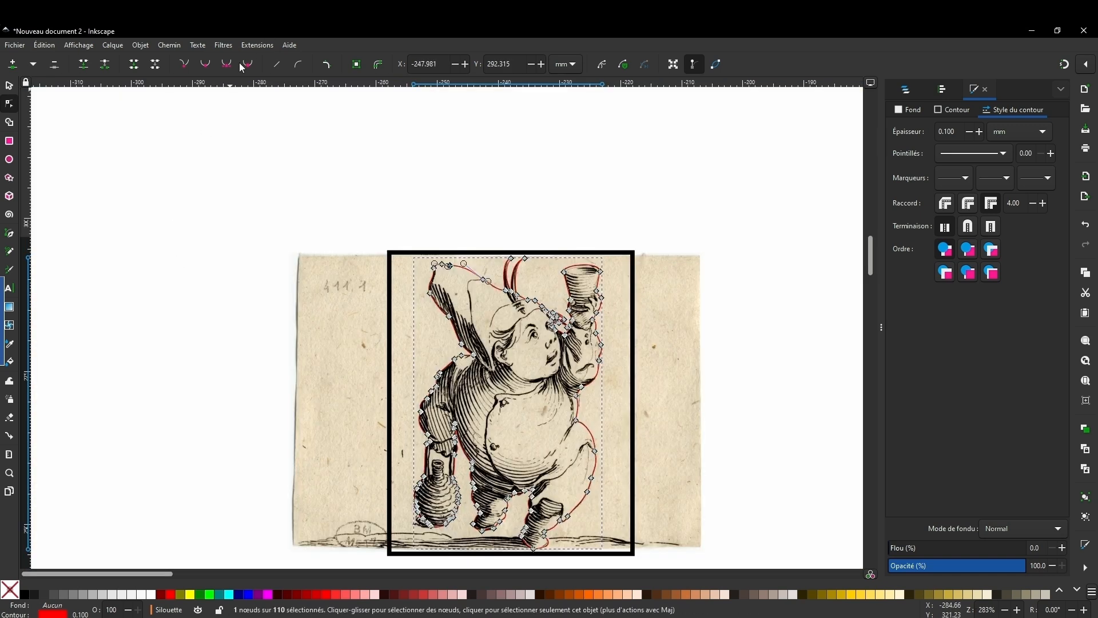
Hide the Image and Cadre layers to isolate the silhouette outline
{"action": "left_click", "coordinate": [10, 87]}
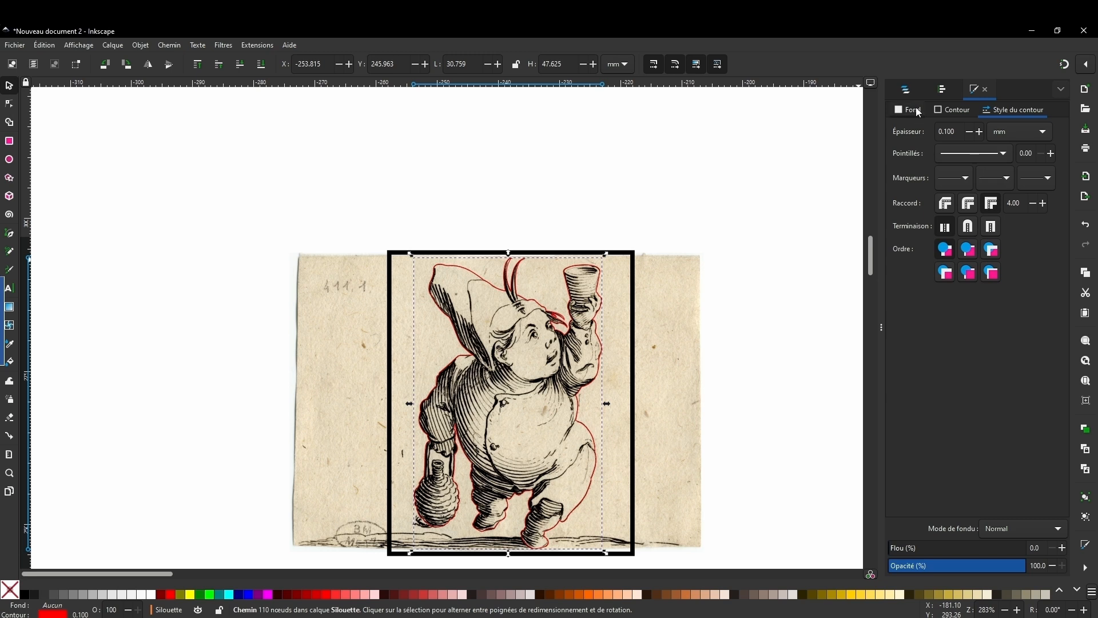
{"action": "left_click", "coordinate": [906, 91]}
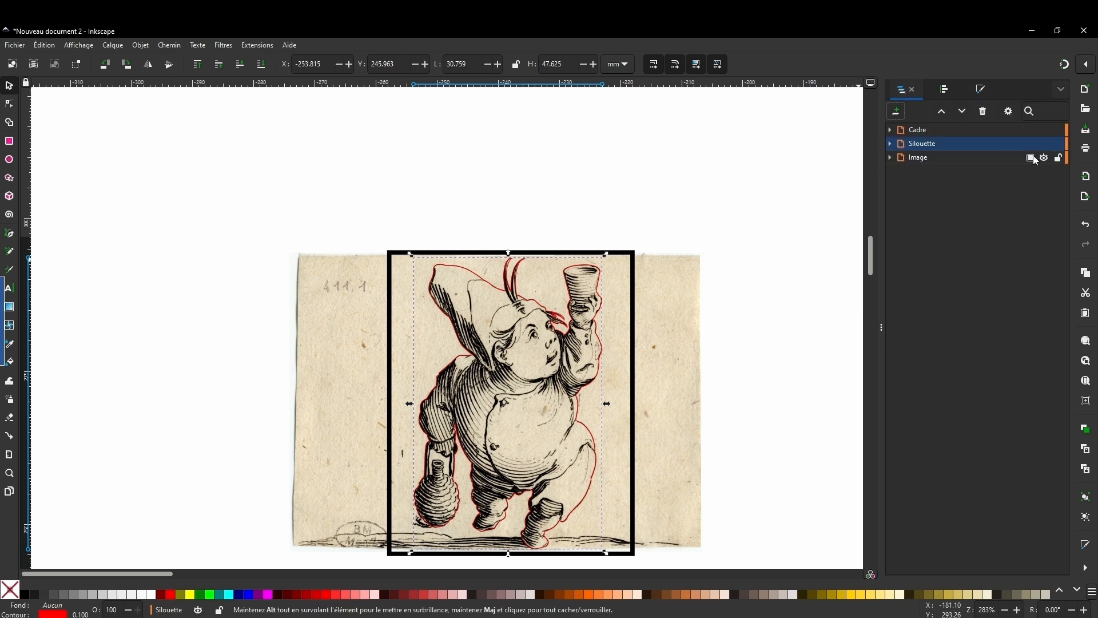
{"action": "left_click", "coordinate": [1046, 159]}
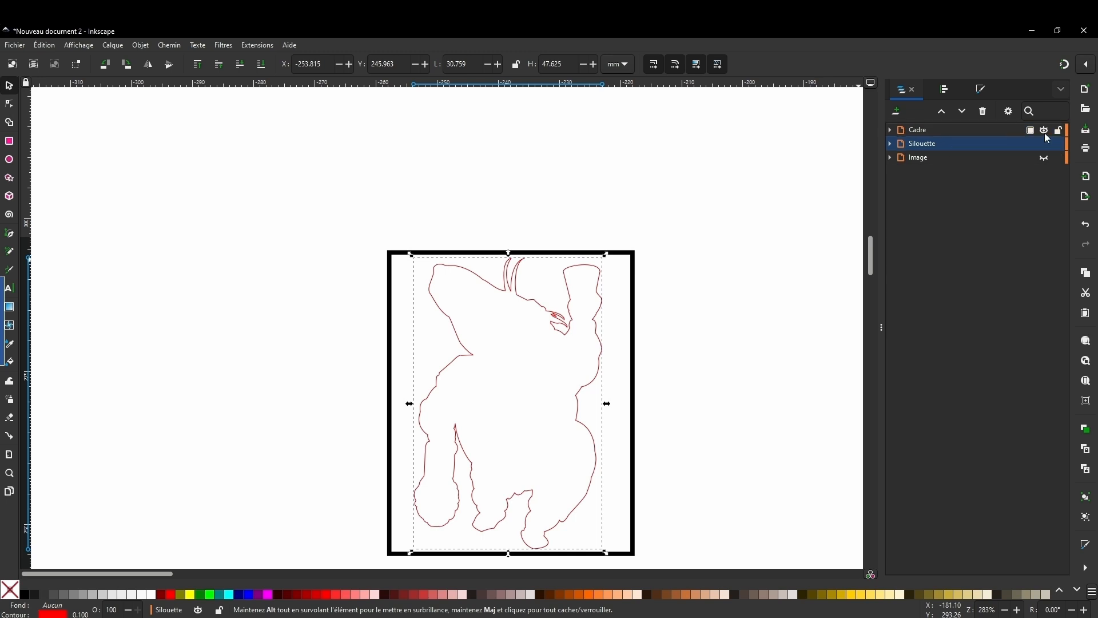
{"action": "left_click", "coordinate": [1046, 130]}
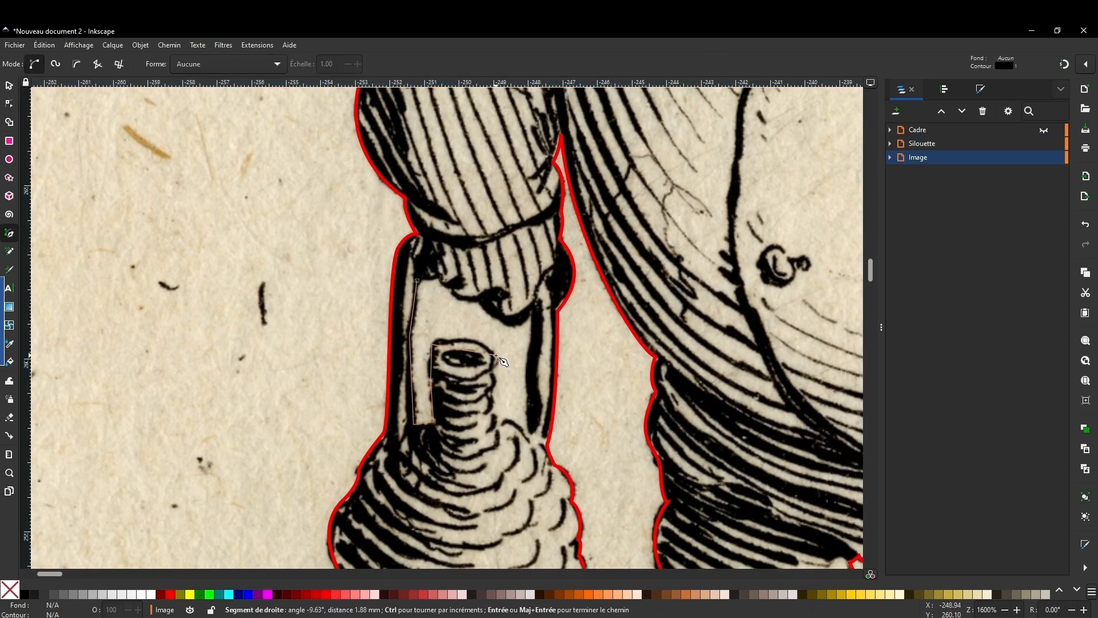
Trace the opening between the hand, the flask's handle and its neck as a closed path
{"action": "left_click", "coordinate": [488, 370]}
{"action": "left_click", "coordinate": [492, 411]}
{"action": "left_click", "coordinate": [535, 307]}
{"action": "left_click", "coordinate": [448, 283]}
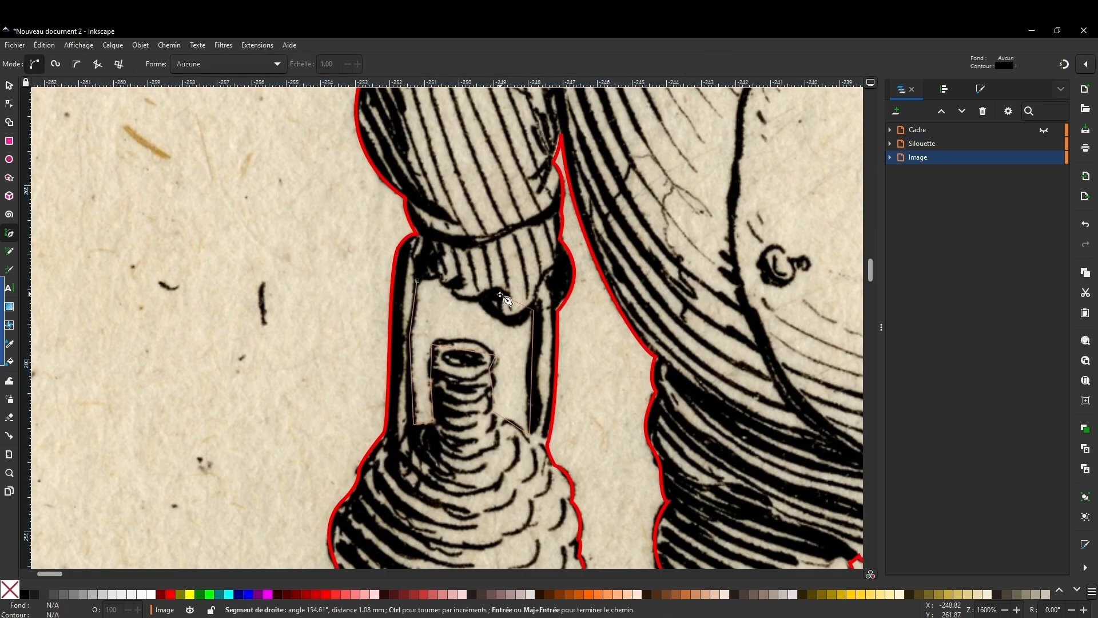
{"action": "left_click", "coordinate": [416, 280]}
Give the opening's path a red 0.1 mm stroke and curve its segments along the fingers and flask neck
{"action": "key", "text": "ctrl+shift+f"}
{"action": "scroll", "coordinate": [516, 353], "scroll_direction": "up", "scroll_amount": 3}
{"action": "key", "text": "n"}
{"action": "left_click_drag", "start_coordinate": [310, 132], "coordinate": [306, 152]}
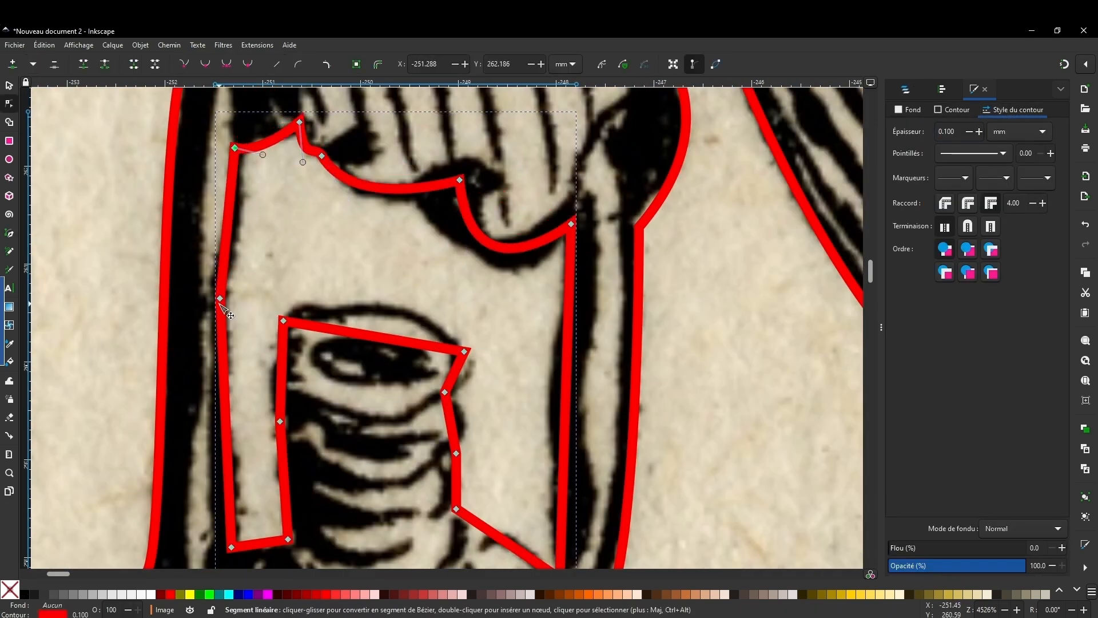
{"action": "scroll", "coordinate": [306, 152], "scroll_direction": "down", "scroll_amount": 4}
{"action": "left_click_drag", "start_coordinate": [274, 280], "coordinate": [269, 274]}
{"action": "left_click_drag", "start_coordinate": [371, 218], "coordinate": [487, 289]}
{"action": "left_click_drag", "start_coordinate": [504, 452], "coordinate": [497, 446]}
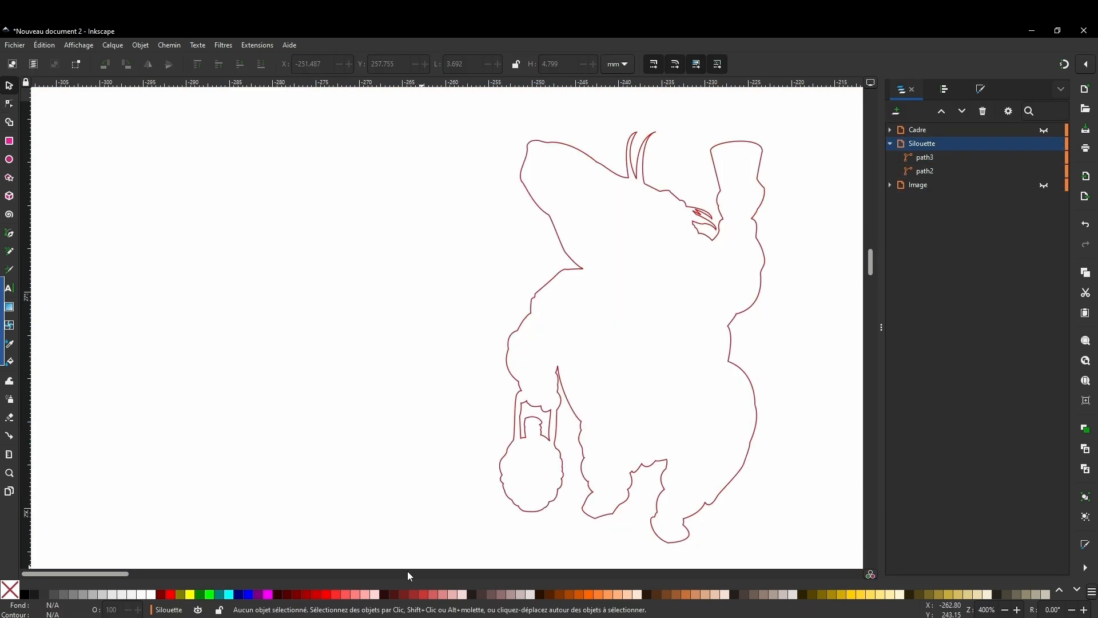
Remove the stroke from the figure's outline path and give it a flat dark grey 1a1a1a fill
{"action": "scroll", "coordinate": [409, 575], "scroll_direction": "right", "scroll_amount": 8}
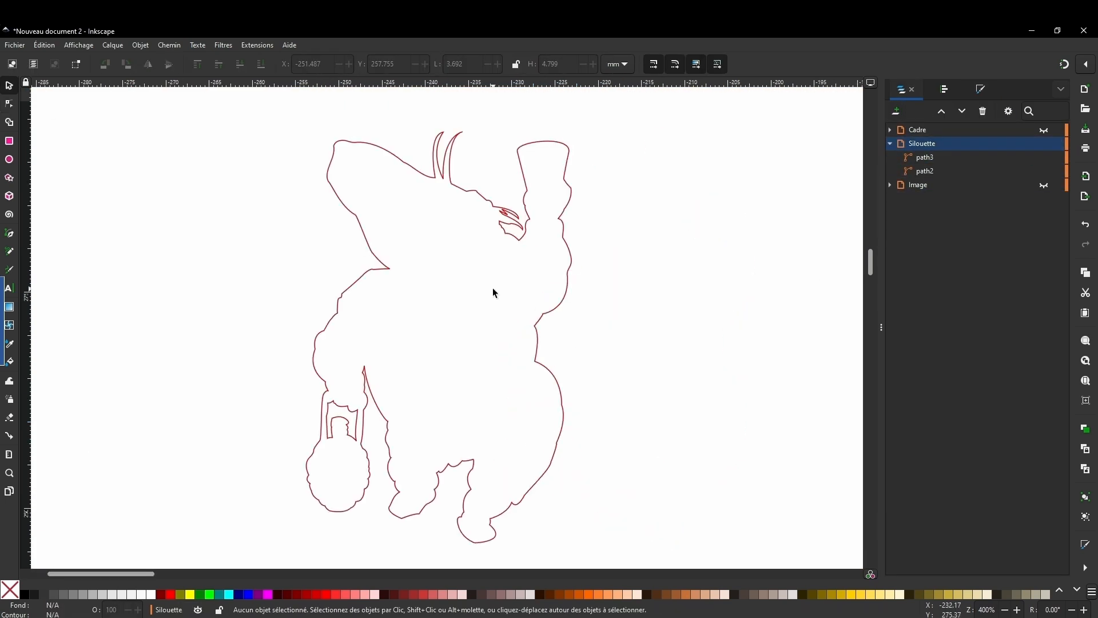
{"action": "left_click", "coordinate": [388, 269]}
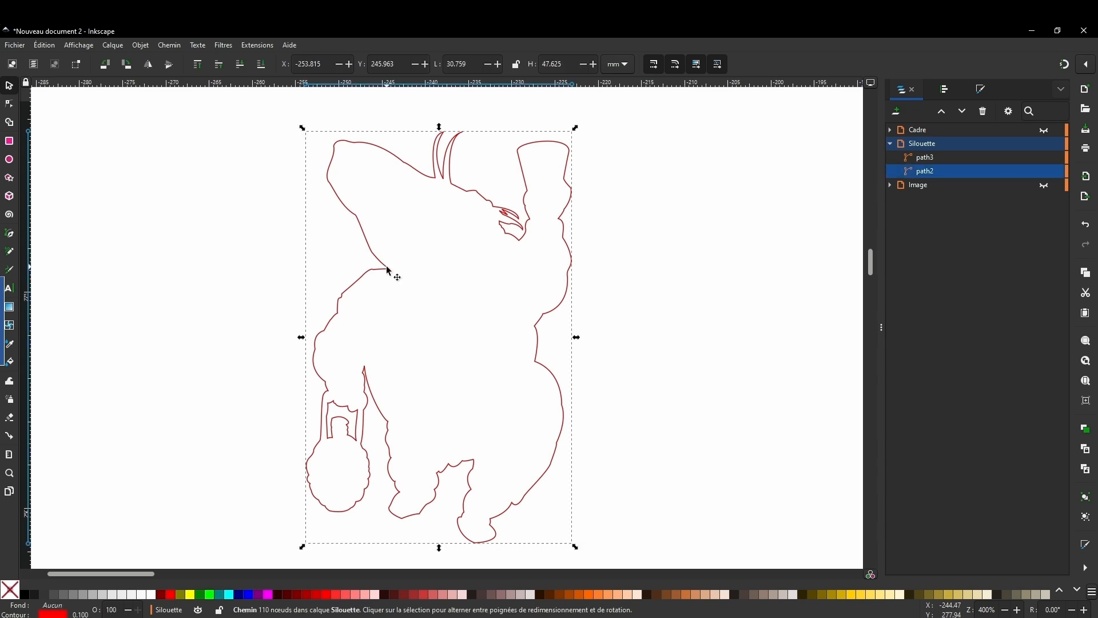
{"action": "left_click", "coordinate": [978, 90]}
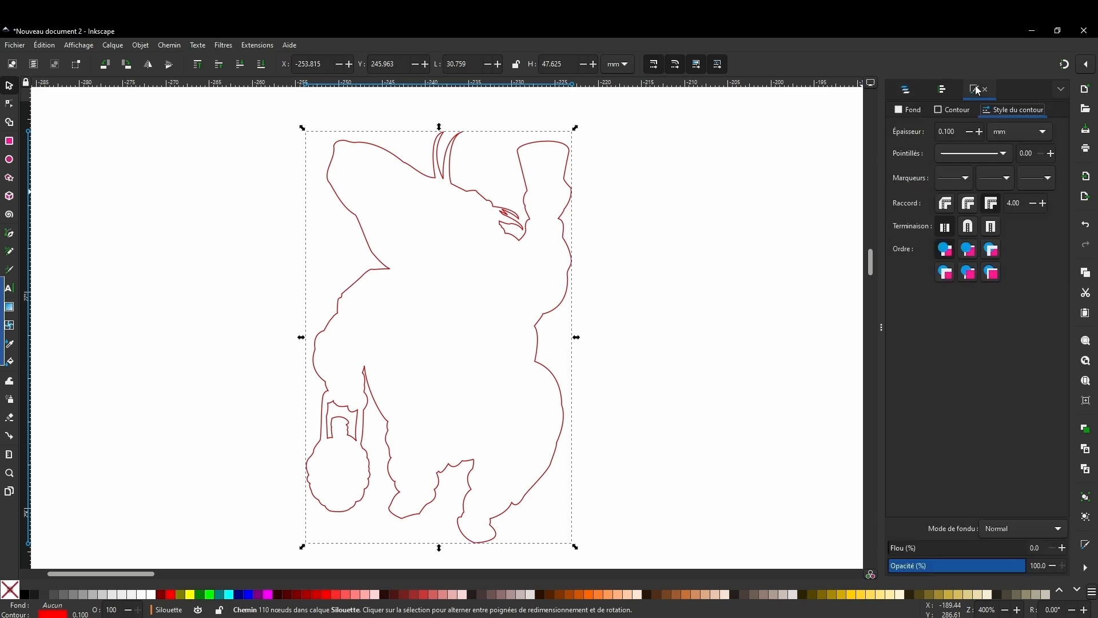
{"action": "left_click", "coordinate": [950, 110]}
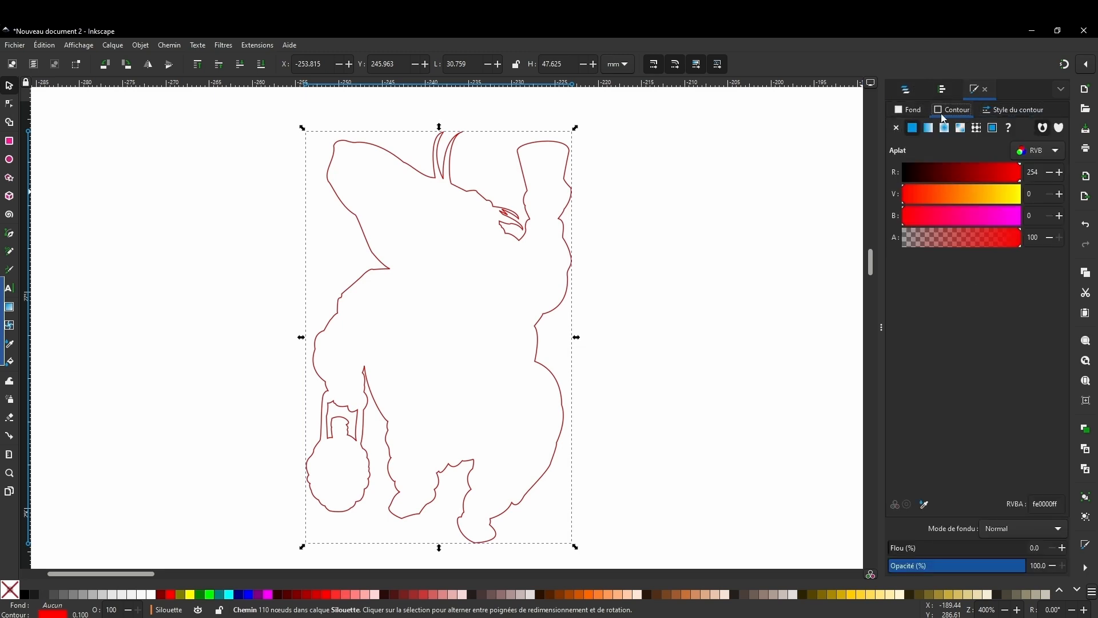
{"action": "left_click", "coordinate": [897, 128]}
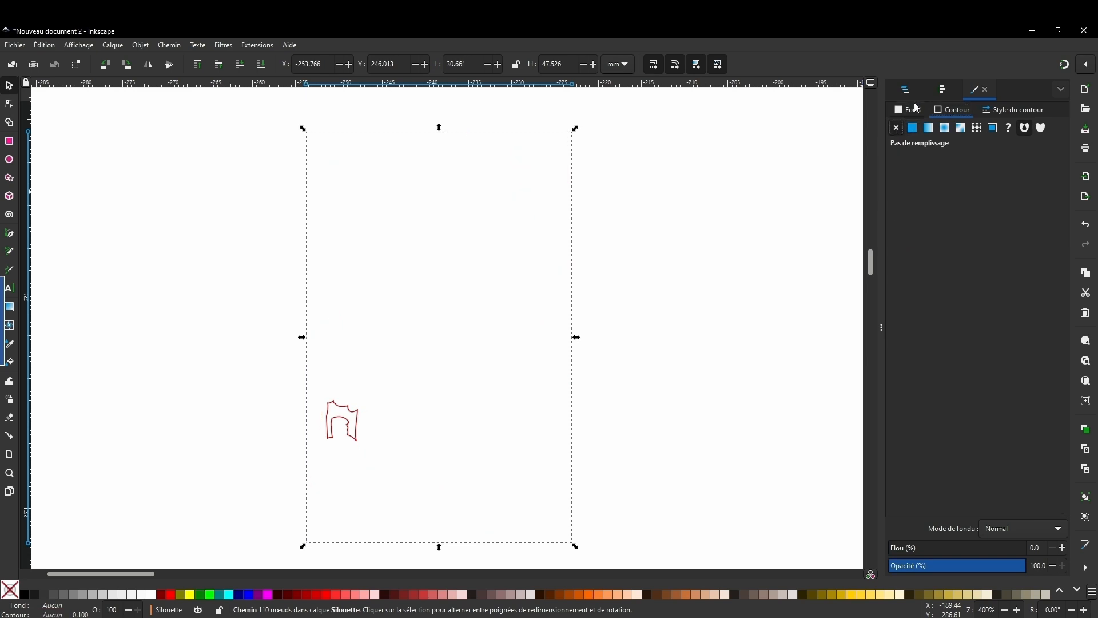
{"action": "left_click", "coordinate": [902, 112]}
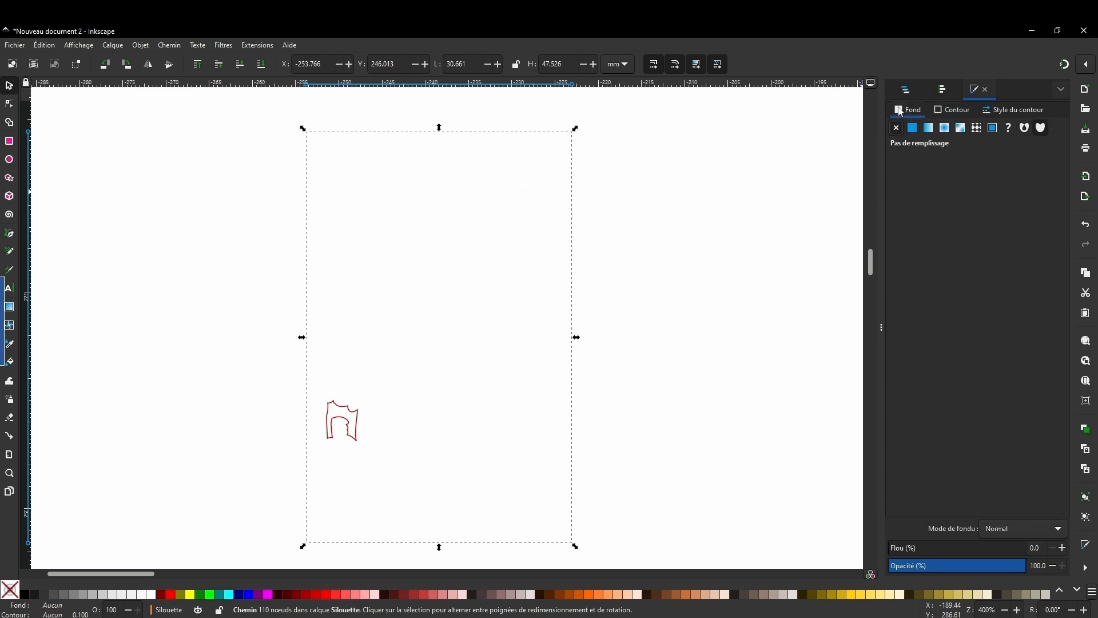
{"action": "left_click", "coordinate": [914, 129]}
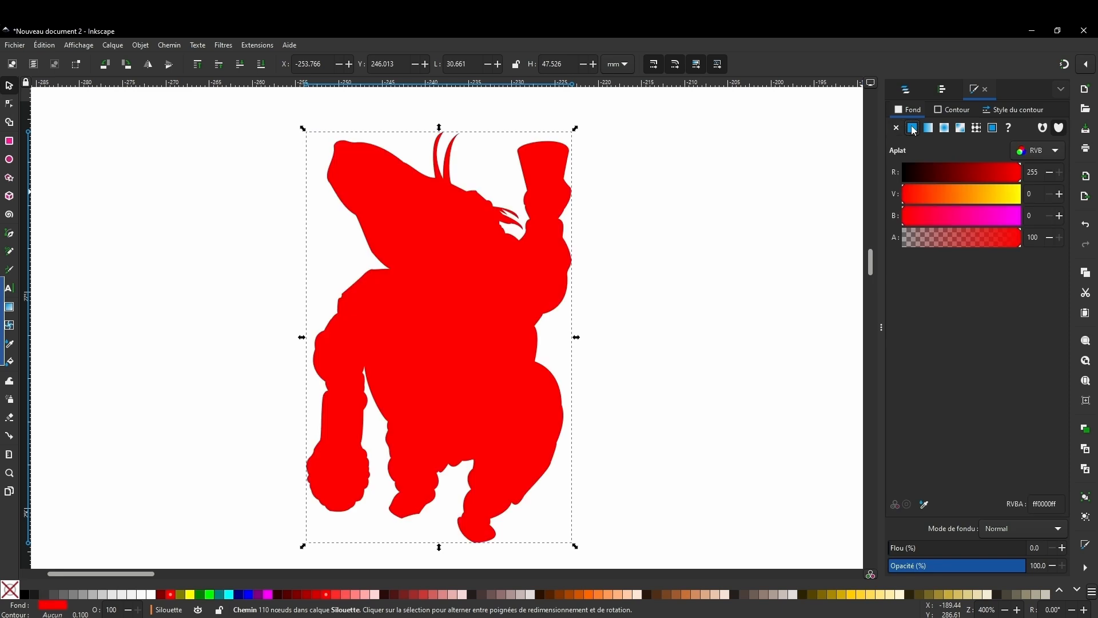
{"action": "left_click", "coordinate": [33, 595]}
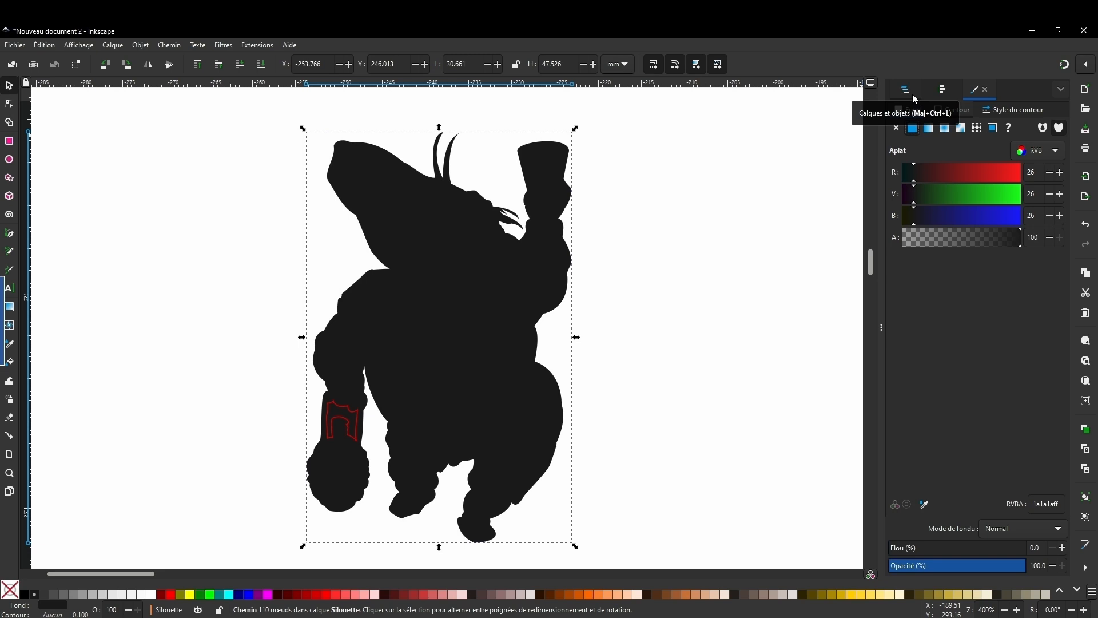
{"action": "left_click", "coordinate": [228, 438]}
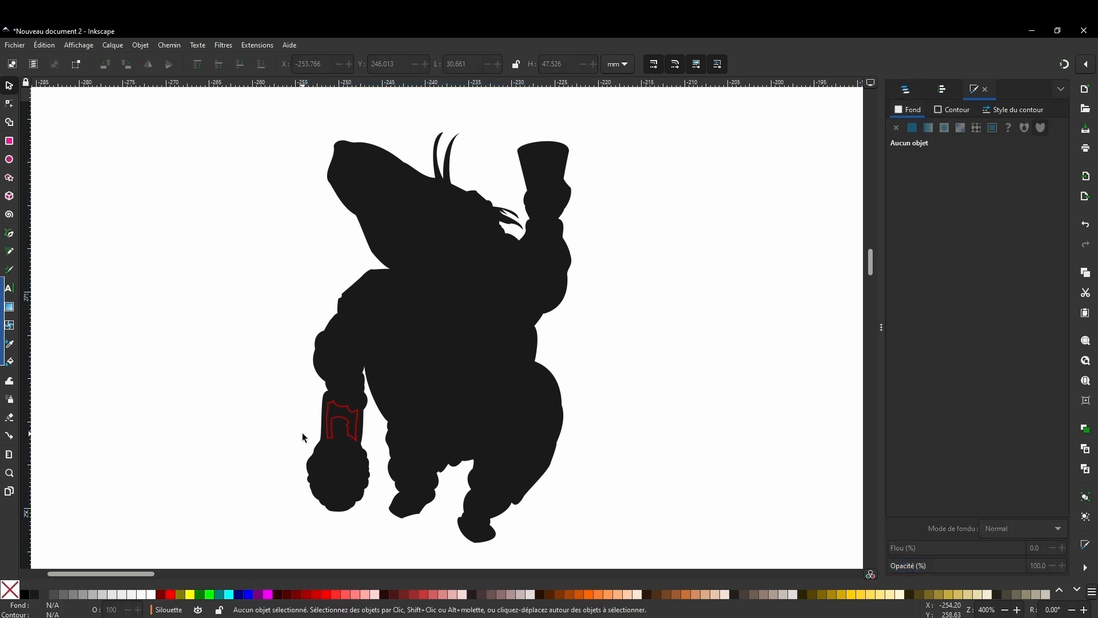
Fill the flask handle's opening path with red, without a stroke, and subtract it from the silhouette with Difference
{"action": "left_click", "coordinate": [344, 429]}
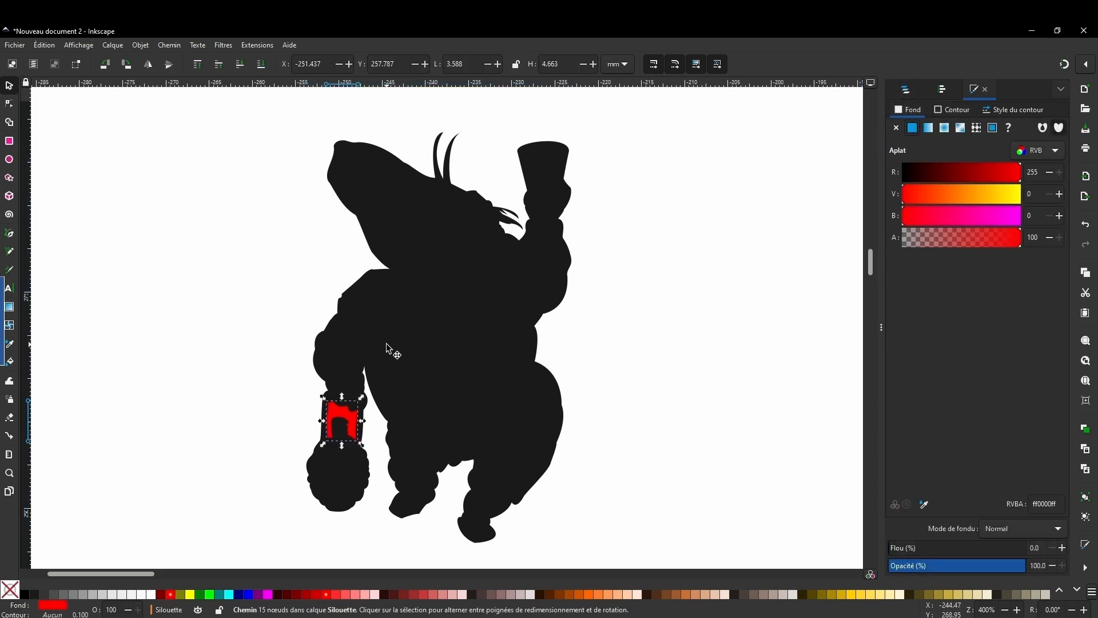
{"action": "left_click", "coordinate": [246, 288]}
{"action": "left_click", "coordinate": [393, 318]}
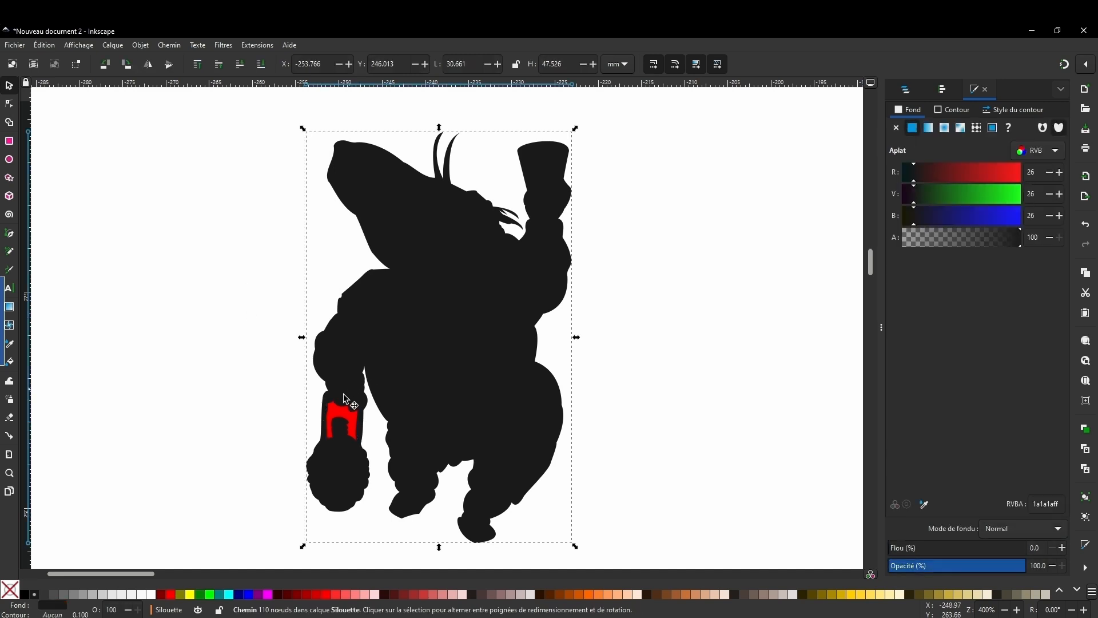
{"action": "left_click", "coordinate": [347, 423], "text": "shift"}
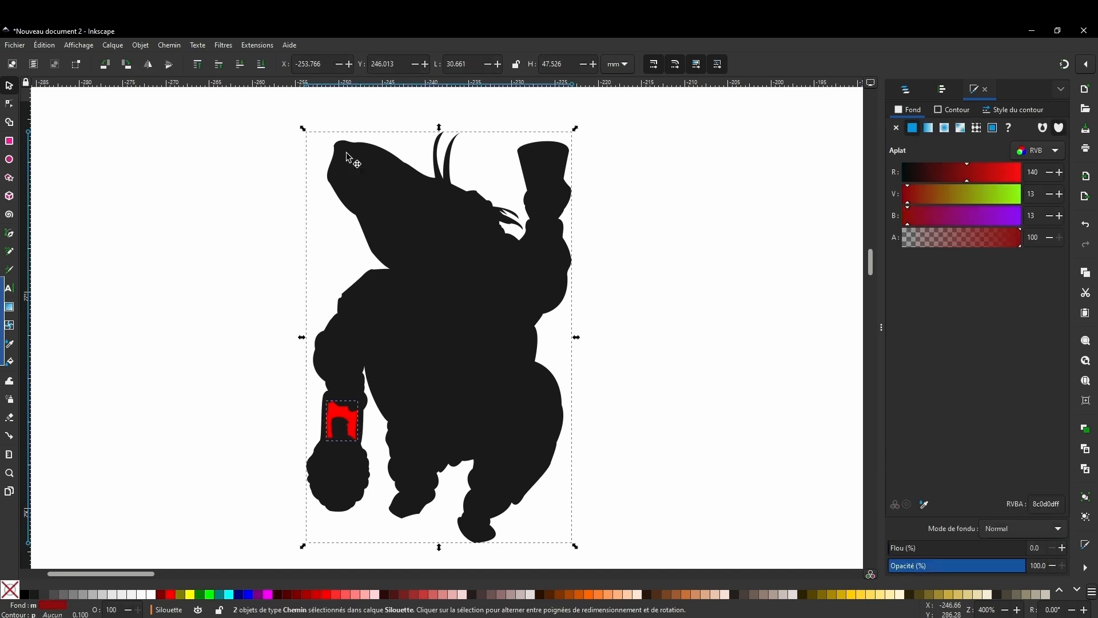
{"action": "left_click", "coordinate": [177, 46]}
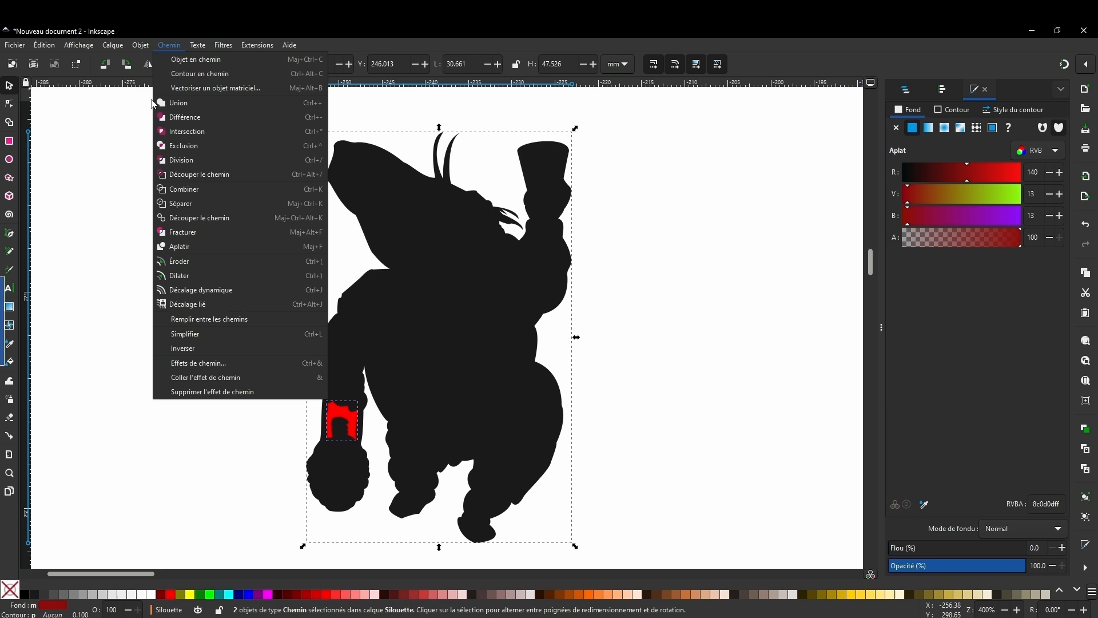
{"action": "left_click", "coordinate": [188, 114]}
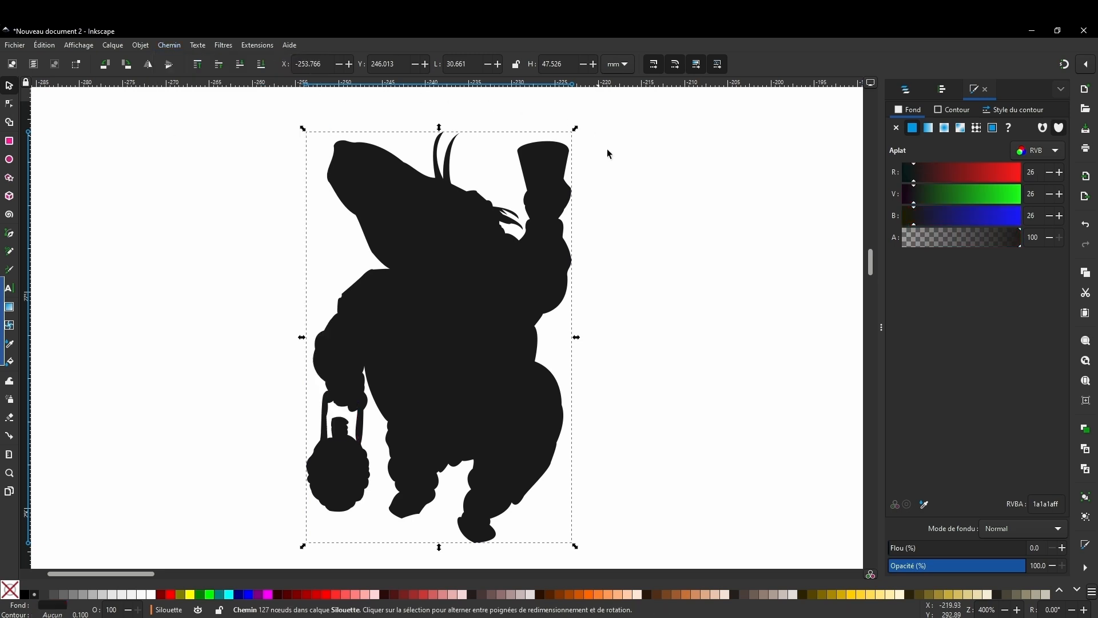
Save the document under the file name Gobbi1.svg
{"action": "left_click", "coordinate": [20, 49]}
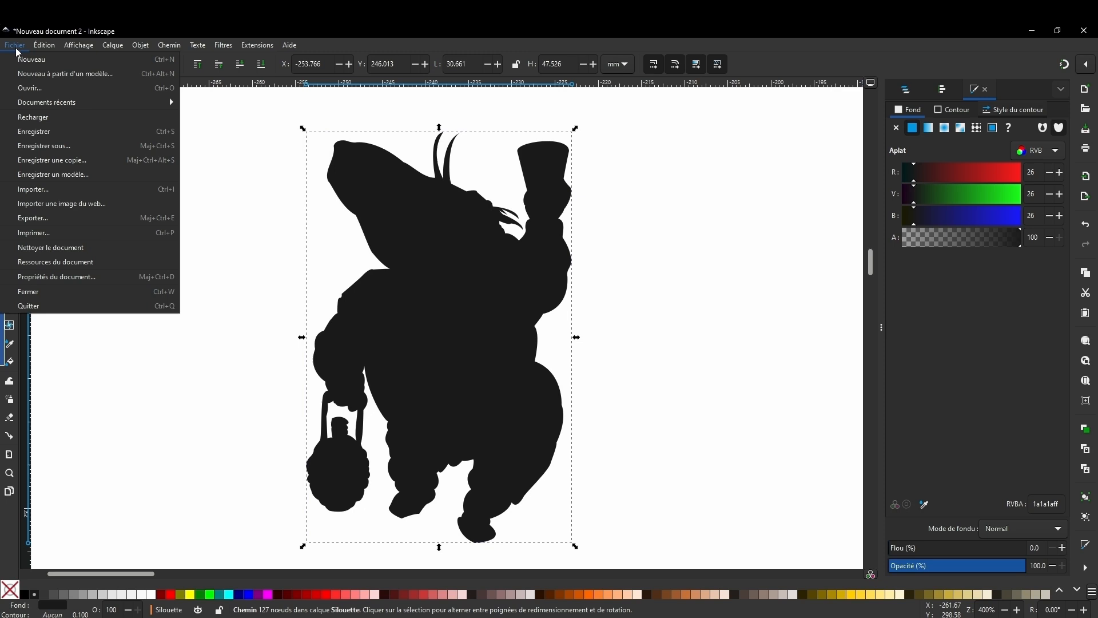
{"action": "left_click", "coordinate": [55, 147]}
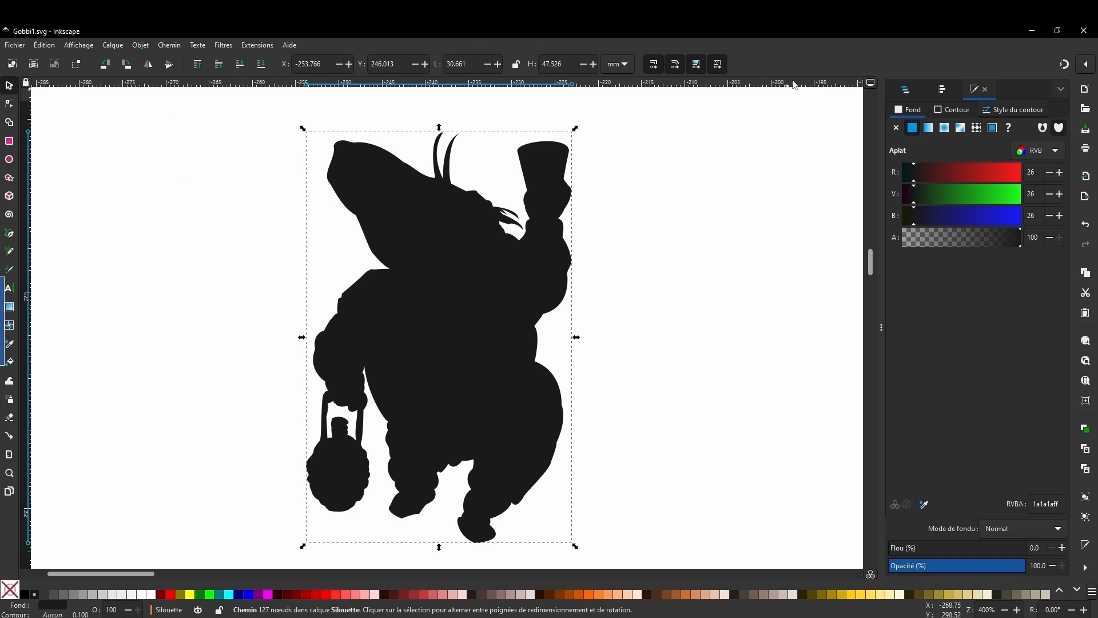
Show the Image layer to compare the engraving with the filled silhouette, hide it again and display the silhouette's nodes
{"action": "left_click", "coordinate": [908, 90]}
{"action": "left_click", "coordinate": [1044, 159]}
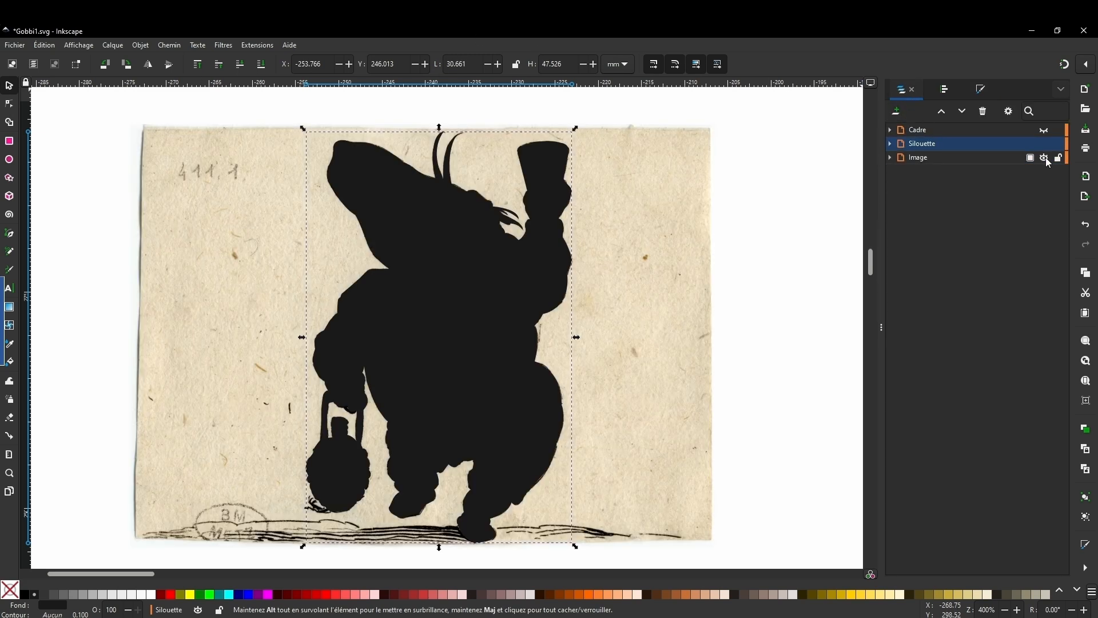
{"action": "left_click", "coordinate": [1045, 159]}
{"action": "left_click", "coordinate": [8, 104]}
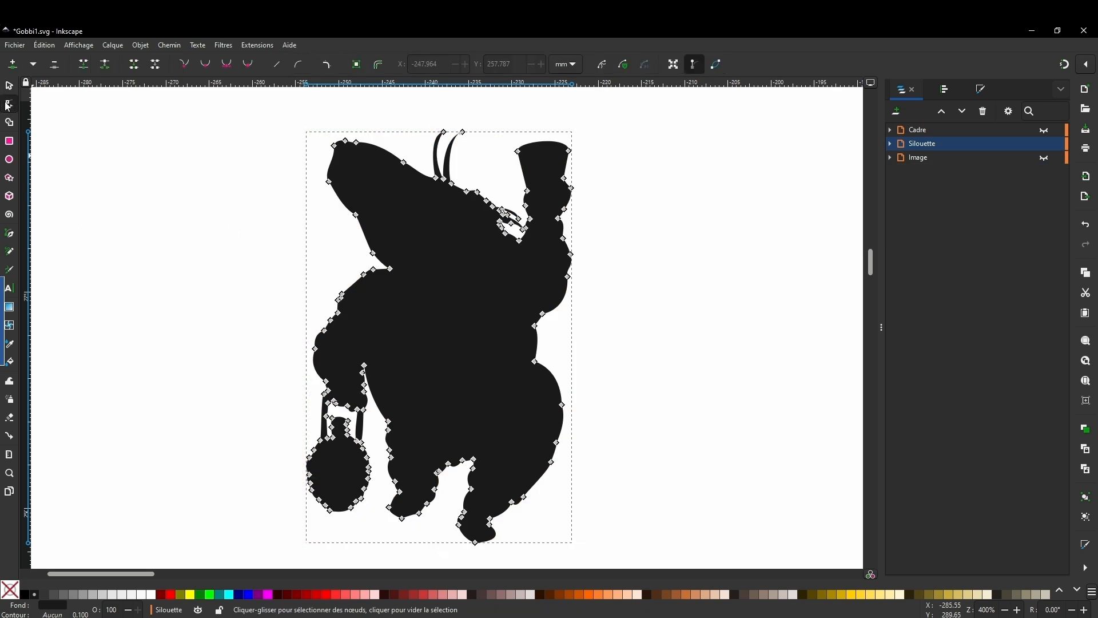